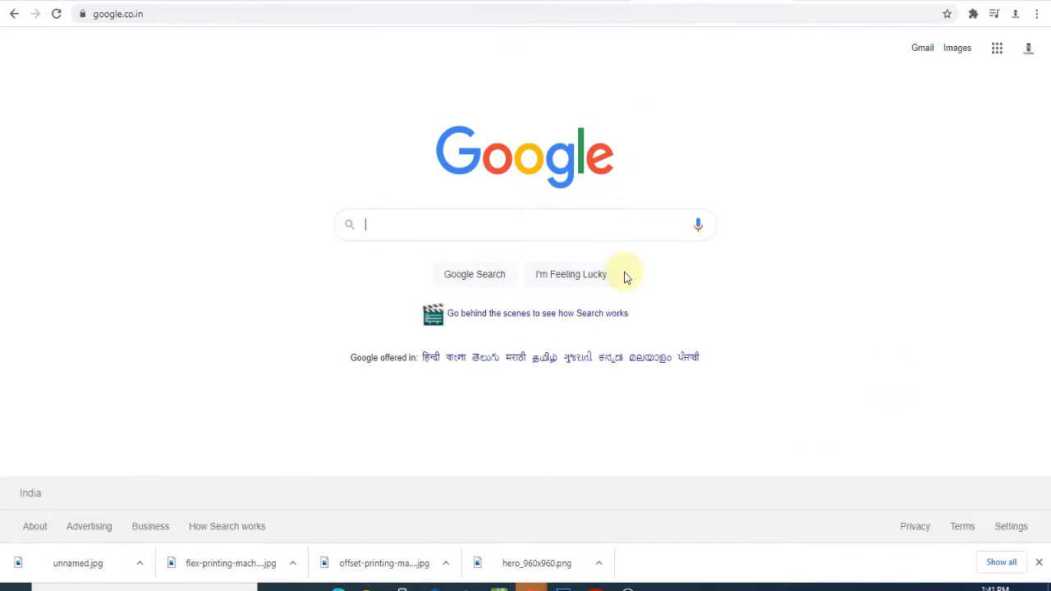
Search Google for 'VISITING CARD DESIGN' and show the image results
{"action": "left_click", "coordinate": [408, 225]}
{"action": "type", "text": "VI"}
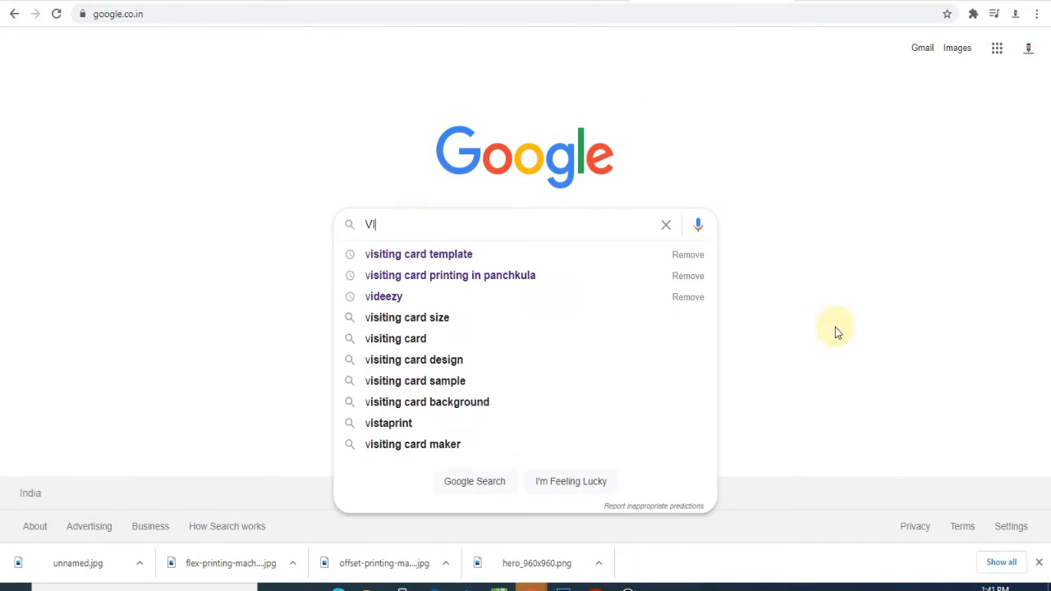
{"action": "type", "text": "SITING CAR"}
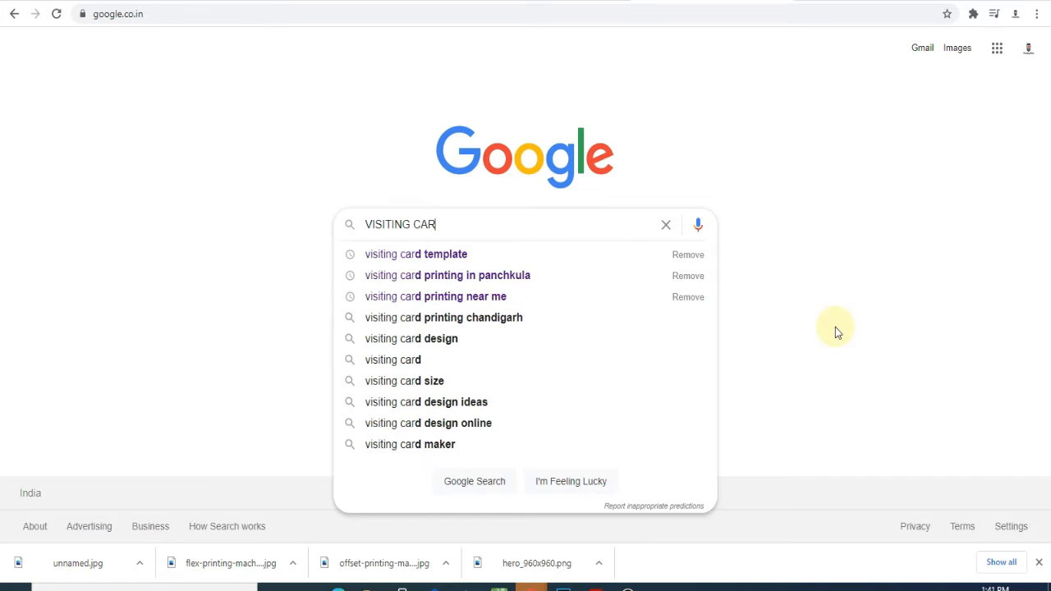
{"action": "type", "text": "D DESIGN"}
{"action": "key", "text": "Return"}
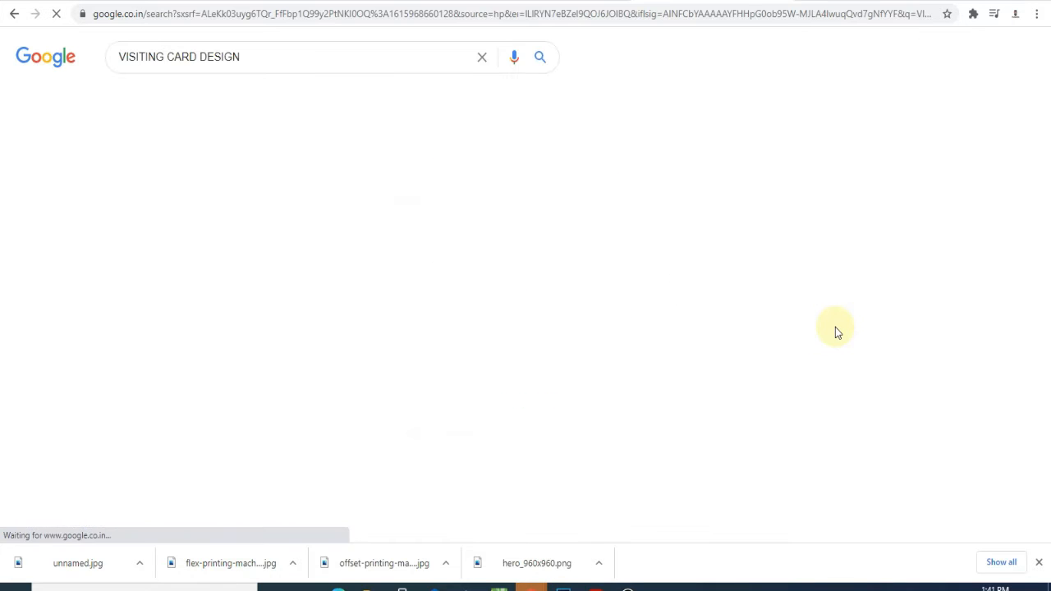
{"action": "left_click", "coordinate": [186, 96]}
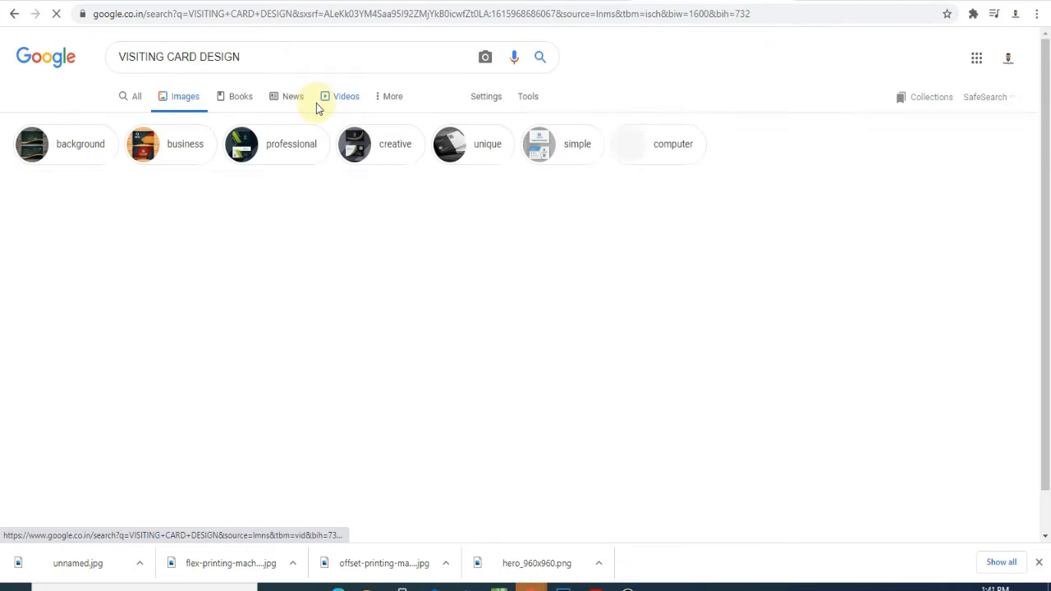
Preview card thumbnails, ending on the black-and-orange Freepik design
{"action": "scroll", "coordinate": [357, 168], "scroll_direction": "down", "scroll_amount": 3}
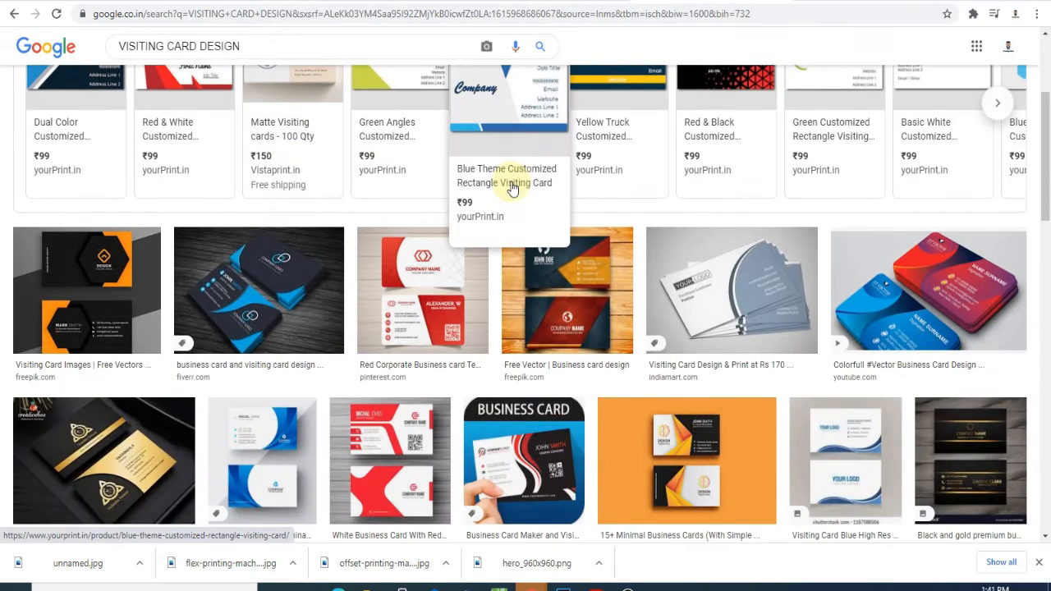
{"action": "left_click", "coordinate": [472, 168]}
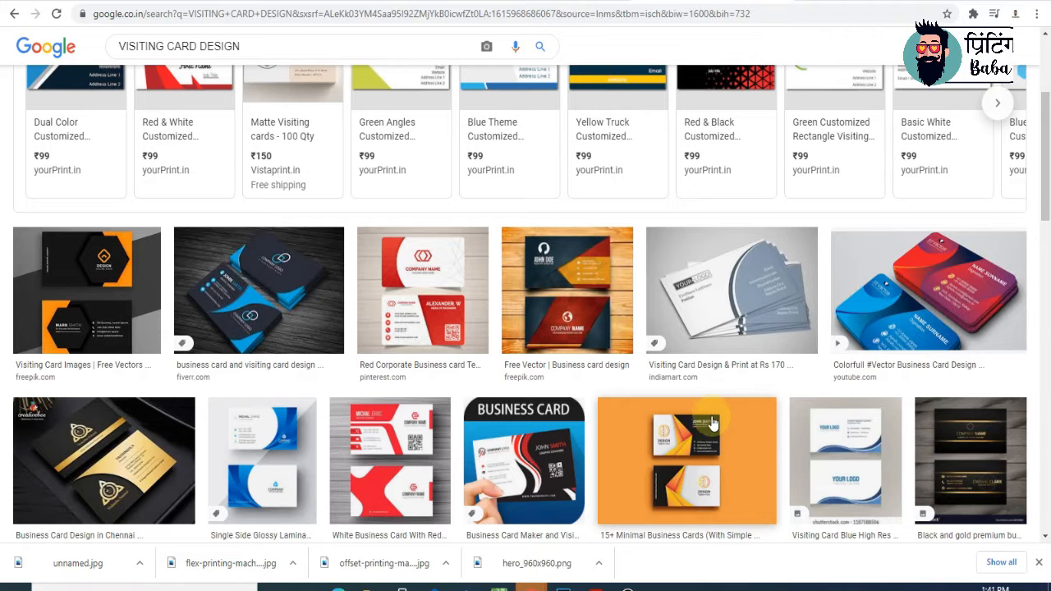
{"action": "left_click", "coordinate": [554, 287]}
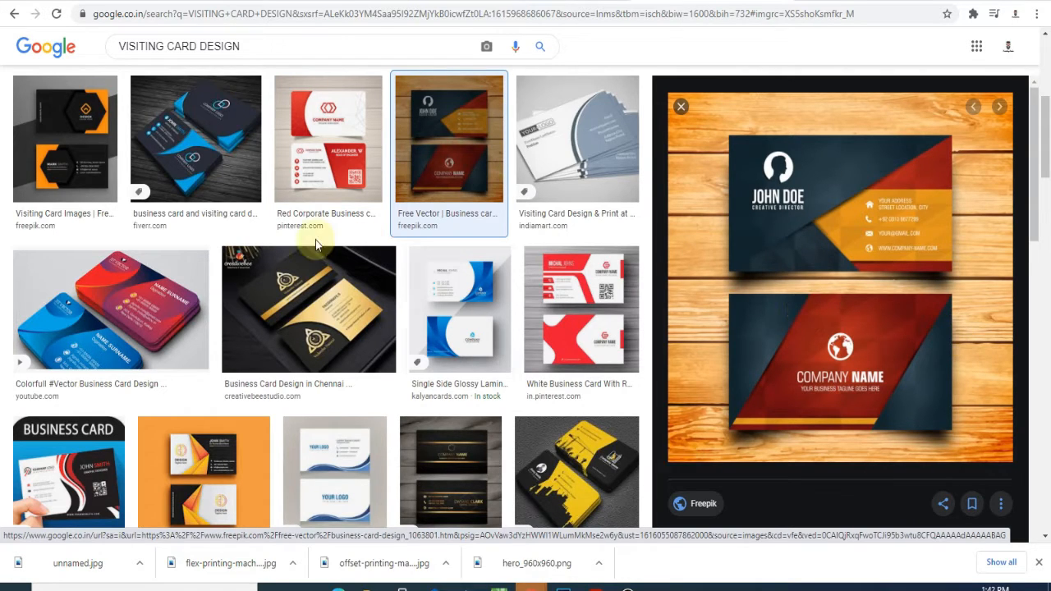
{"action": "left_click", "coordinate": [85, 156]}
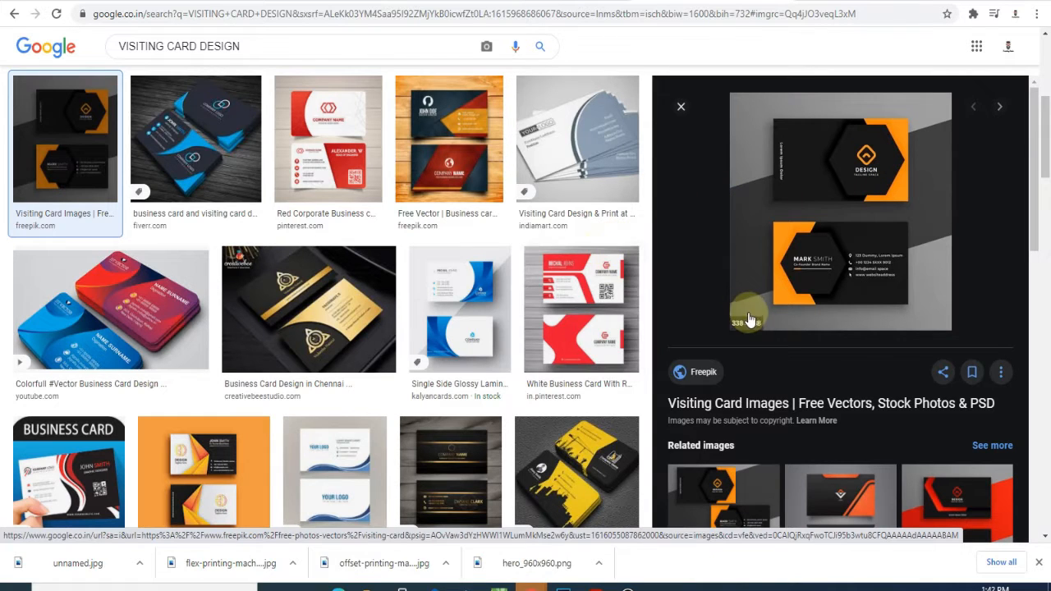
Browse related images, previewing the Pro Black and Orange and black-and-yellow cards
{"action": "scroll", "coordinate": [747, 312], "scroll_direction": "down", "scroll_amount": 4}
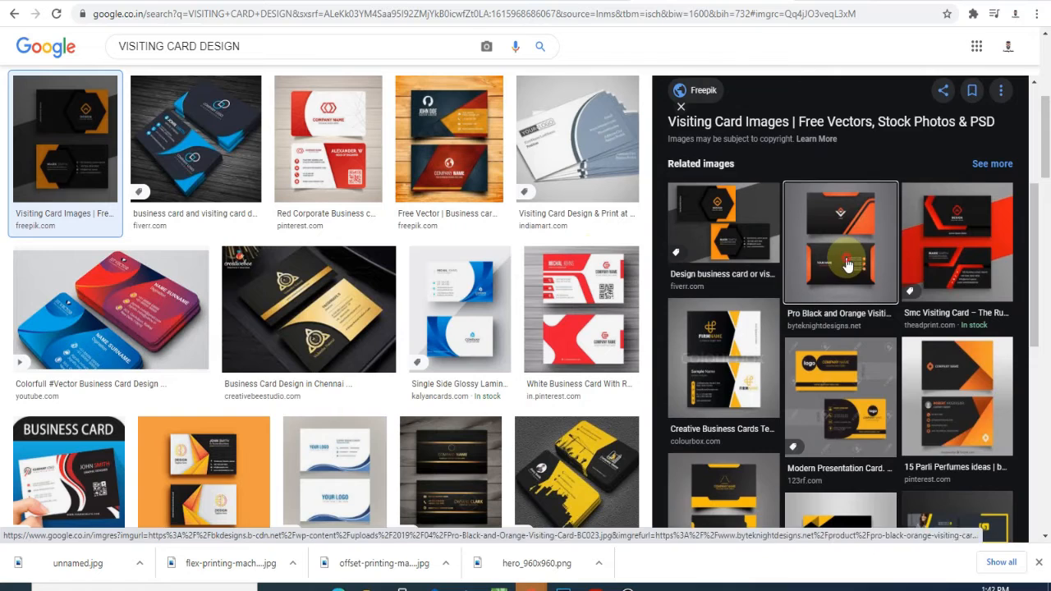
{"action": "left_click", "coordinate": [796, 264]}
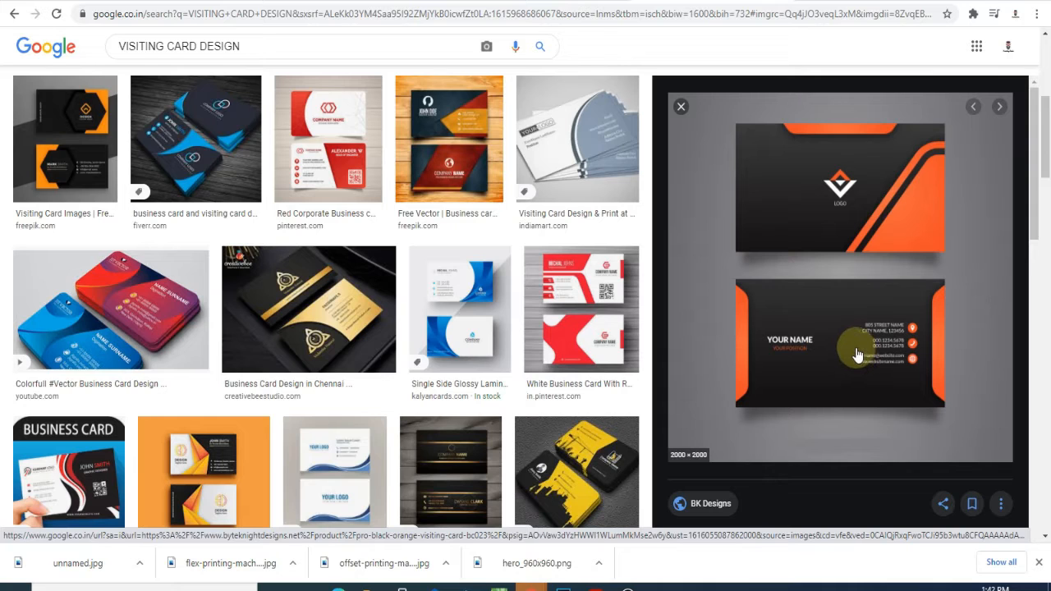
{"action": "scroll", "coordinate": [856, 353], "scroll_direction": "down", "scroll_amount": 3}
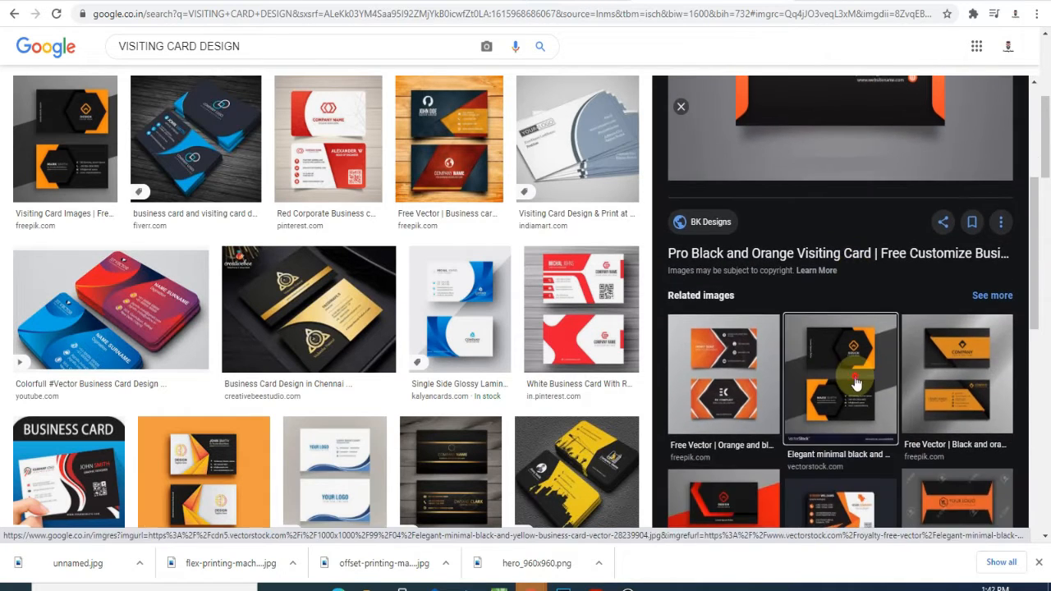
{"action": "left_click", "coordinate": [854, 384]}
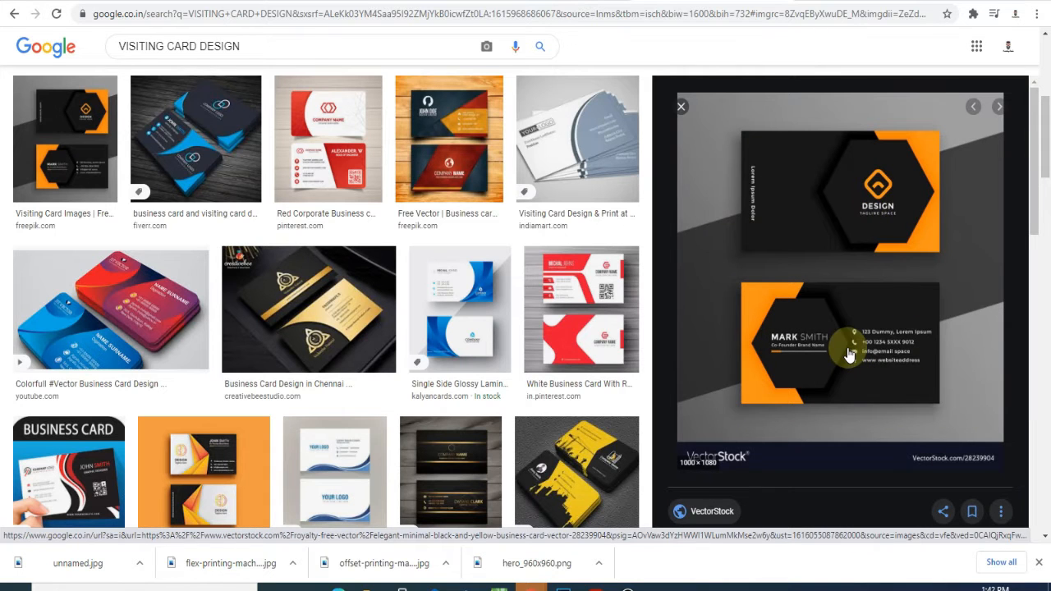
{"action": "scroll", "coordinate": [855, 353], "scroll_direction": "down", "scroll_amount": 8}
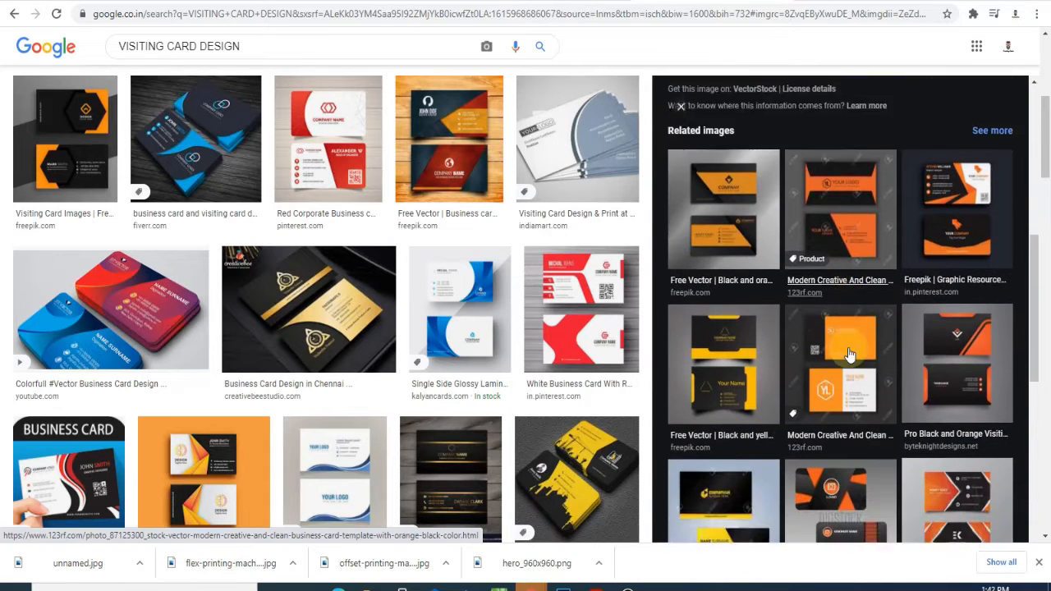
{"action": "scroll", "coordinate": [457, 375], "scroll_direction": "down", "scroll_amount": 5}
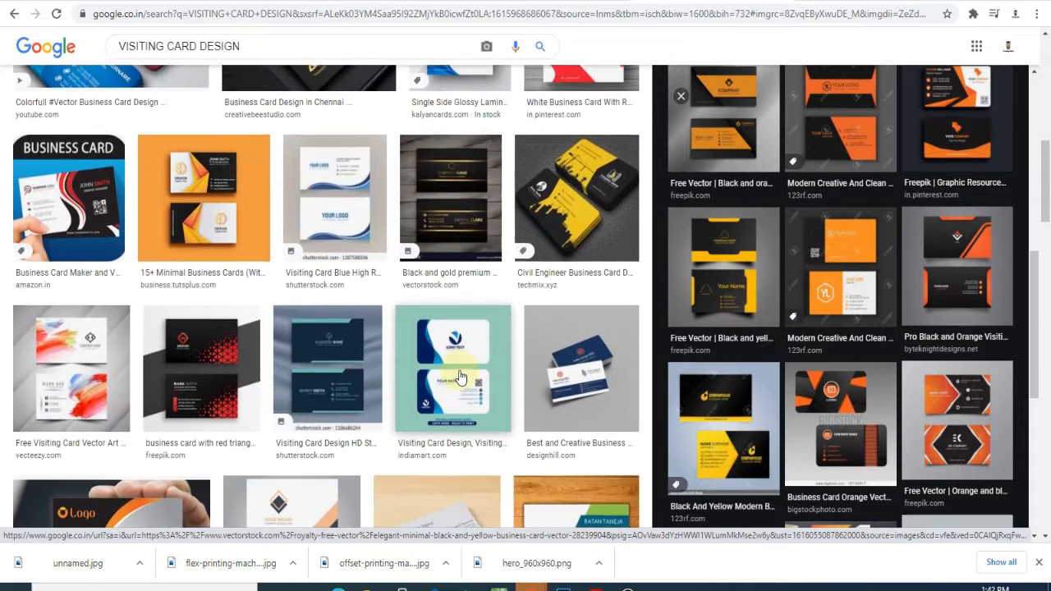
{"action": "scroll", "coordinate": [460, 376], "scroll_direction": "down", "scroll_amount": 1}
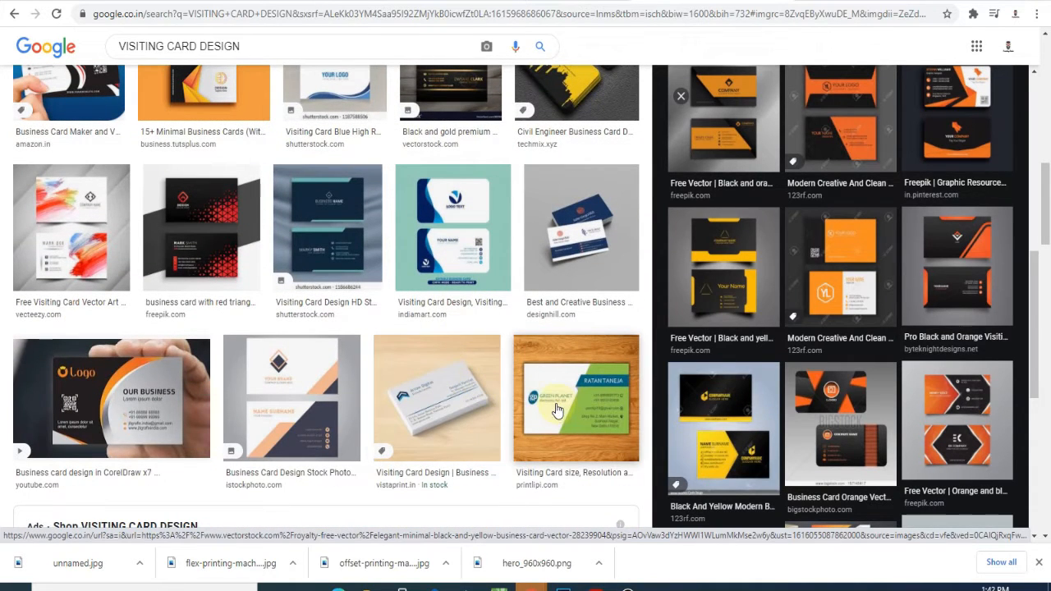
{"action": "scroll", "coordinate": [462, 356], "scroll_direction": "down", "scroll_amount": 1}
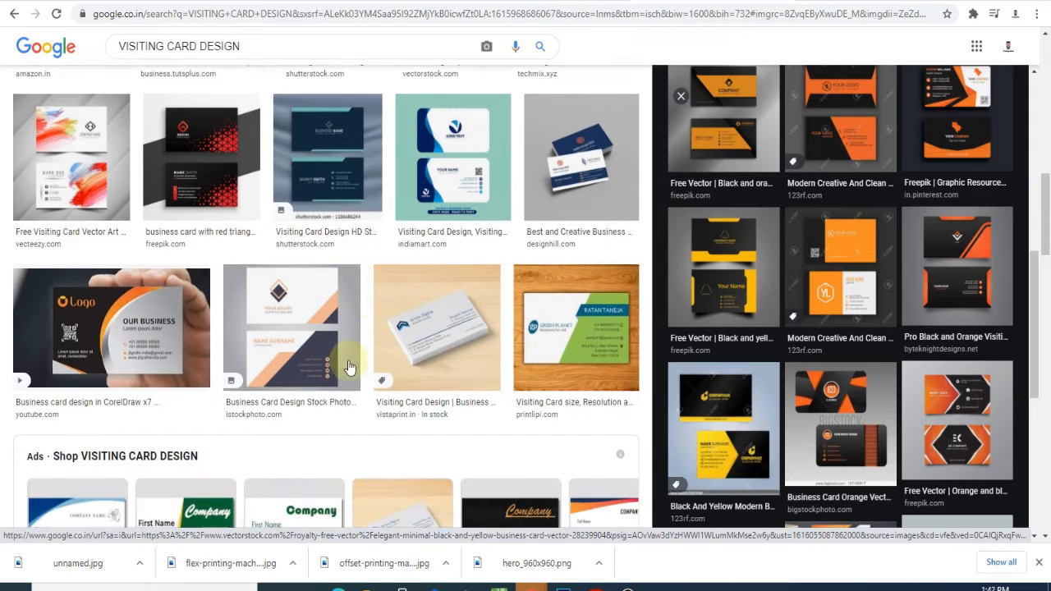
Open the iStock two-sided card full size and save it to the Desktop
{"action": "left_click", "coordinate": [274, 327]}
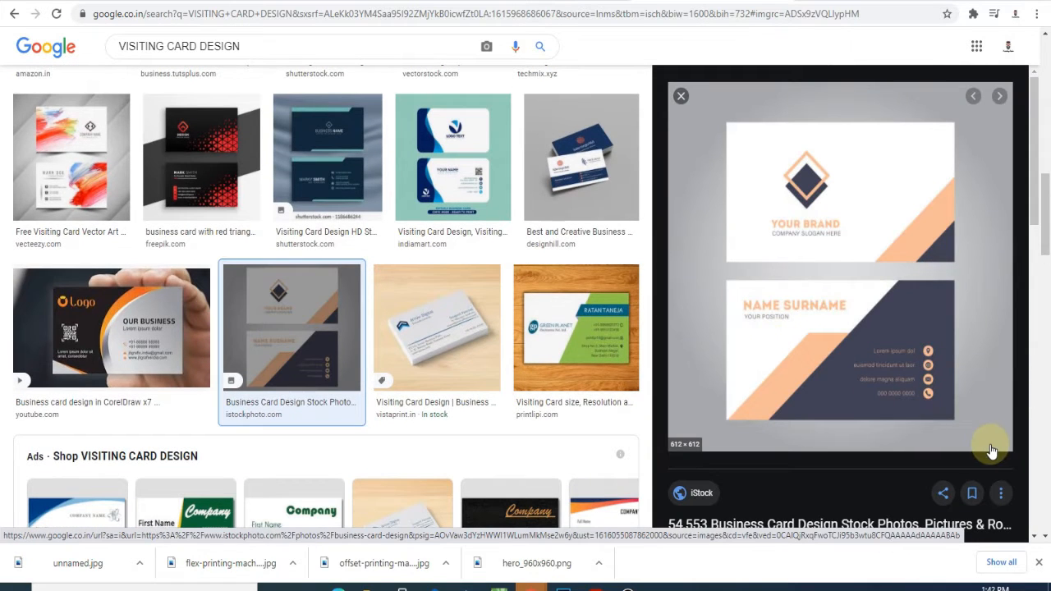
{"action": "right_click", "coordinate": [864, 381]}
{"action": "left_click", "coordinate": [898, 274]}
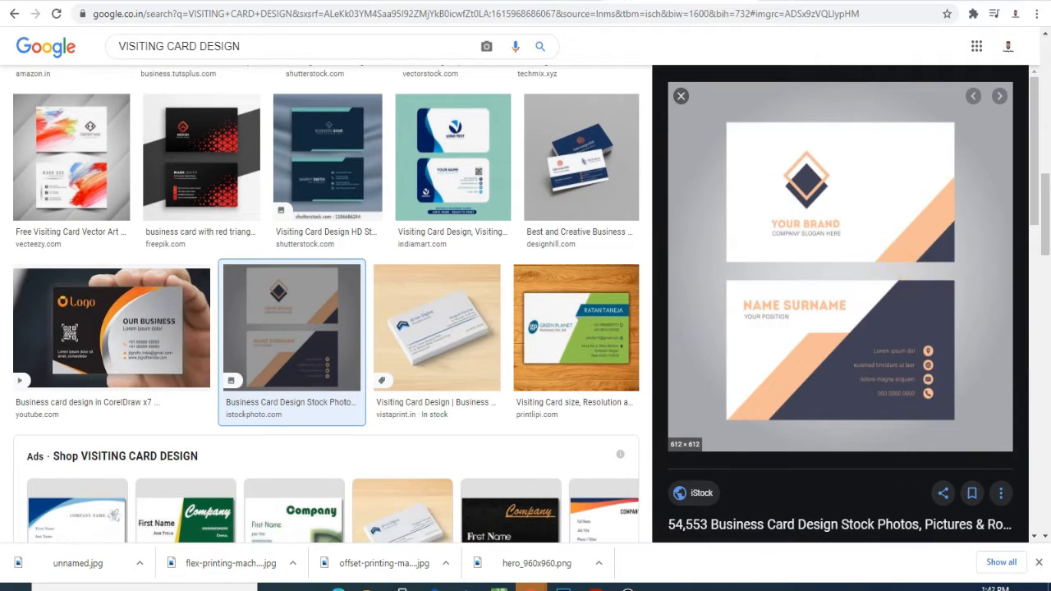
{"action": "right_click", "coordinate": [595, 209]}
{"action": "left_click", "coordinate": [638, 243]}
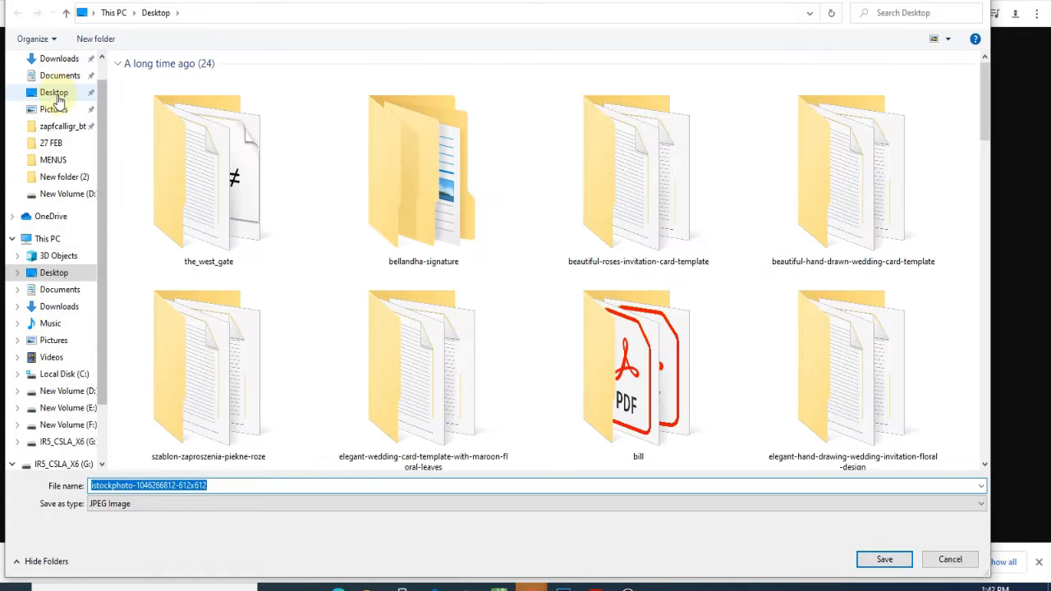
{"action": "left_click", "coordinate": [54, 92]}
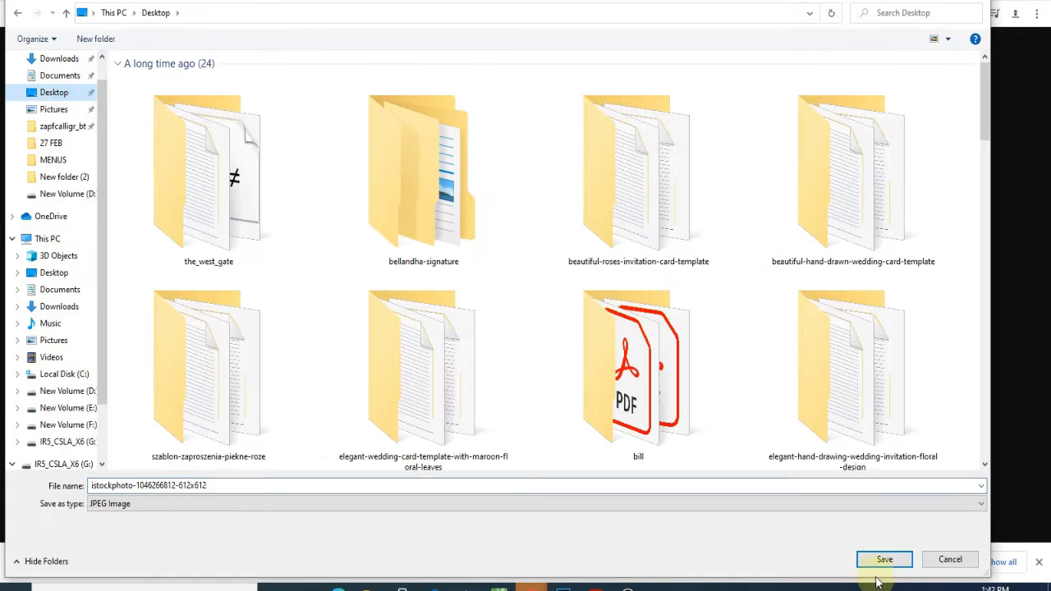
Save the JPEG, then import the istockphoto card image into CorelDRAW
{"action": "left_click", "coordinate": [883, 559]}
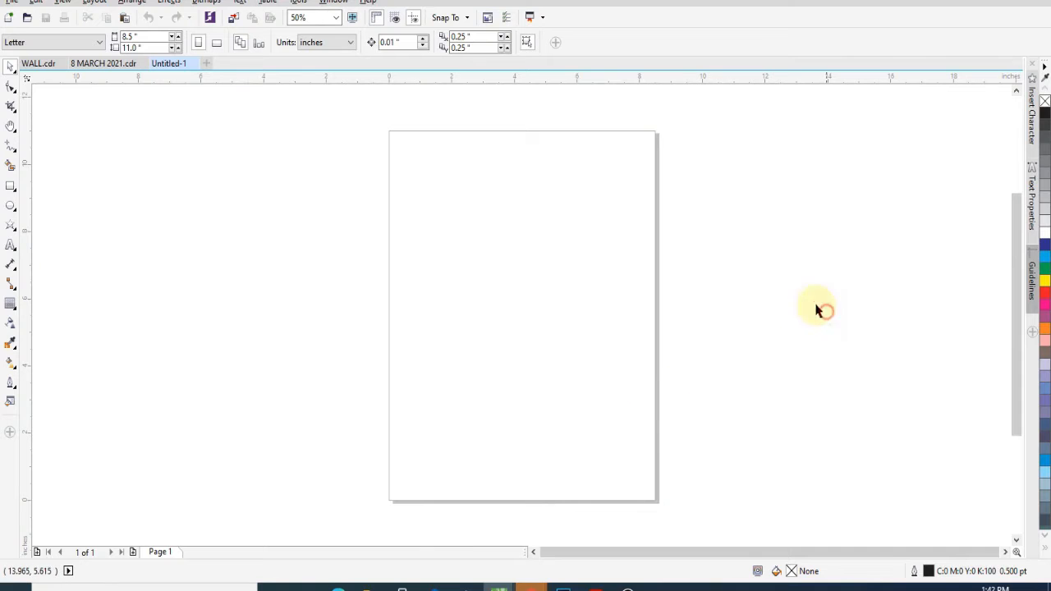
{"action": "right_click", "coordinate": [221, 209]}
{"action": "left_click", "coordinate": [276, 254]}
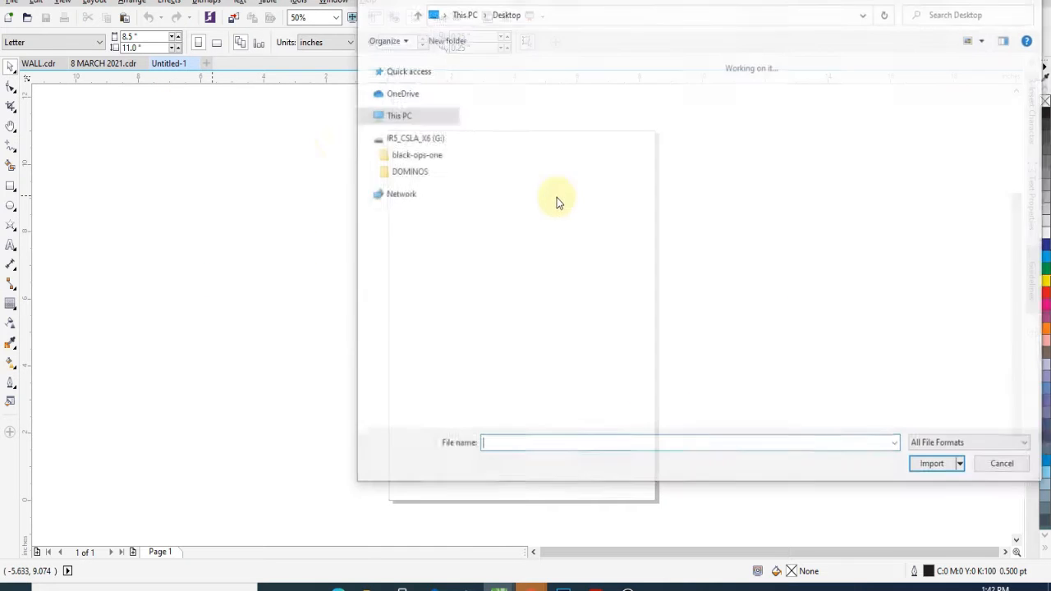
{"action": "left_click", "coordinate": [402, 121]}
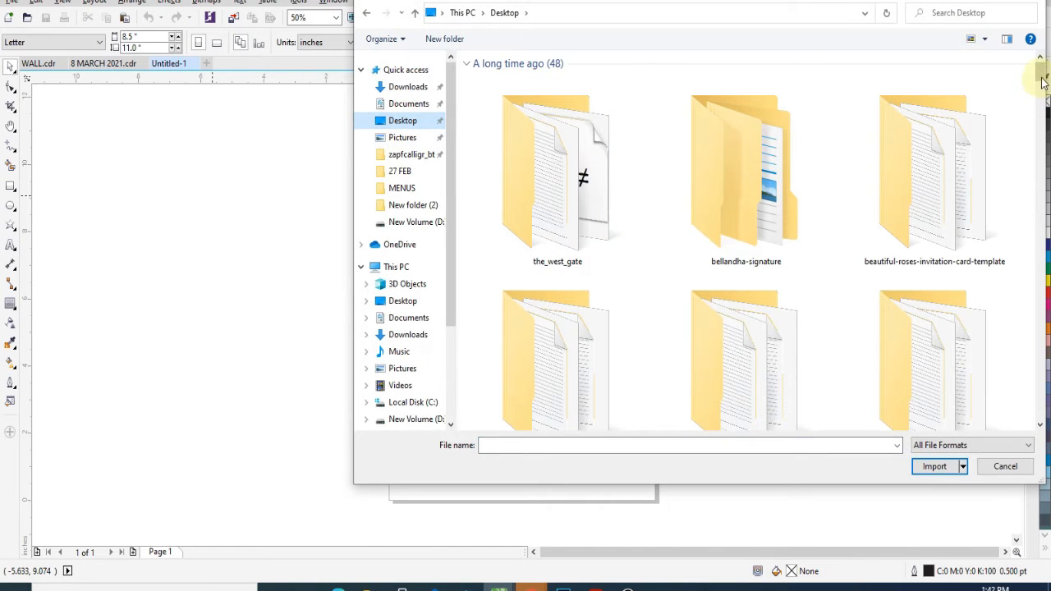
{"action": "left_click_drag", "start_coordinate": [1042, 82], "coordinate": [1040, 410]}
{"action": "left_click", "coordinate": [916, 318]}
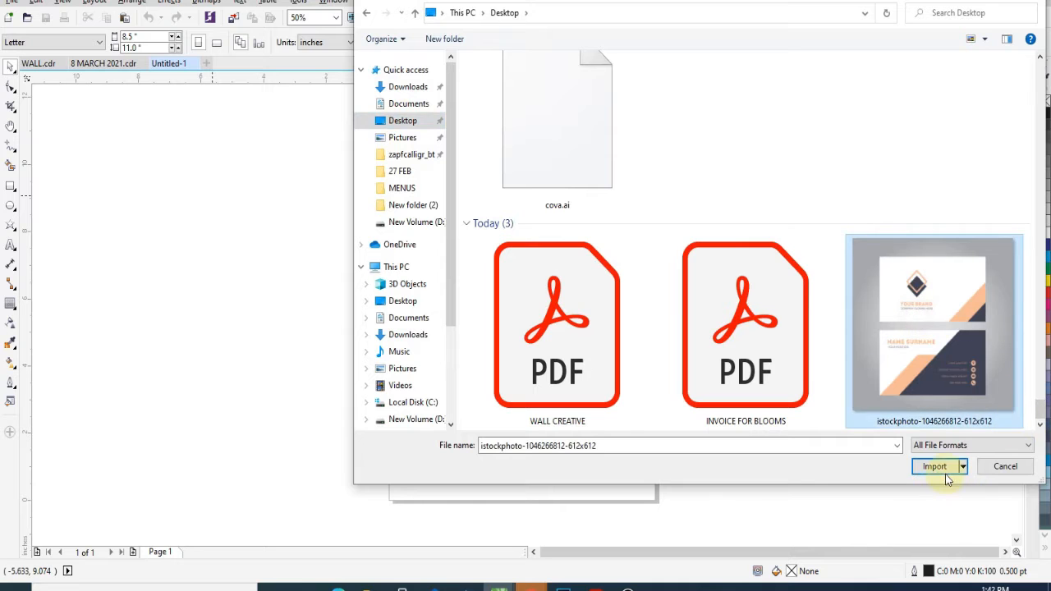
{"action": "left_click", "coordinate": [934, 466]}
{"action": "left_click", "coordinate": [708, 169]}
Enlarge the imported card image and zoom in on the two cards
{"action": "key", "text": "z"}
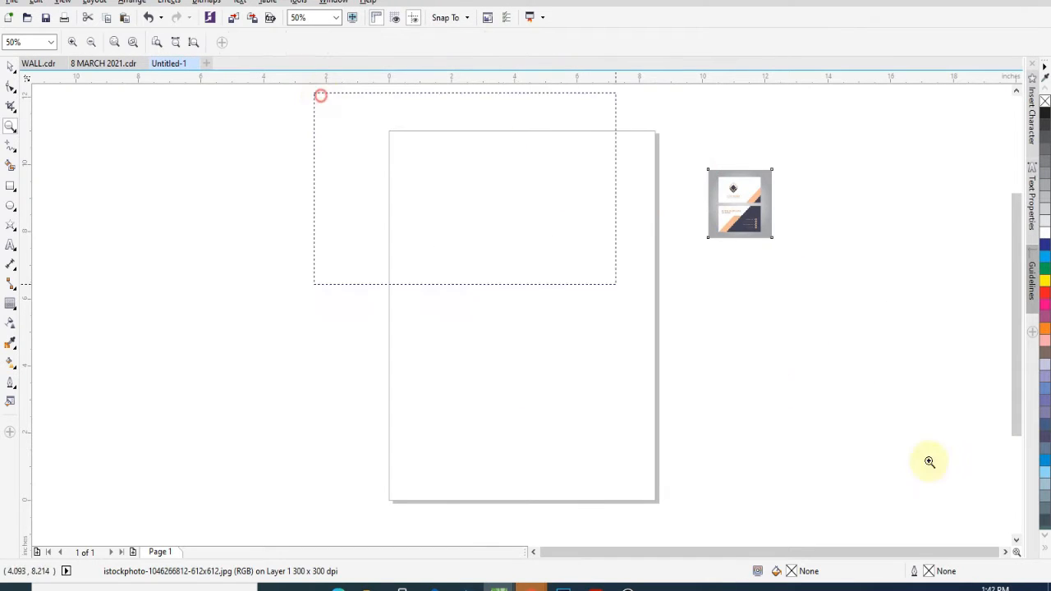
{"action": "left_click_drag", "start_coordinate": [929, 461], "coordinate": [1026, 522]}
{"action": "left_click_drag", "start_coordinate": [636, 246], "coordinate": [893, 499]}
{"action": "key", "text": "z"}
{"action": "left_click_drag", "start_coordinate": [973, 586], "coordinate": [976, 588]}
{"action": "left_click_drag", "start_coordinate": [348, 123], "coordinate": [871, 475]}
Draw a rectangle over the top card and copy it onto the lower card
{"action": "key", "text": "F6"}
{"action": "left_click_drag", "start_coordinate": [441, 155], "coordinate": [681, 298]}
{"action": "key", "text": "space"}
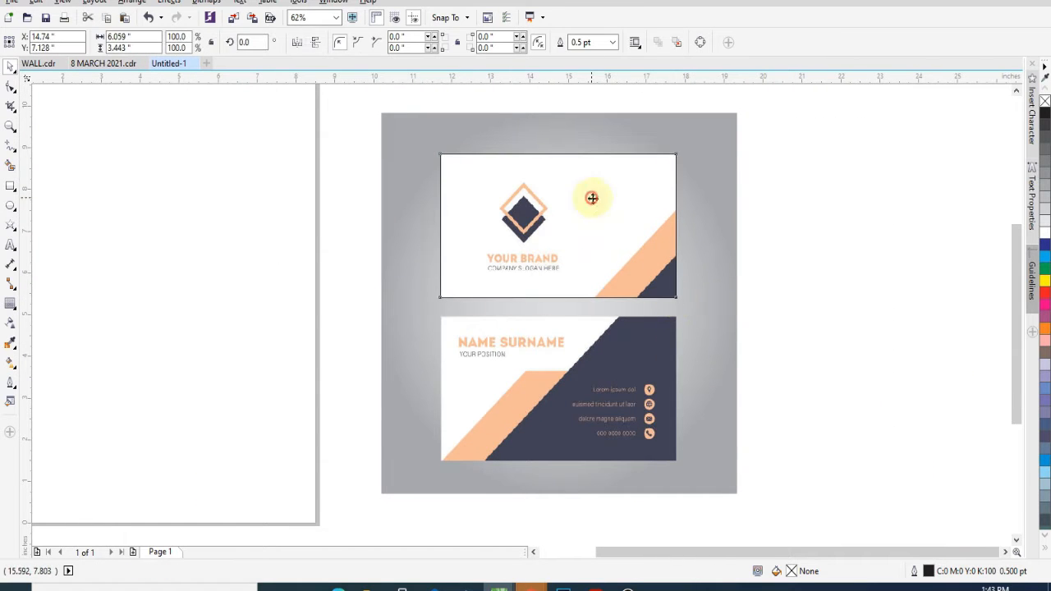
{"action": "left_click_drag", "start_coordinate": [591, 197], "coordinate": [589, 347]}
{"action": "right_click", "coordinate": [588, 348]}
{"action": "left_click", "coordinate": [881, 316]}
Save the document as 'BUSINESS CARD TEMPLATE'
{"action": "key", "text": "ctrl+s"}
{"action": "type", "text": "BU"}
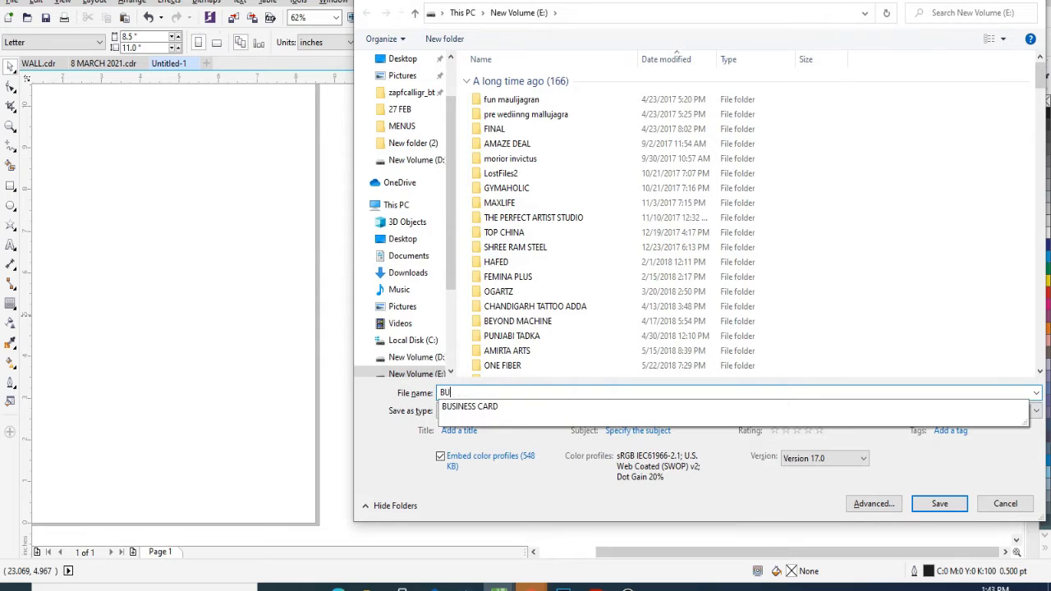
{"action": "type", "text": "SINESS CARD TEMPLATE"}
{"action": "key", "text": "Return"}
{"action": "key", "text": "z"}
{"action": "left_click_drag", "start_coordinate": [362, 123], "coordinate": [928, 546]}
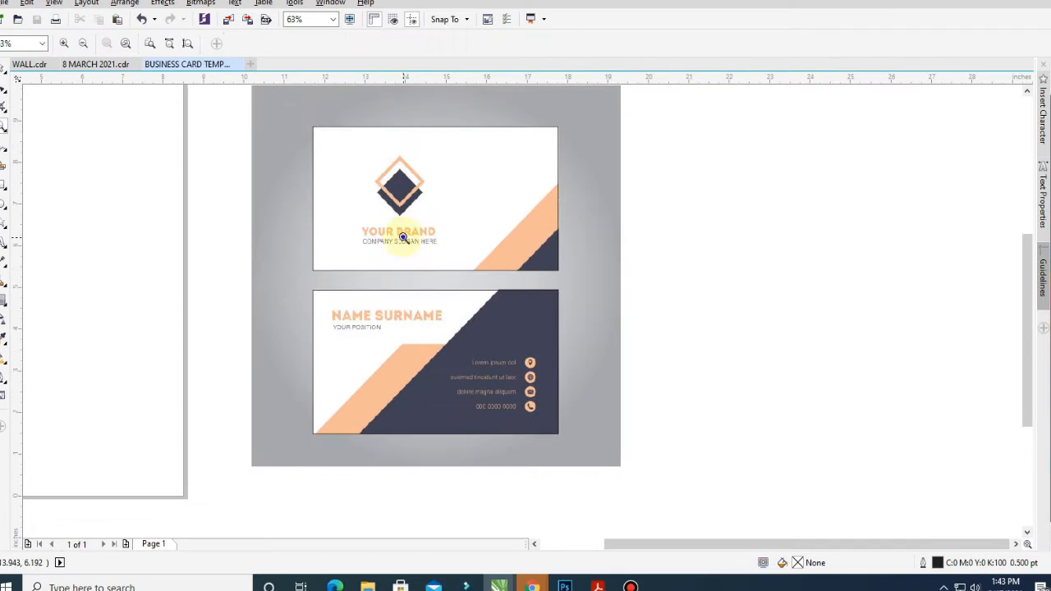
Shift the artwork left and draw a square over the logo
{"action": "key", "text": "F3"}
{"action": "key", "text": "F3"}
{"action": "key", "text": "space"}
{"action": "left_click_drag", "start_coordinate": [682, 281], "coordinate": [359, 269]}
{"action": "key", "text": "z"}
{"action": "left_click_drag", "start_coordinate": [358, 167], "coordinate": [552, 354]}
{"action": "key", "text": "F6"}
{"action": "mouse_move", "coordinate": [421, 195]}
{"action": "left_mouse_down"}
{"action": "mouse_move", "coordinate": [497, 290]}
{"action": "mouse_move", "coordinate": [511, 291]}
{"action": "left_mouse_up"}
Rotate the square 45° into diamonds over the orange and dark logo diamonds
{"action": "double_click", "coordinate": [245, 44]}
{"action": "type", "text": "45"}
{"action": "key", "text": "Return"}
{"action": "left_click_drag", "start_coordinate": [459, 222], "coordinate": [365, 222]}
{"action": "left_click_drag", "start_coordinate": [441, 315], "coordinate": [448, 324]}
{"action": "left_click_drag", "start_coordinate": [374, 237], "coordinate": [375, 274]}
{"action": "right_click", "coordinate": [375, 274]}
{"action": "left_click", "coordinate": [374, 187]}
Give the upper diamond a 7 pt outline
{"action": "key", "text": "F12"}
{"action": "double_click", "coordinate": [400, 192]}
{"action": "type", "text": "7"}
{"action": "left_click", "coordinate": [545, 383]}
{"action": "left_click", "coordinate": [511, 411]}
{"action": "scroll", "coordinate": [433, 203], "scroll_direction": "down", "scroll_amount": 2}
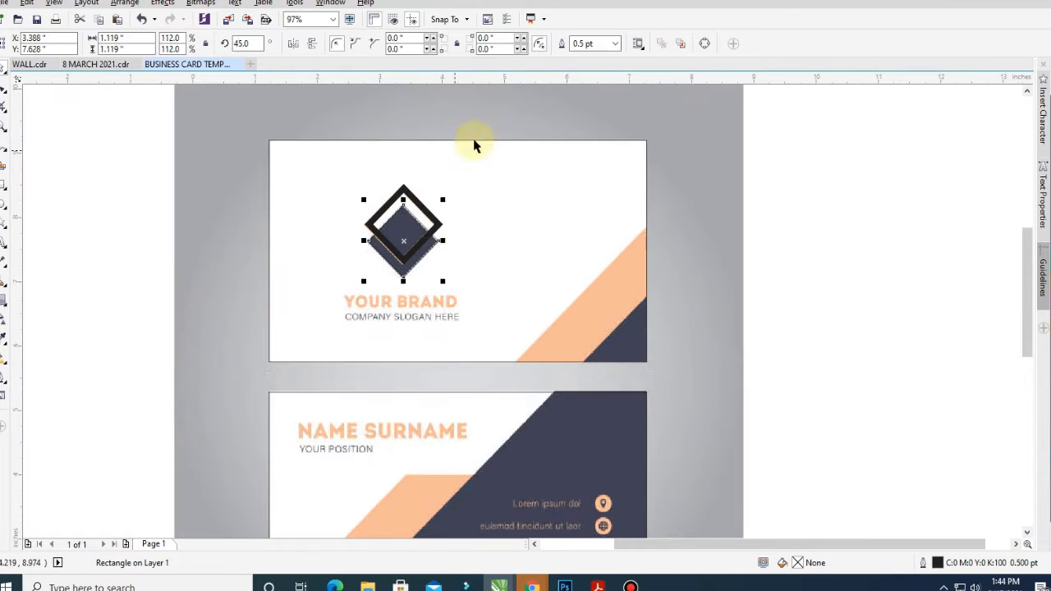
Turn a copy of the card rectangle into a triangle over the dark corner
{"action": "left_click", "coordinate": [347, 198]}
{"action": "left_click_drag", "start_coordinate": [263, 134], "coordinate": [512, 280]}
{"action": "right_click", "coordinate": [512, 281]}
{"action": "key", "text": "ctrl+q"}
{"action": "key", "text": "F10"}
{"action": "left_click_drag", "start_coordinate": [646, 286], "coordinate": [645, 228]}
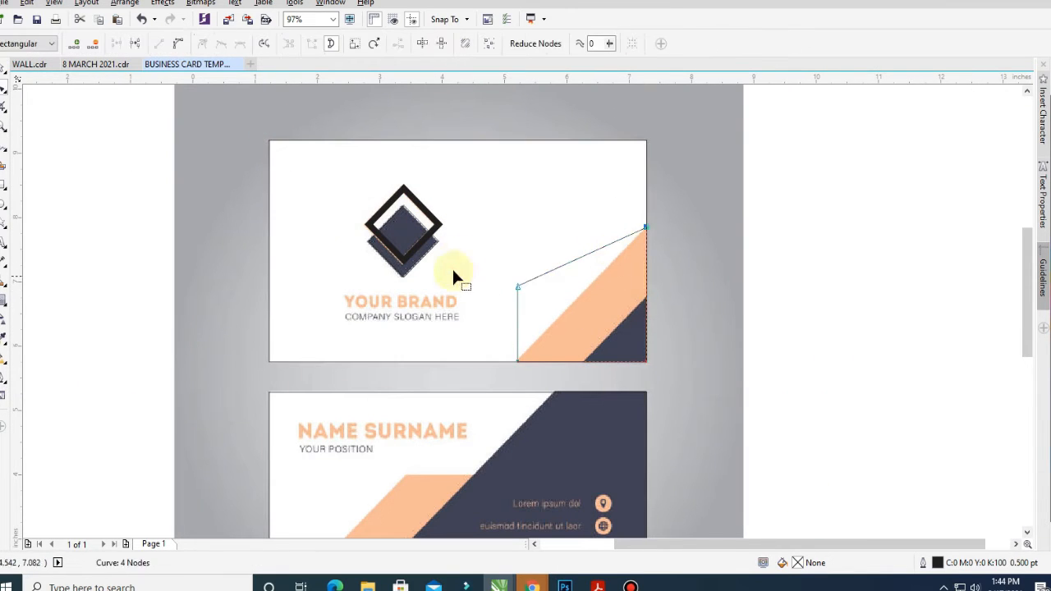
{"action": "left_click_drag", "start_coordinate": [451, 266], "coordinate": [539, 306]}
{"action": "key", "text": "Delete"}
{"action": "key", "text": "space"}
{"action": "left_click_drag", "start_coordinate": [512, 223], "coordinate": [568, 296]}
{"action": "right_click", "coordinate": [568, 296]}
Drop a narrowed copy of the lower card rectangle
{"action": "key", "text": "z"}
{"action": "key", "text": "F3"}
{"action": "left_click_drag", "start_coordinate": [263, 248], "coordinate": [723, 528]}
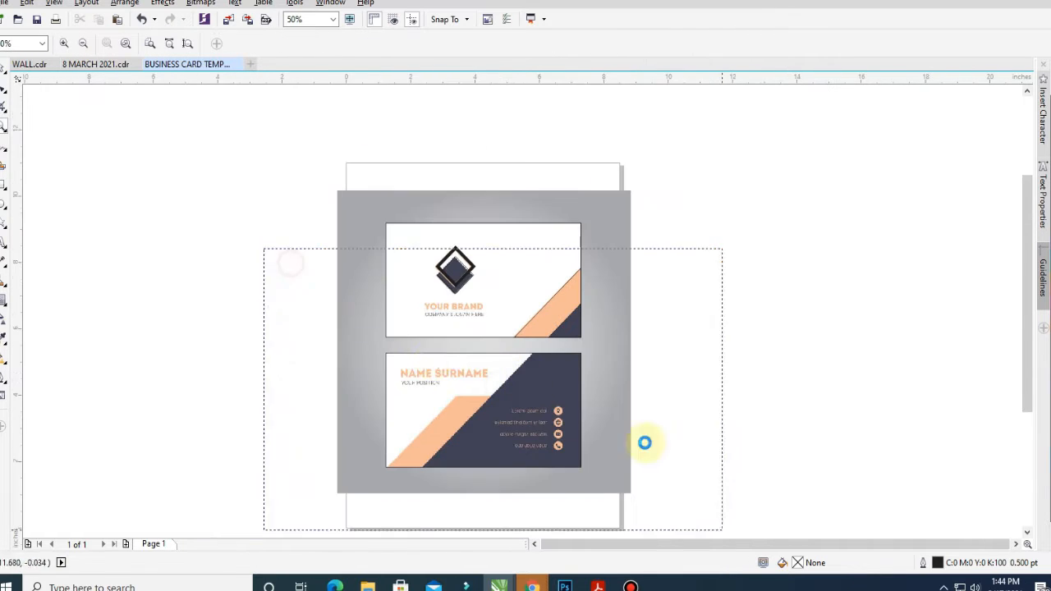
{"action": "key", "text": "space"}
{"action": "left_click", "coordinate": [347, 353]}
{"action": "left_click_drag", "start_coordinate": [344, 360], "coordinate": [413, 371]}
{"action": "right_click", "coordinate": [413, 371]}
Reshape the rectangle copies into the back card's slanted dark panel
{"action": "key", "text": "ctrl+q"}
{"action": "key", "text": "F10"}
{"action": "left_click_drag", "start_coordinate": [414, 264], "coordinate": [600, 272]}
{"action": "key", "text": "z"}
{"action": "left_click_drag", "start_coordinate": [225, 216], "coordinate": [823, 542]}
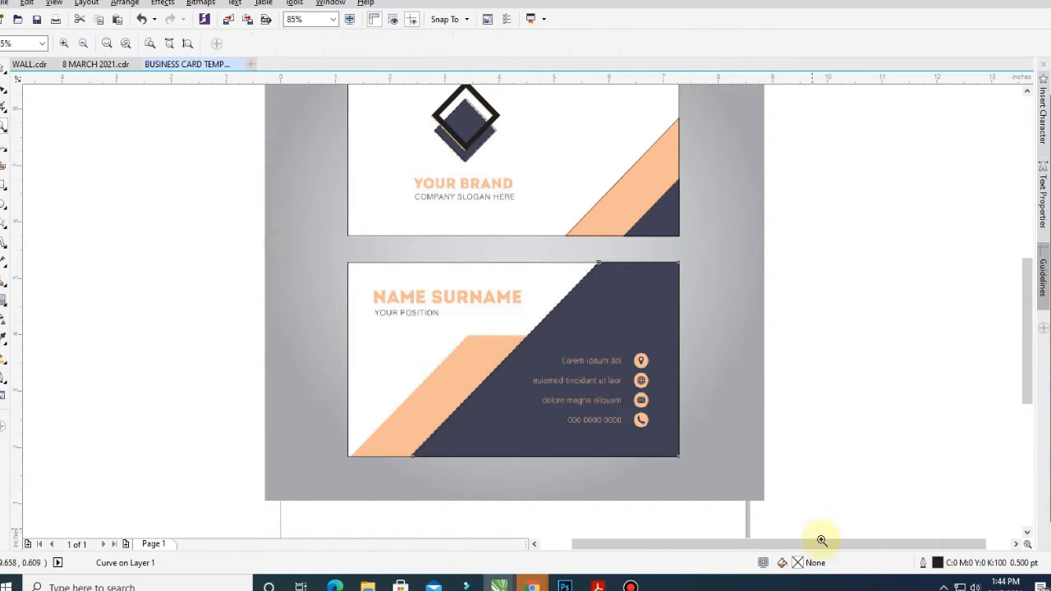
{"action": "left_click_drag", "start_coordinate": [513, 145], "coordinate": [520, 245]}
{"action": "right_click", "coordinate": [520, 248]}
{"action": "key", "text": "ctrl+q"}
{"action": "key", "text": "F10"}
{"action": "left_click_drag", "start_coordinate": [287, 248], "coordinate": [452, 249]}
{"action": "left_click", "coordinate": [931, 366]}
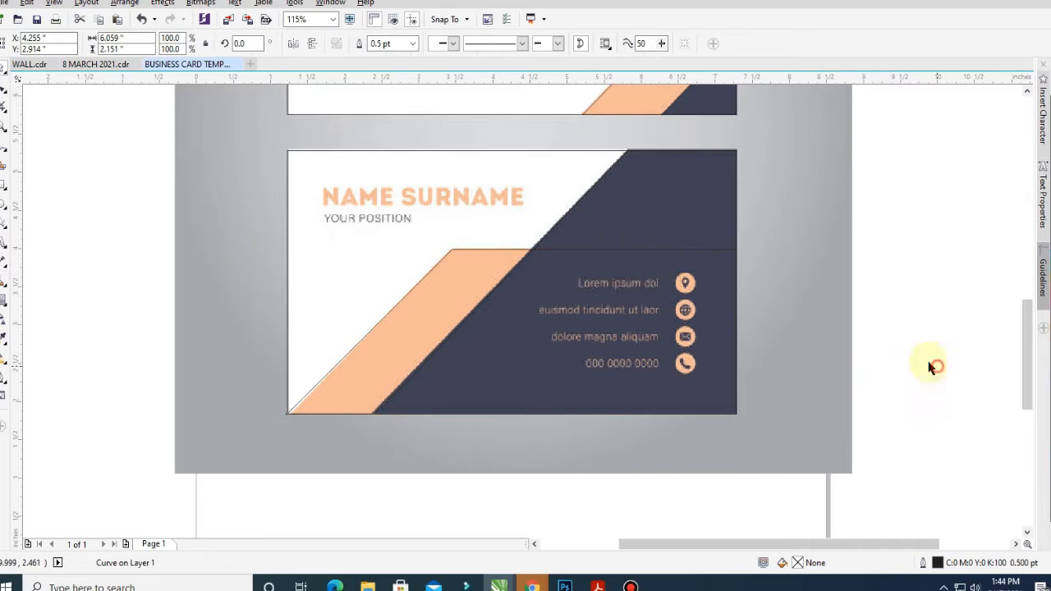
Draw circles over the location and phone contact icons
{"action": "key", "text": "z"}
{"action": "left_click_drag", "start_coordinate": [271, 127], "coordinate": [931, 542]}
{"action": "key", "text": "F7"}
{"action": "scroll", "coordinate": [602, 244], "scroll_direction": "up", "scroll_amount": 2}
{"action": "left_click_drag", "start_coordinate": [603, 243], "coordinate": [643, 279]}
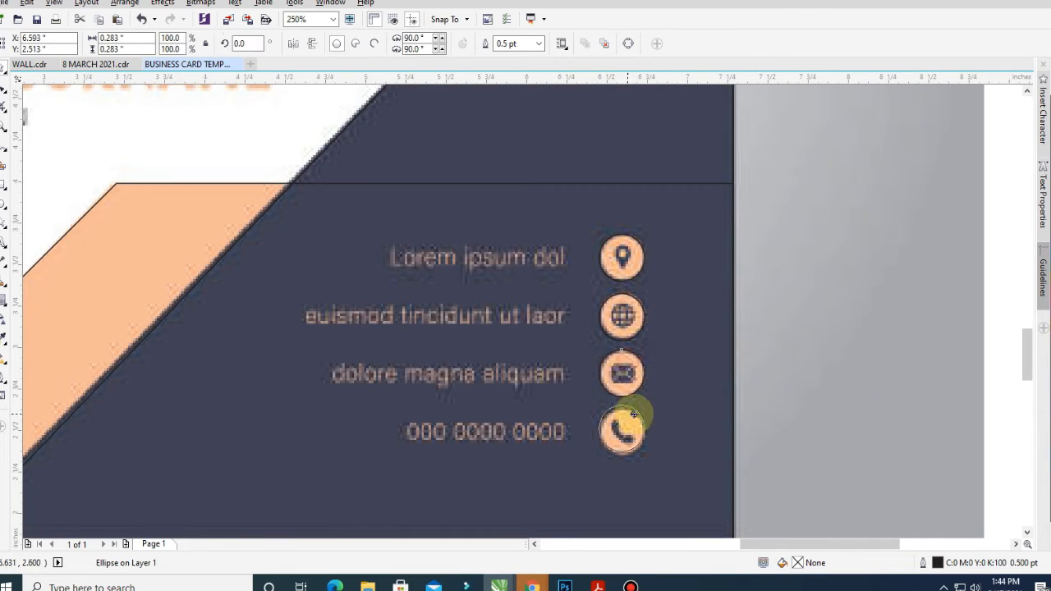
{"action": "right_click", "coordinate": [634, 416]}
{"action": "scroll", "coordinate": [628, 333], "scroll_direction": "down", "scroll_amount": 3}
{"action": "key", "text": "F2"}
{"action": "left_click_drag", "start_coordinate": [421, 153], "coordinate": [742, 429]}
Open the Import file browser
{"action": "key", "text": "F2"}
{"action": "left_click_drag", "start_coordinate": [271, 137], "coordinate": [821, 499]}
{"action": "right_click", "coordinate": [712, 238]}
{"action": "left_click", "coordinate": [755, 332]}
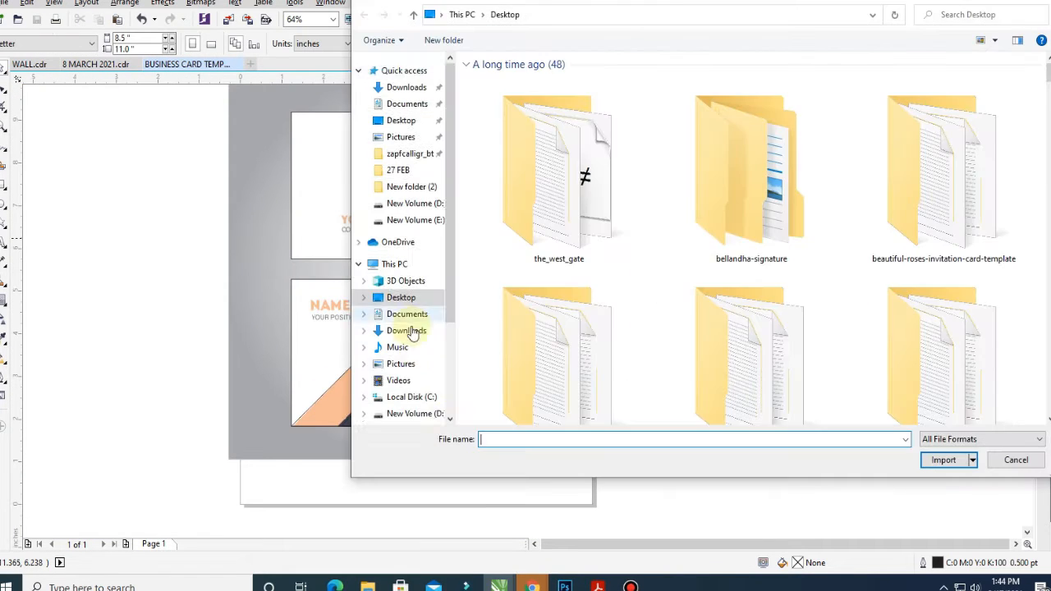
Find 'BUSINESS CARD' on New Volume (D:) and import it
{"action": "scroll", "coordinate": [413, 332], "scroll_direction": "down", "scroll_amount": 1}
{"action": "left_click", "coordinate": [414, 385]}
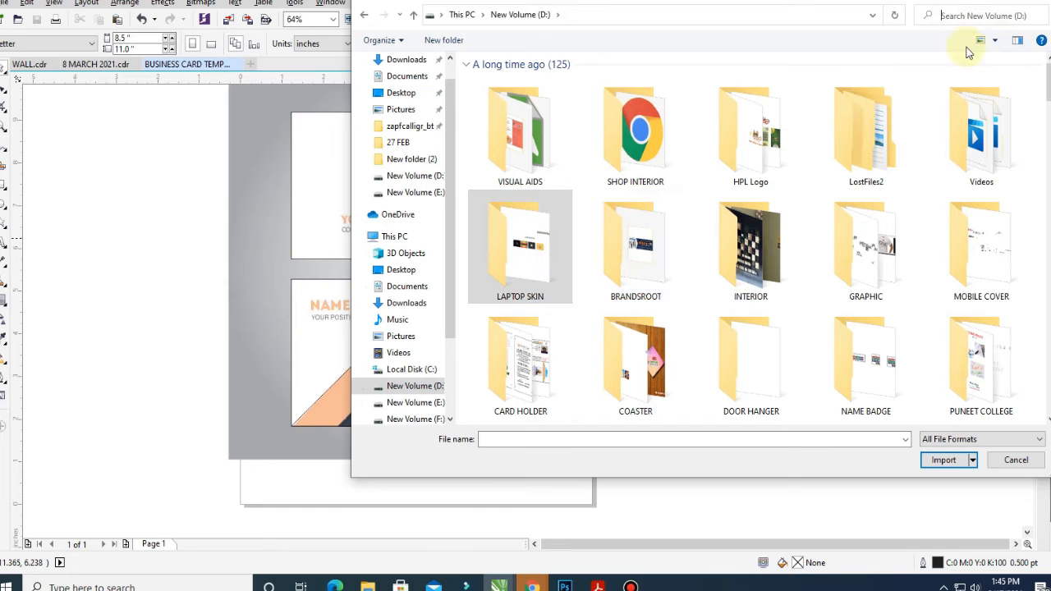
{"action": "type", "text": "BUSINESS CARD"}
{"action": "key", "text": "Return"}
{"action": "double_click", "coordinate": [584, 203]}
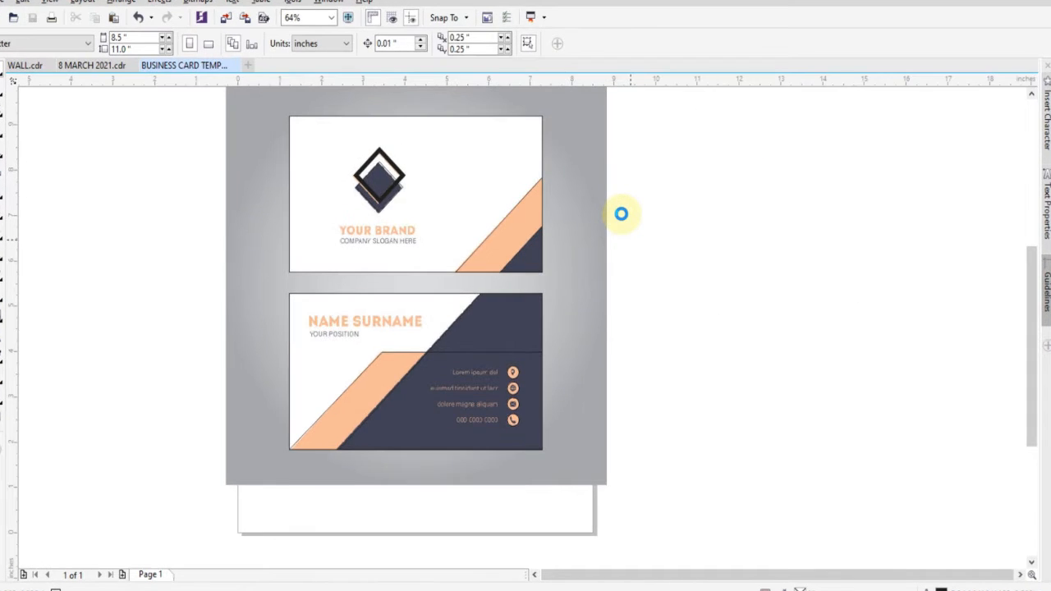
{"action": "scroll", "coordinate": [763, 273], "scroll_direction": "down", "scroll_amount": 5}
{"action": "key", "text": "Escape"}
Place the black location icon on the card and shrink it to fit
{"action": "key", "text": "z"}
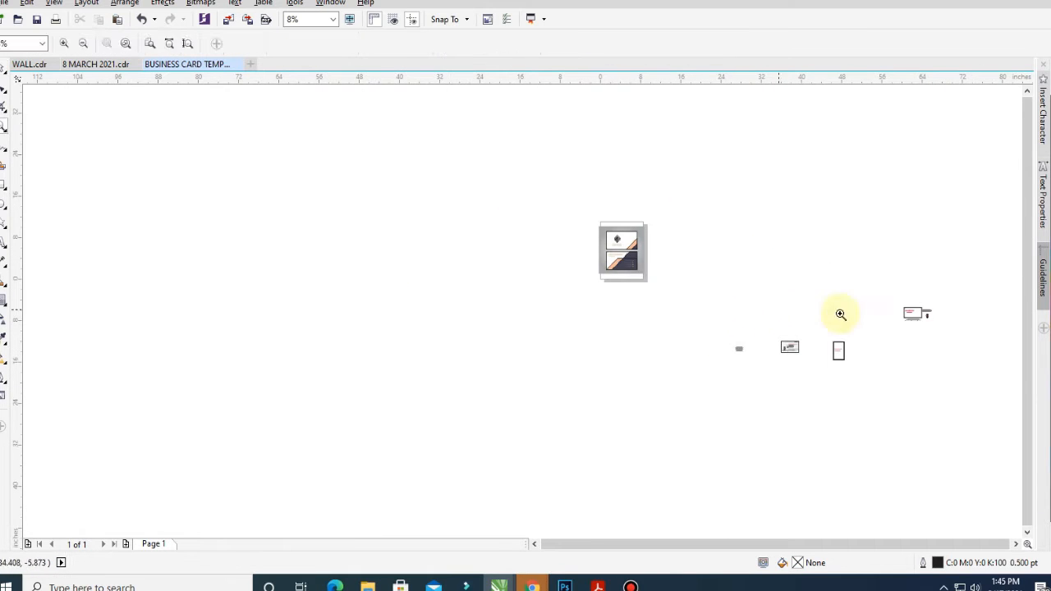
{"action": "scroll", "coordinate": [839, 314], "scroll_direction": "up", "scroll_amount": 2}
{"action": "scroll", "coordinate": [453, 342], "scroll_direction": "up", "scroll_amount": 5}
{"action": "scroll", "coordinate": [509, 277], "scroll_direction": "down", "scroll_amount": 4}
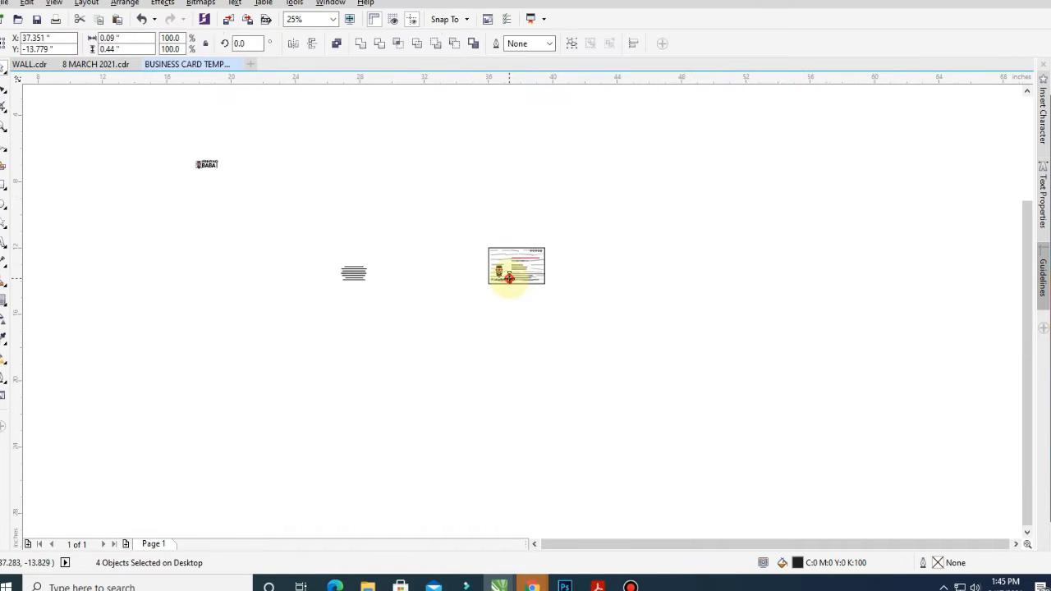
{"action": "scroll", "coordinate": [509, 277], "scroll_direction": "down", "scroll_amount": 3}
{"action": "scroll", "coordinate": [645, 352], "scroll_direction": "down", "scroll_amount": 2}
{"action": "left_click", "coordinate": [622, 304]}
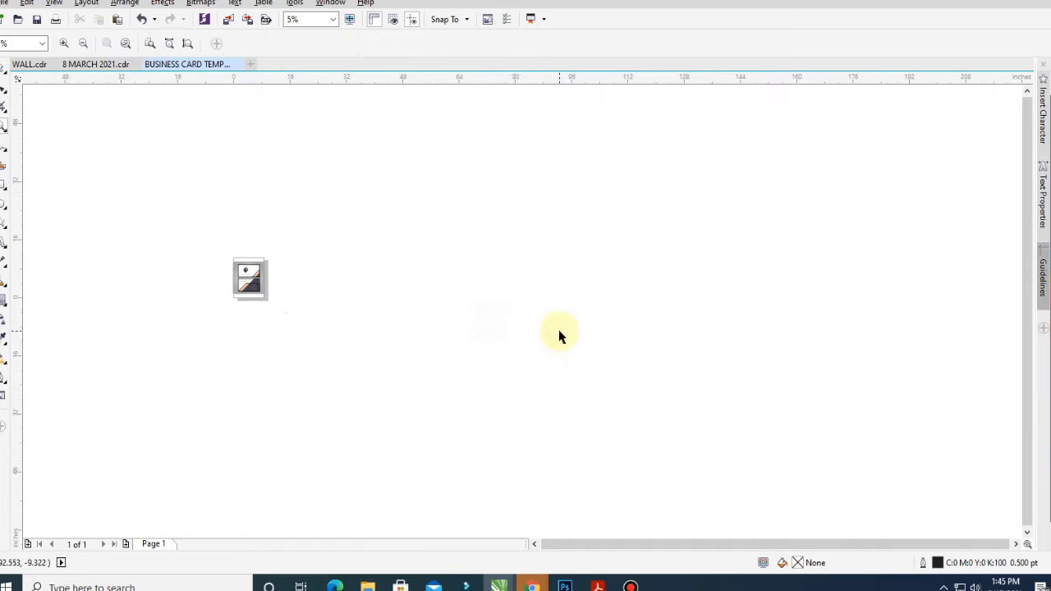
{"action": "scroll", "coordinate": [509, 336], "scroll_direction": "up", "scroll_amount": 3}
{"action": "left_click_drag", "start_coordinate": [254, 169], "coordinate": [439, 236]}
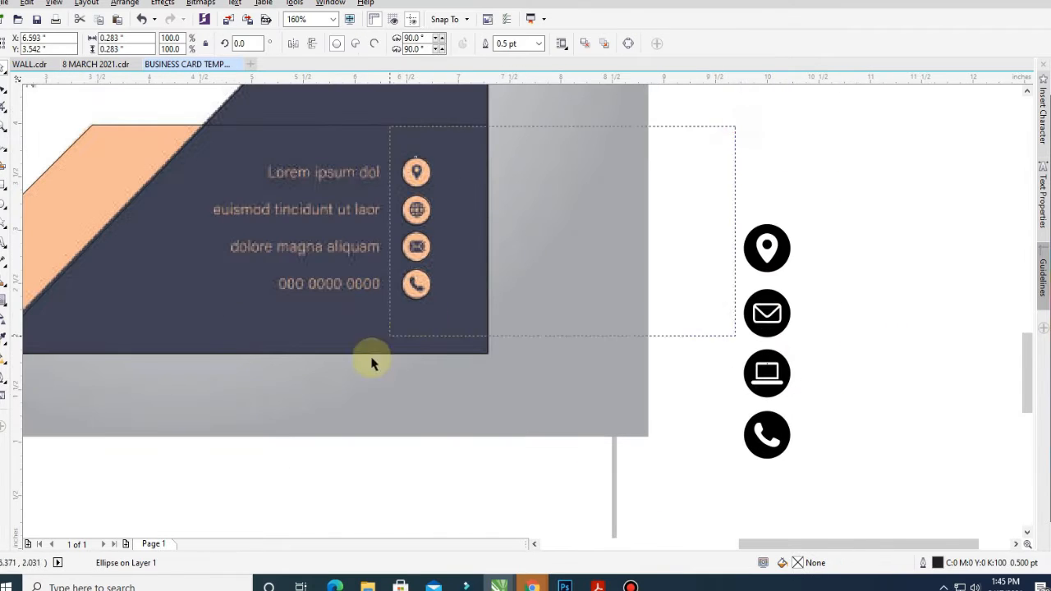
{"action": "left_click_drag", "start_coordinate": [767, 247], "coordinate": [417, 169]}
{"action": "left_click_drag", "start_coordinate": [448, 201], "coordinate": [433, 187]}
Move the phone, envelope and laptop icons onto their contact rows
{"action": "left_click", "coordinate": [780, 380]}
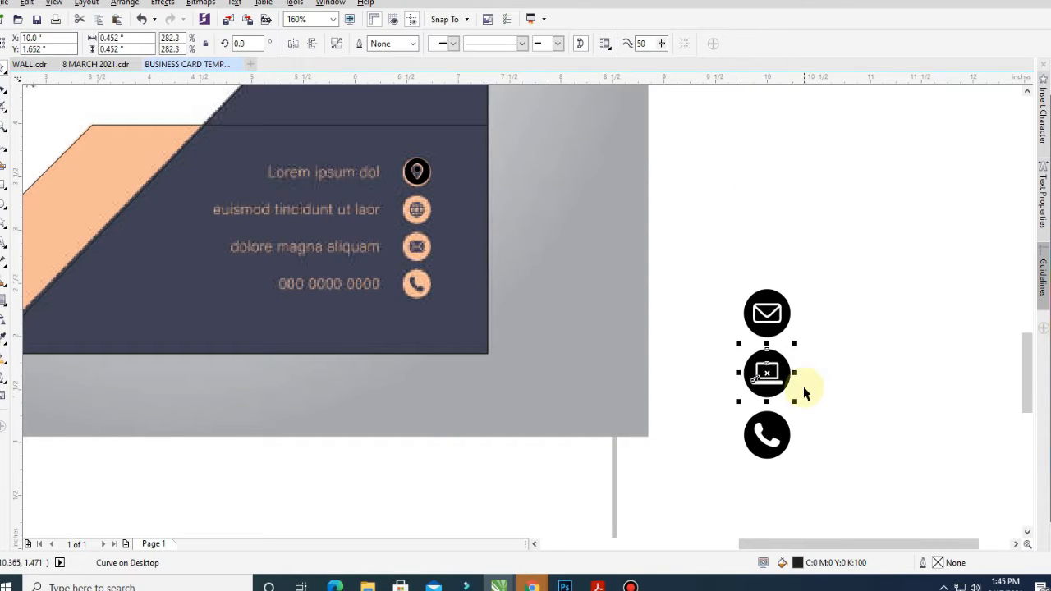
{"action": "left_click", "coordinate": [767, 312]}
{"action": "left_click_drag", "start_coordinate": [780, 431], "coordinate": [417, 283]}
{"action": "left_click_drag", "start_coordinate": [767, 312], "coordinate": [417, 247]}
{"action": "left_click_drag", "start_coordinate": [767, 373], "coordinate": [416, 209]}
{"action": "key", "text": "F2"}
{"action": "left_click_drag", "start_coordinate": [265, 117], "coordinate": [705, 394]}
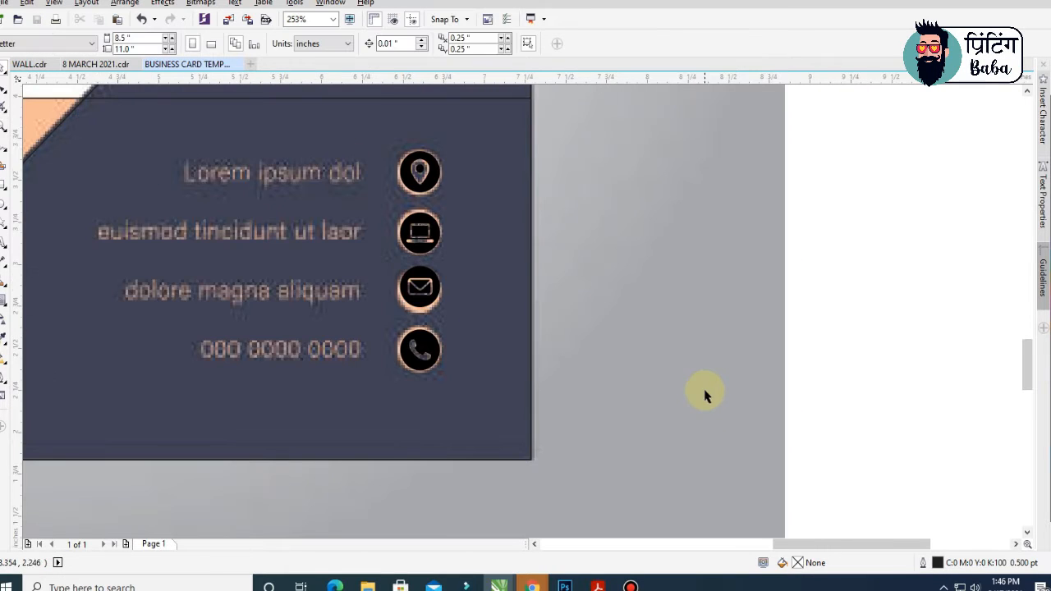
{"action": "scroll", "coordinate": [704, 394], "scroll_direction": "down", "scroll_amount": 5}
Type a heavy Raleway text line beside the card reading NAME SURNAME
{"action": "scroll", "coordinate": [430, 312], "scroll_direction": "up", "scroll_amount": 3}
{"action": "key", "text": "F8"}
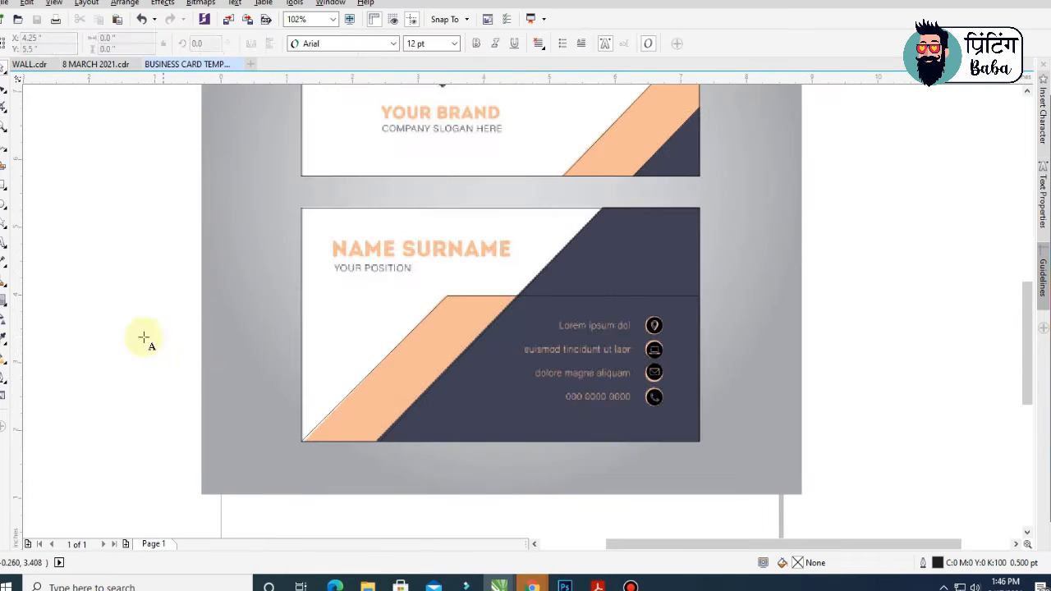
{"action": "left_click", "coordinate": [143, 338]}
{"action": "type", "text": "SFASFSF"}
{"action": "key", "text": "ctrl+space"}
{"action": "left_click", "coordinate": [366, 44]}
{"action": "type", "text": "Raleway"}
{"action": "key", "text": "Return"}
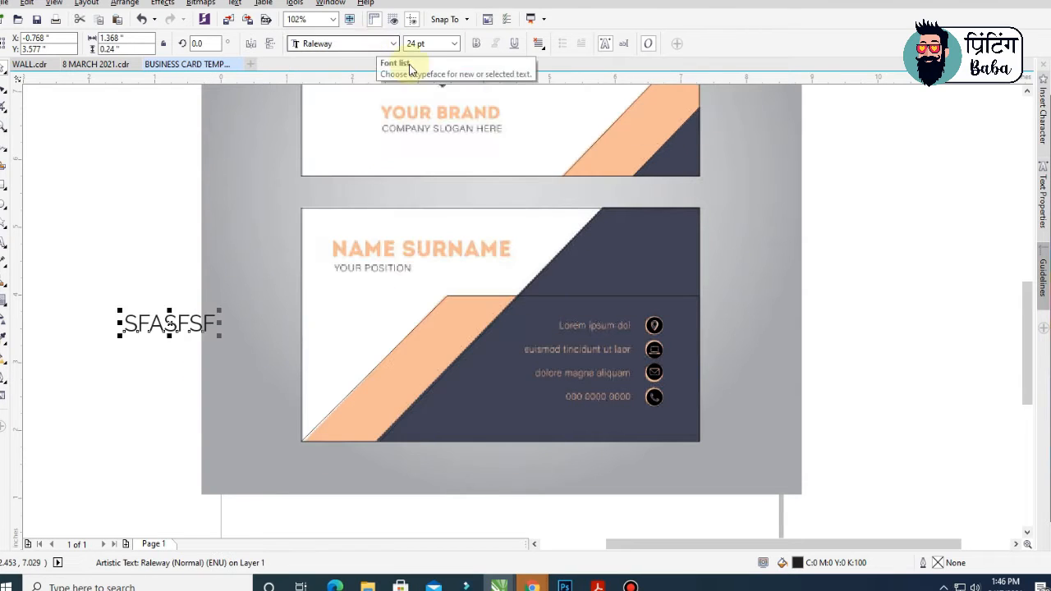
{"action": "key", "text": "ctrl+b"}
{"action": "type", "text": "P"}
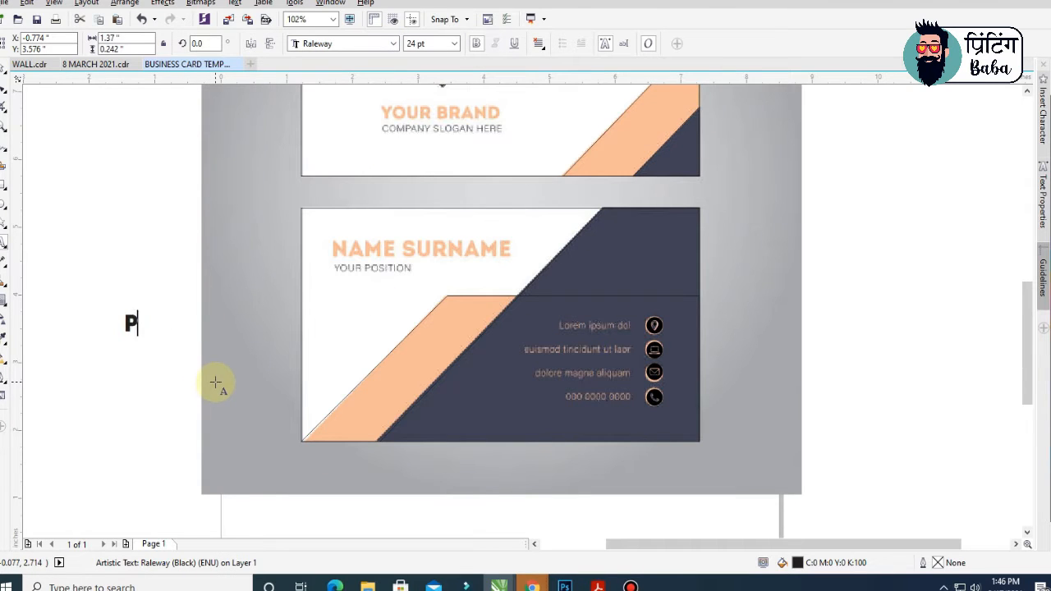
{"action": "type", "text": "RINTING BABA"}
{"action": "key", "text": "ctrl+a"}
{"action": "type", "text": "NAME "}
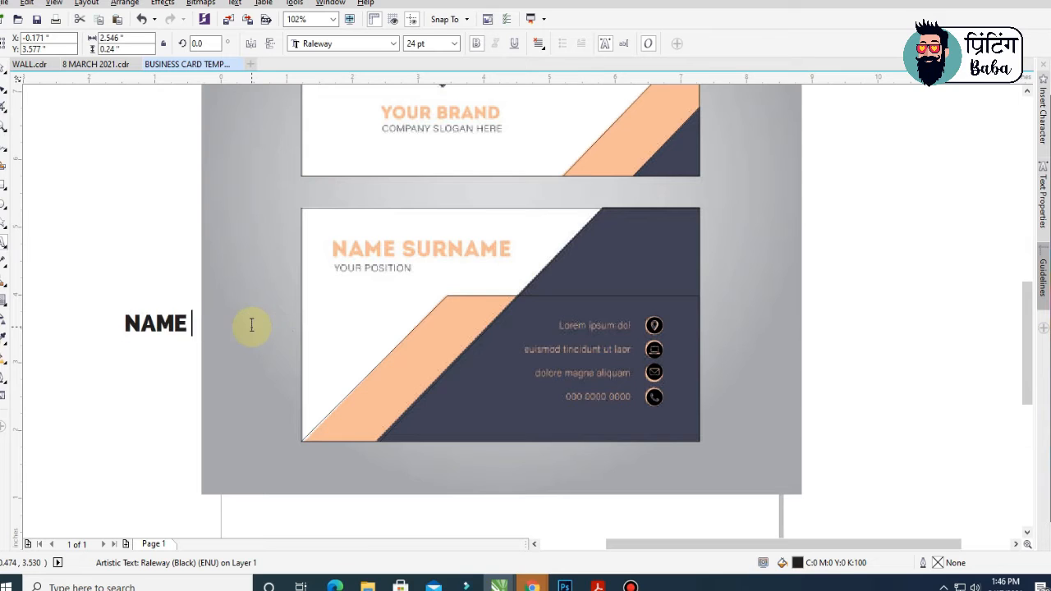
{"action": "type", "text": "SURNAME"}
Place NAME SURNAME over the orange heading and retype its black copy as YOUR POSITION
{"action": "scroll", "coordinate": [251, 329], "scroll_direction": "up", "scroll_amount": 3}
{"action": "left_click_drag", "start_coordinate": [281, 282], "coordinate": [623, 145]}
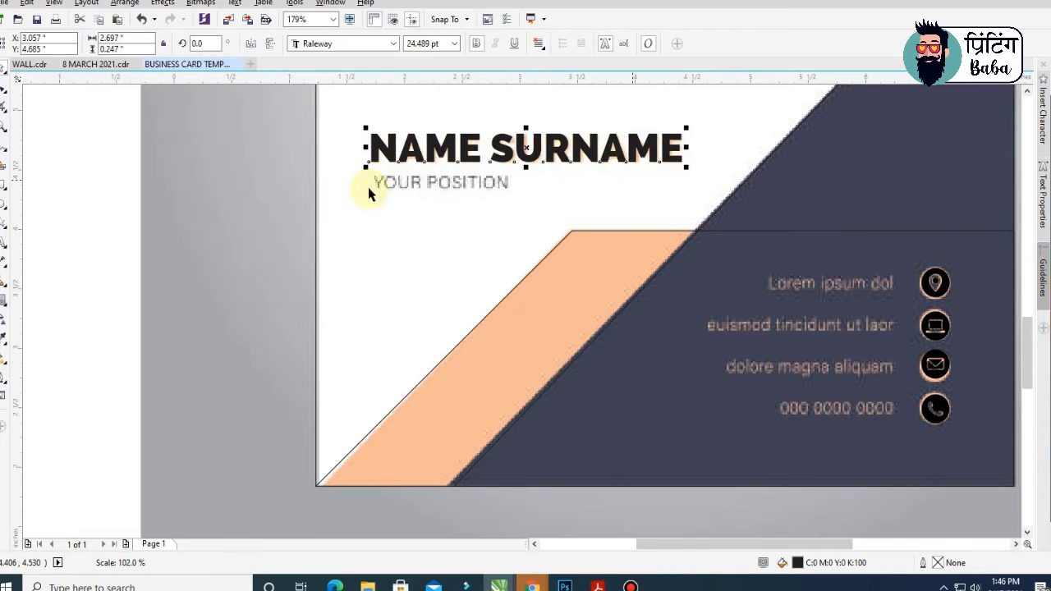
{"action": "left_click_drag", "start_coordinate": [369, 192], "coordinate": [548, 220]}
{"action": "double_click", "coordinate": [539, 276]}
{"action": "key", "text": "ctrl+a"}
{"action": "type", "text": "YOUR POSITION"}
Set YOUR POSITION in Switzerland, fit it over the grey heading, and move the contact text onto the card
{"action": "left_click", "coordinate": [366, 46]}
{"action": "left_click", "coordinate": [345, 270]}
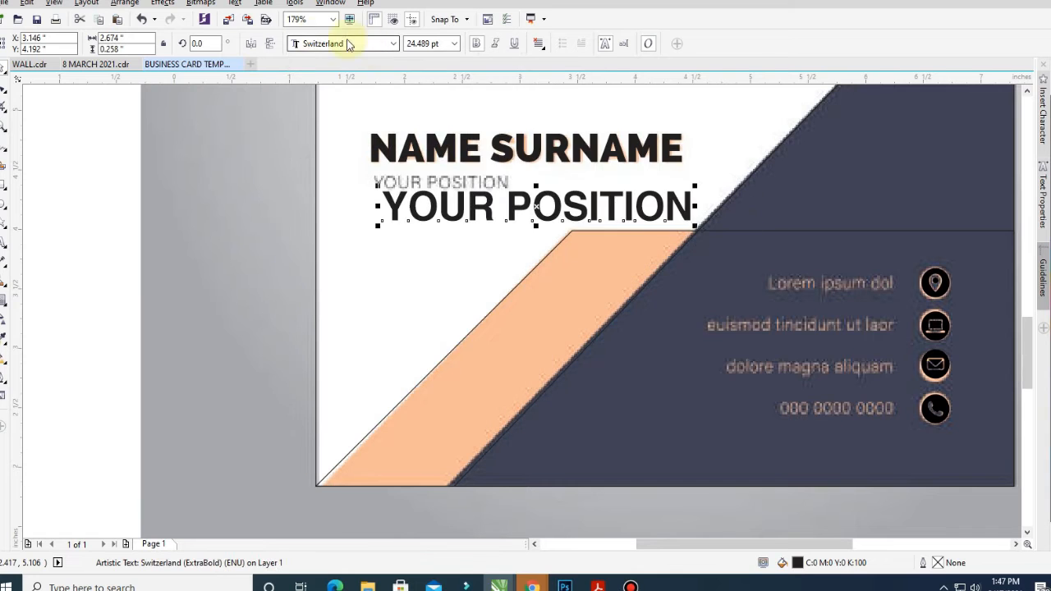
{"action": "scroll", "coordinate": [637, 234], "scroll_direction": "up", "scroll_amount": 2}
{"action": "left_click_drag", "start_coordinate": [637, 234], "coordinate": [533, 274]}
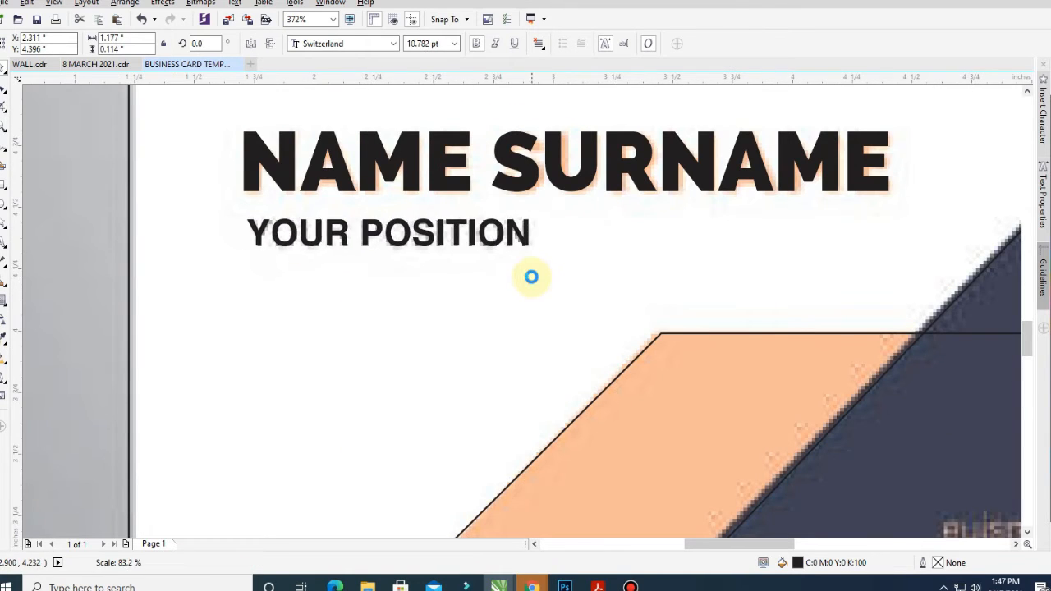
{"action": "scroll", "coordinate": [533, 274], "scroll_direction": "down", "scroll_amount": 3}
{"action": "scroll", "coordinate": [264, 213], "scroll_direction": "up", "scroll_amount": 2}
{"action": "left_click_drag", "start_coordinate": [292, 209], "coordinate": [276, 183]}
Align the bold four-line contact block over the grey lines and widen its line spacing to match
{"action": "scroll", "coordinate": [597, 304], "scroll_direction": "up", "scroll_amount": 4}
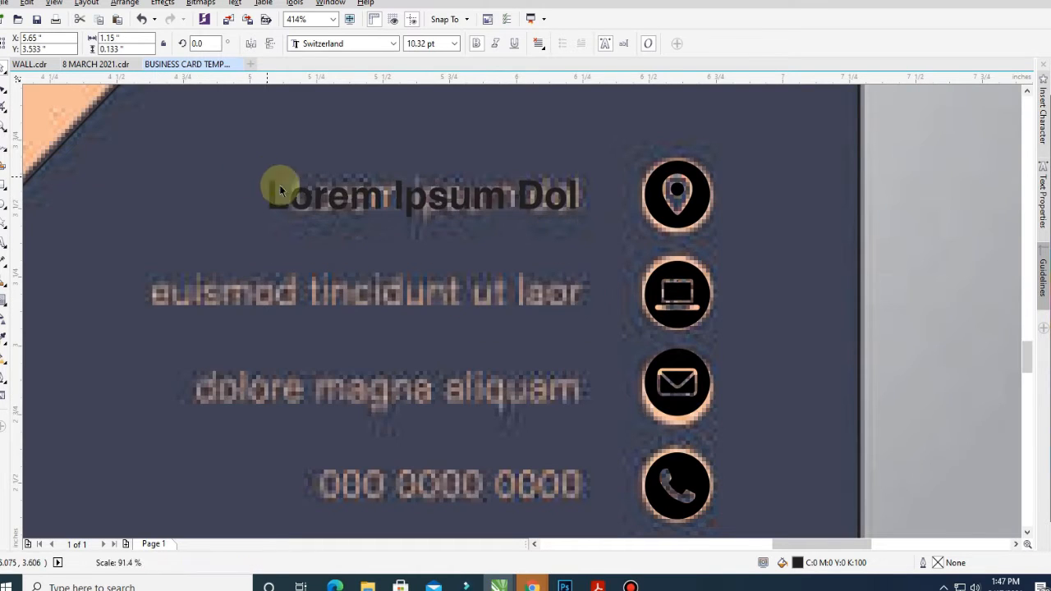
{"action": "scroll", "coordinate": [585, 256], "scroll_direction": "down", "scroll_amount": 2}
{"action": "scroll", "coordinate": [584, 257], "scroll_direction": "down", "scroll_amount": 1}
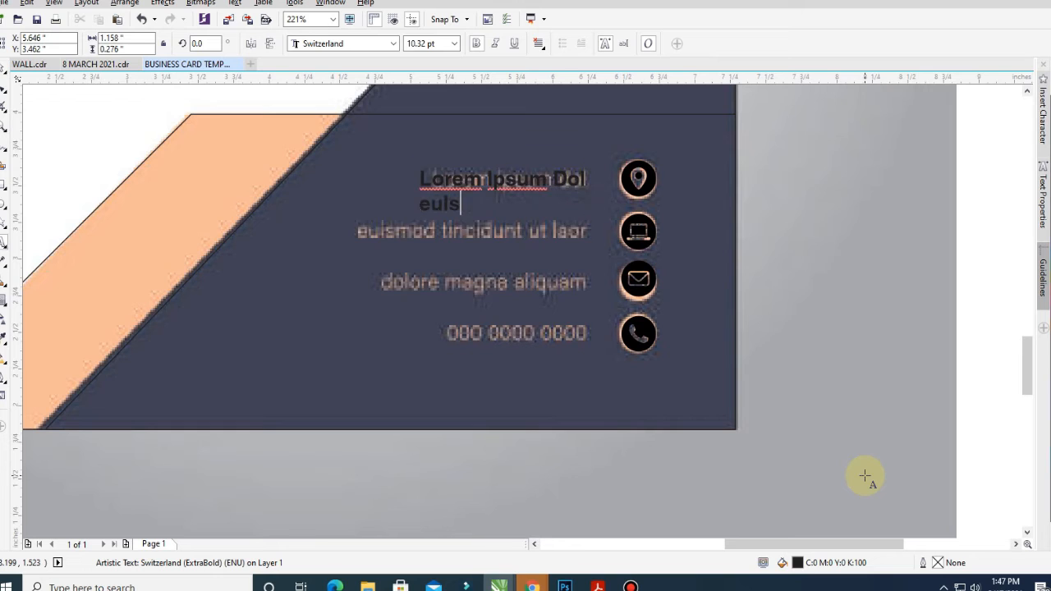
{"action": "scroll", "coordinate": [809, 452], "scroll_direction": "down", "scroll_amount": 1}
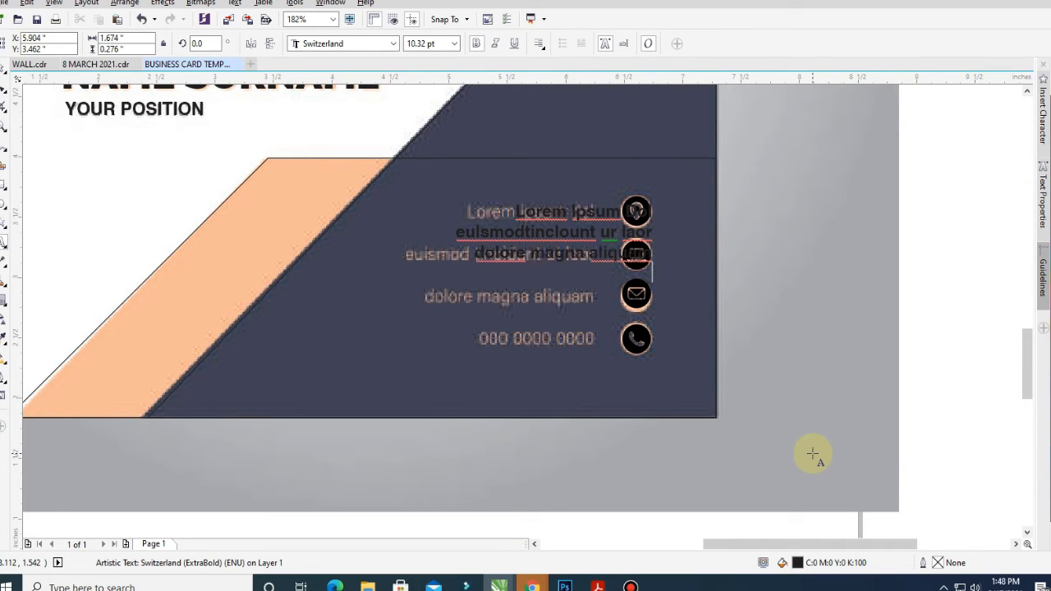
{"action": "left_click_drag", "start_coordinate": [582, 236], "coordinate": [525, 235]}
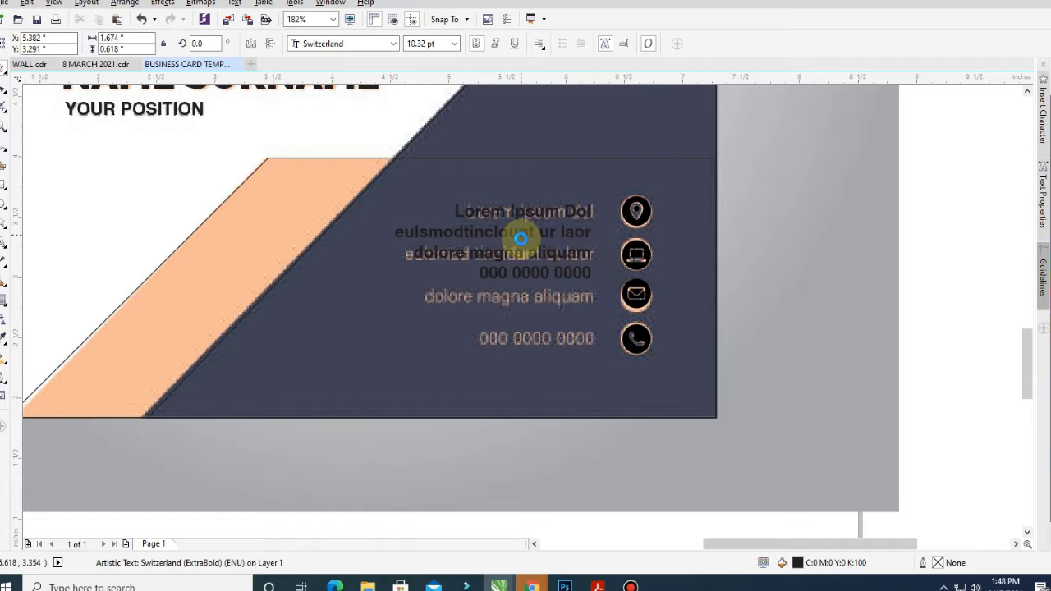
{"action": "key", "text": "F10"}
{"action": "left_click_drag", "start_coordinate": [394, 303], "coordinate": [410, 370]}
{"action": "scroll", "coordinate": [624, 303], "scroll_direction": "down", "scroll_amount": 4}
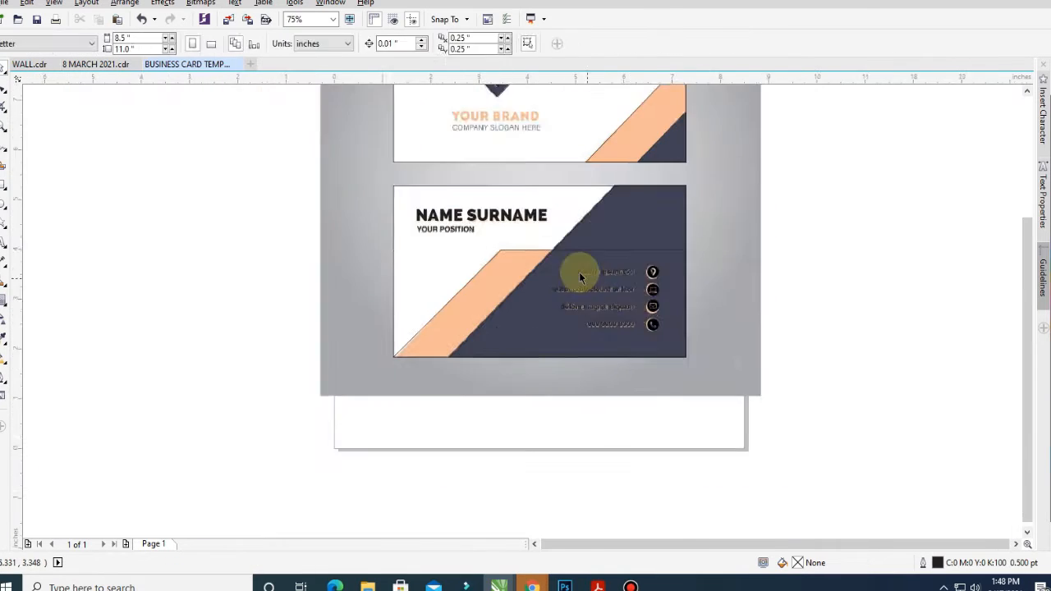
Duplicate NAME SURNAME onto the front card and retype it as 'your brand' in UPPERCASE
{"action": "key", "text": "F4"}
{"action": "left_click_drag", "start_coordinate": [527, 352], "coordinate": [562, 237]}
{"action": "scroll", "coordinate": [492, 207], "scroll_direction": "up", "scroll_amount": 1}
{"action": "key", "text": "F8"}
{"action": "key", "text": "ctrl+a"}
{"action": "type", "text": "your brand"}
{"action": "key", "text": "ctrl+a"}
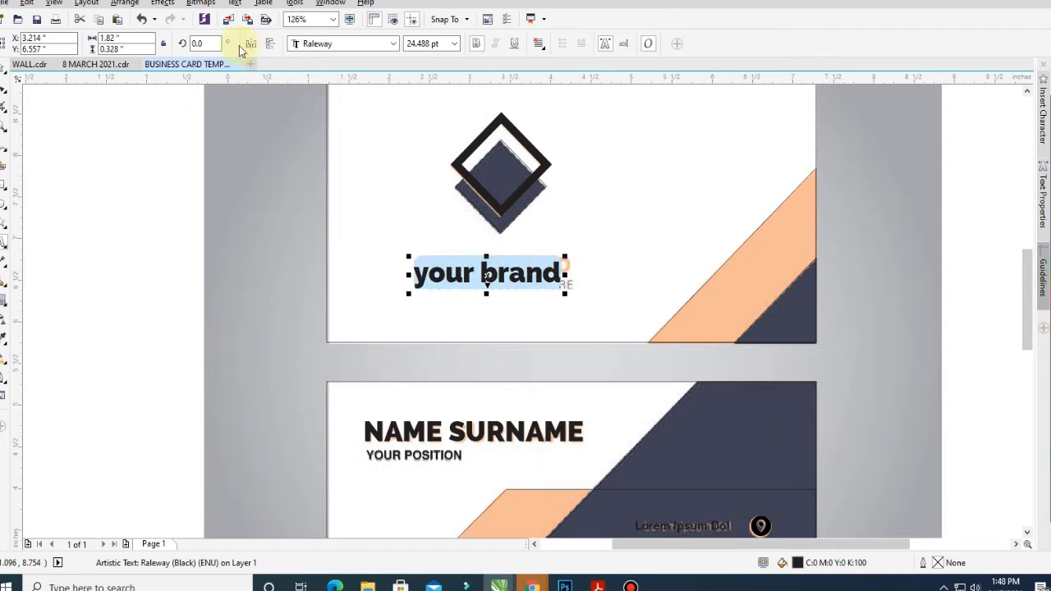
{"action": "left_click", "coordinate": [235, 2]}
{"action": "left_click", "coordinate": [271, 316]}
{"action": "left_click", "coordinate": [438, 301]}
{"action": "left_click", "coordinate": [462, 329]}
Scale YOUR BRAND down and position it over the old brand line
{"action": "scroll", "coordinate": [419, 279], "scroll_direction": "up", "scroll_amount": 3}
{"action": "left_click_drag", "start_coordinate": [420, 281], "coordinate": [443, 258]}
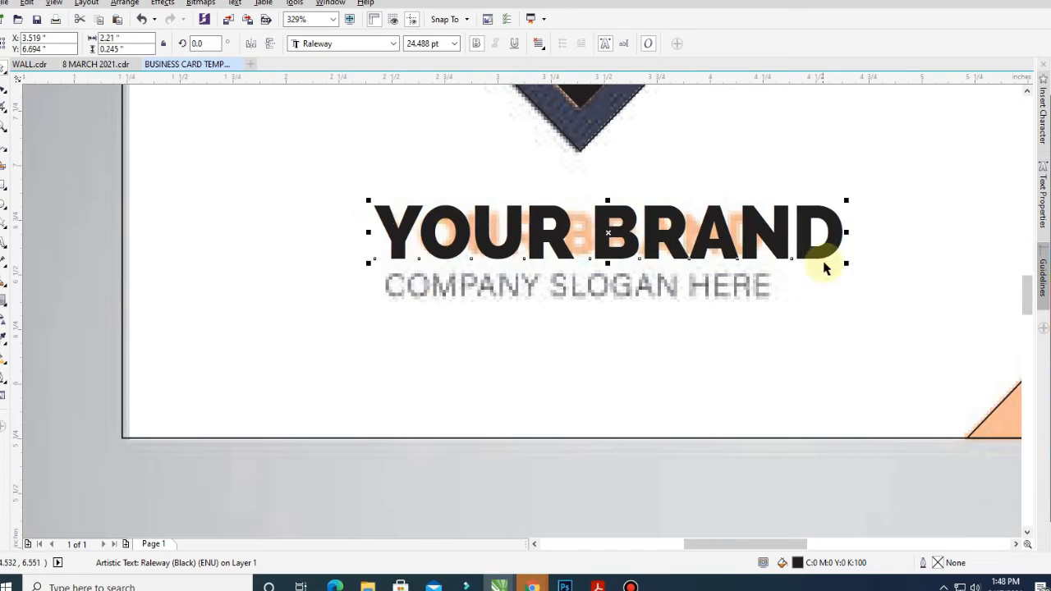
{"action": "left_click_drag", "start_coordinate": [847, 261], "coordinate": [745, 254]}
{"action": "left_click_drag", "start_coordinate": [574, 235], "coordinate": [584, 244]}
{"action": "scroll", "coordinate": [585, 245], "scroll_direction": "down", "scroll_amount": 3}
Copy YOUR POSITION to the front card and retype it as the company slogan in UPPERCASE
{"action": "left_click_drag", "start_coordinate": [509, 471], "coordinate": [614, 328]}
{"action": "key", "text": "F8"}
{"action": "key", "text": "ctrl+a"}
{"action": "type", "text": "company so"}
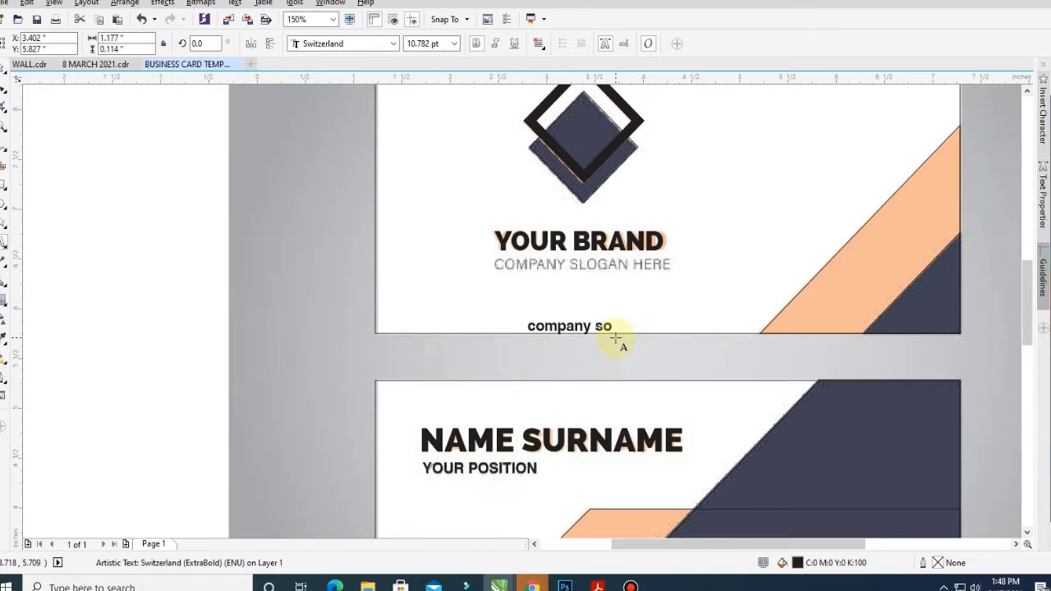
{"action": "key", "text": "ctrl+a"}
{"action": "left_click", "coordinate": [235, 3]}
{"action": "left_click", "coordinate": [275, 332]}
{"action": "left_click", "coordinate": [439, 300]}
{"action": "left_click", "coordinate": [463, 329]}
Place the slogan over the old one and move the reference design to the template's right
{"action": "scroll", "coordinate": [610, 312], "scroll_direction": "up", "scroll_amount": 2}
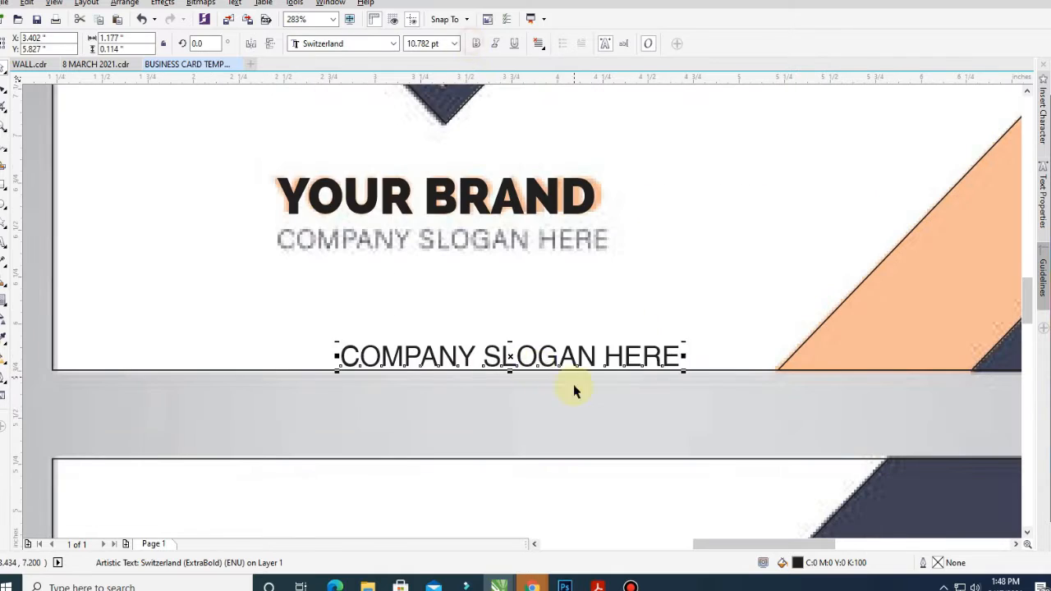
{"action": "left_click_drag", "start_coordinate": [573, 384], "coordinate": [450, 250]}
{"action": "key", "text": "F2"}
{"action": "scroll", "coordinate": [556, 333], "scroll_direction": "down", "scroll_amount": 5}
{"action": "left_click_drag", "start_coordinate": [328, 140], "coordinate": [626, 140]}
{"action": "key", "text": "F2"}
{"action": "left_click_drag", "start_coordinate": [235, 106], "coordinate": [843, 400]}
Sample the reference diamond's peach colour for the template diamond's outer square
{"action": "left_click", "coordinate": [293, 181]}
{"action": "left_click", "coordinate": [22, 301]}
{"action": "left_click", "coordinate": [788, 187]}
Colour the diamond outline, front triangle, YOUR BRAND, back lower shape, contacts and NAME SURNAME peach
{"action": "left_click", "coordinate": [288, 170]}
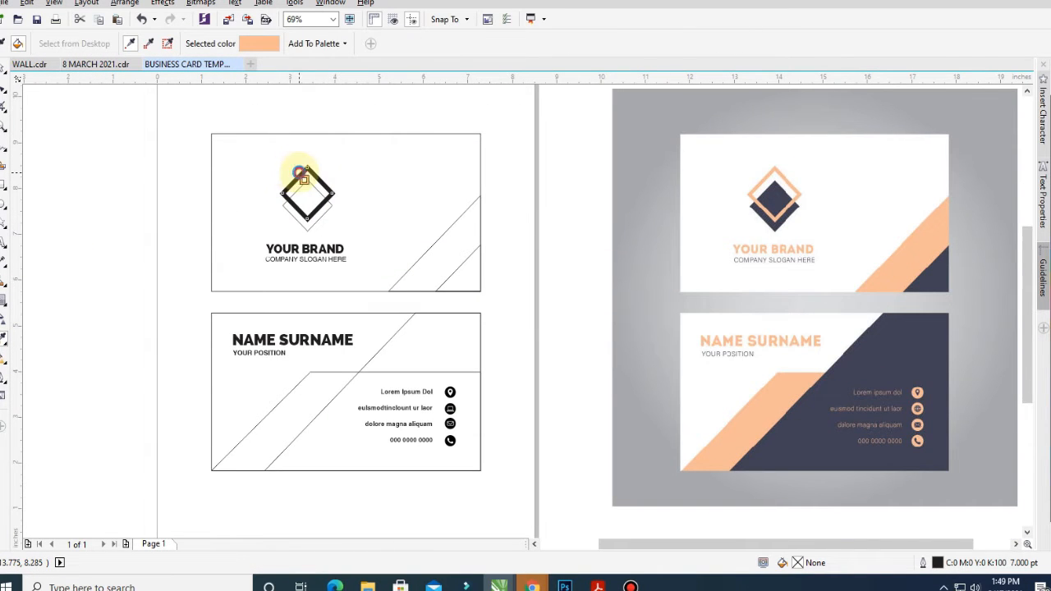
{"action": "key", "text": "space"}
{"action": "key", "text": "space"}
{"action": "left_click", "coordinate": [431, 256]}
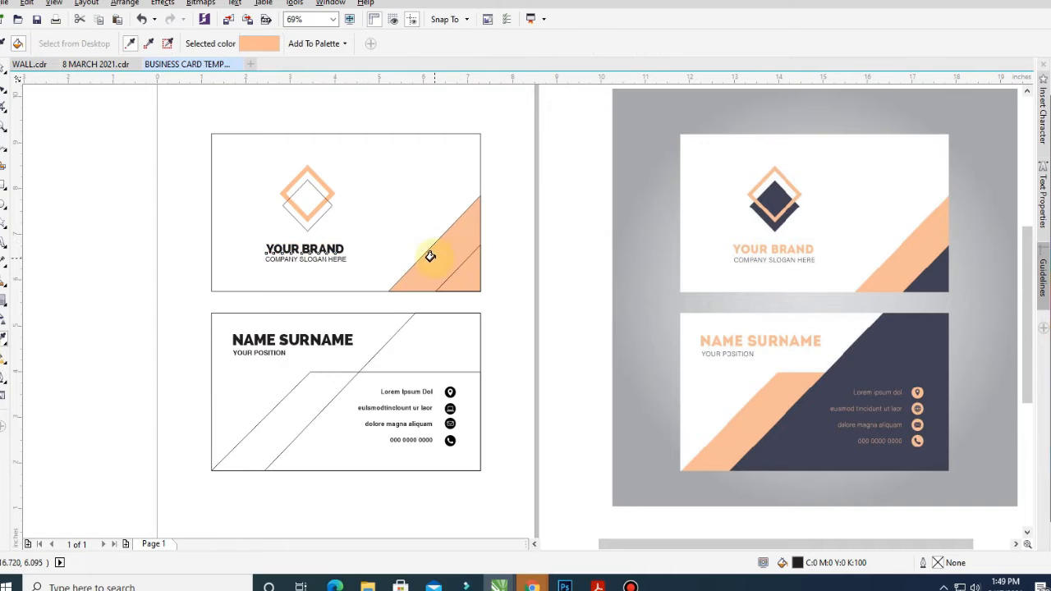
{"action": "left_click", "coordinate": [304, 248]}
{"action": "left_click", "coordinate": [468, 411]}
{"action": "left_click", "coordinate": [398, 408]}
{"action": "left_click", "coordinate": [292, 339]}
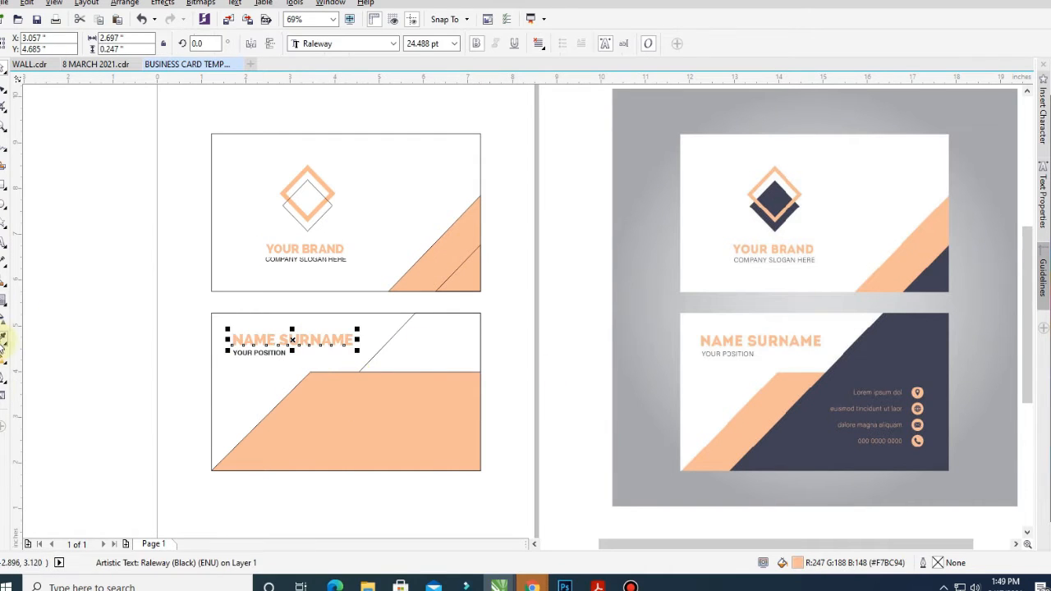
Fill the corner triangle, inner diamond, back-card panels and YOUR POSITION with the reference's dark colour
{"action": "left_click", "coordinate": [4, 345]}
{"action": "left_click", "coordinate": [932, 279]}
{"action": "left_click", "coordinate": [475, 279]}
{"action": "left_click", "coordinate": [294, 193]}
{"action": "left_click", "coordinate": [434, 365]}
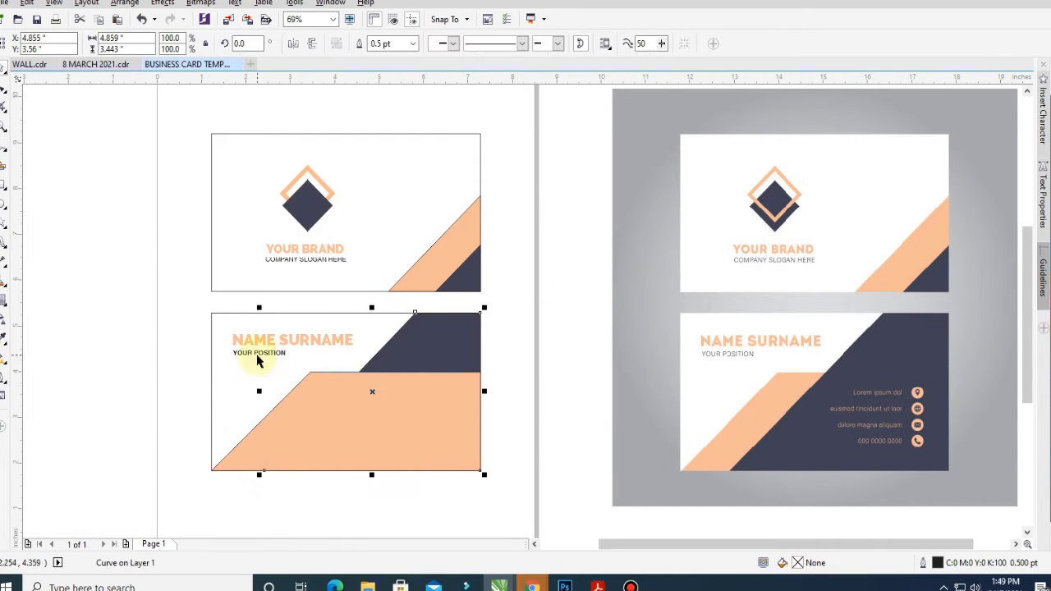
{"action": "left_click", "coordinate": [257, 355]}
{"action": "left_click", "coordinate": [324, 262]}
Select the contact lines and icons and nudge the mail icon into line
{"action": "left_click", "coordinate": [369, 394]}
{"action": "left_click", "coordinate": [382, 314], "text": "shift"}
{"action": "key", "text": "shift+Page_Down"}
{"action": "left_click_drag", "start_coordinate": [509, 366], "coordinate": [348, 481]}
{"action": "scroll", "coordinate": [410, 464], "scroll_direction": "up", "scroll_amount": 4}
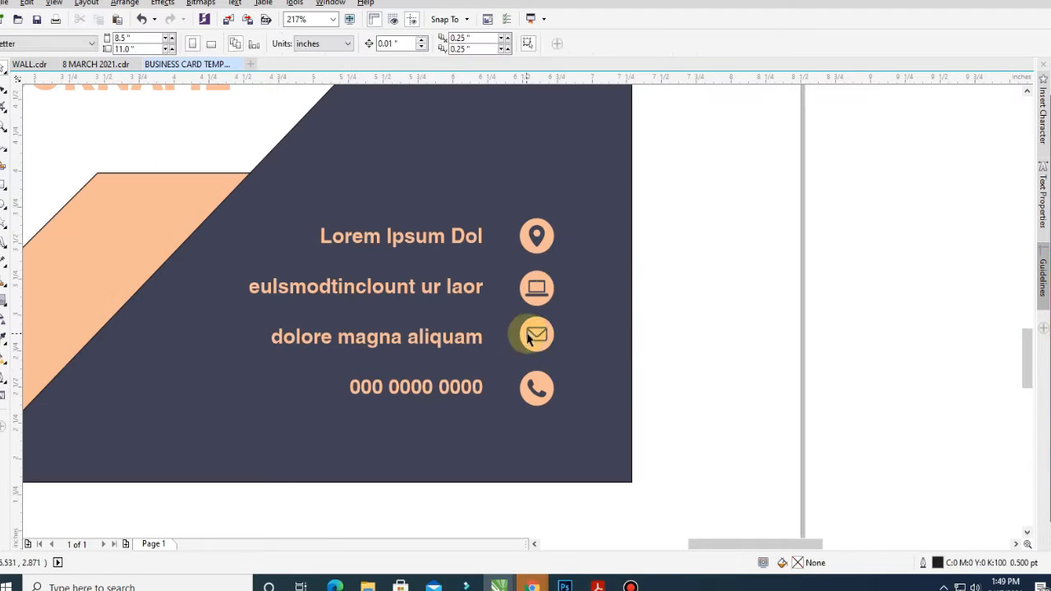
{"action": "left_click", "coordinate": [527, 335]}
{"action": "key", "text": "Down"}
{"action": "key", "text": "Down"}
Zoom out to view both recreated cards beside the reference and select the front card's objects
{"action": "left_click", "coordinate": [542, 292]}
{"action": "left_click", "coordinate": [763, 203]}
{"action": "scroll", "coordinate": [544, 319], "scroll_direction": "down", "scroll_amount": 5}
{"action": "key", "text": "F4"}
{"action": "left_click_drag", "start_coordinate": [497, 236], "coordinate": [355, 335]}
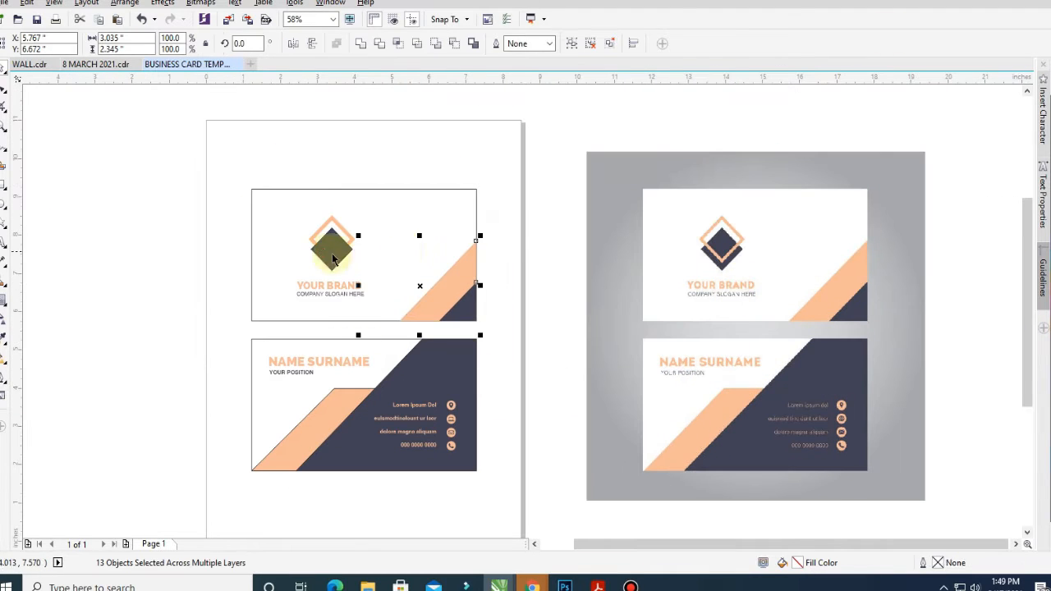
Switch the front card's peach triangle fill to the CMYK colour model
{"action": "left_click", "coordinate": [352, 399]}
{"action": "left_click", "coordinate": [455, 295]}
{"action": "key", "text": "shift+F11"}
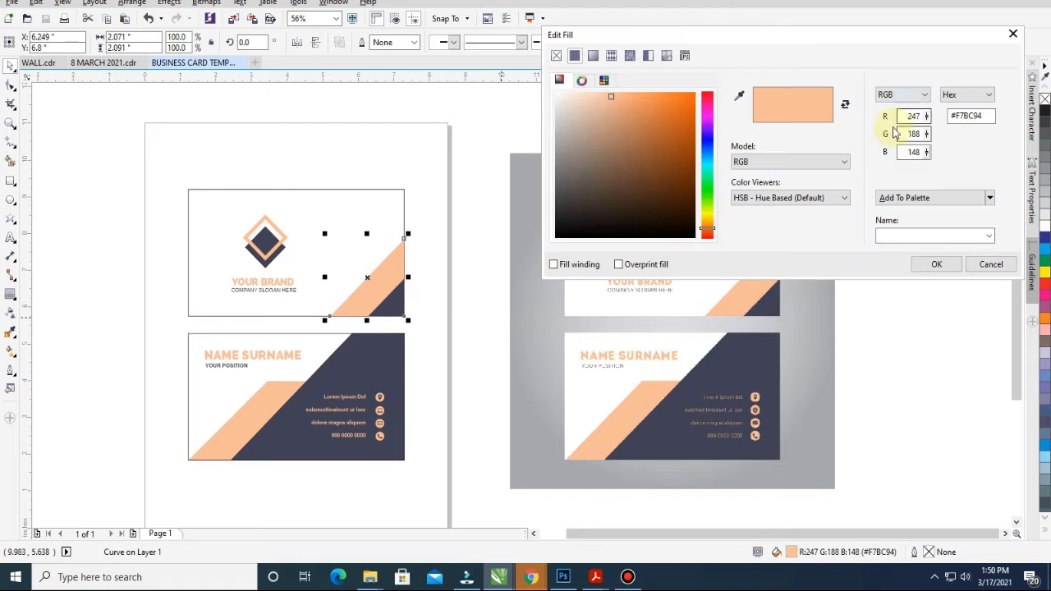
{"action": "left_click", "coordinate": [895, 133]}
{"action": "key", "text": "Return"}
Redefine the logo diamond's outline colour in CMYK values
{"action": "left_click", "coordinate": [284, 383]}
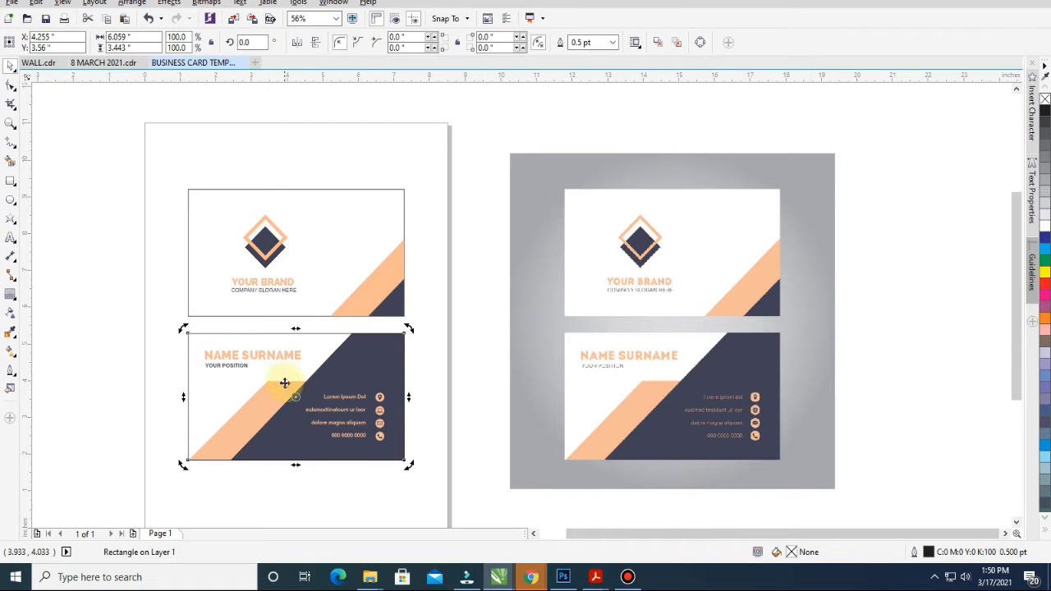
{"action": "left_click", "coordinate": [275, 228]}
{"action": "key", "text": "shift+F12"}
{"action": "left_click", "coordinate": [785, 157]}
{"action": "left_click", "coordinate": [712, 167]}
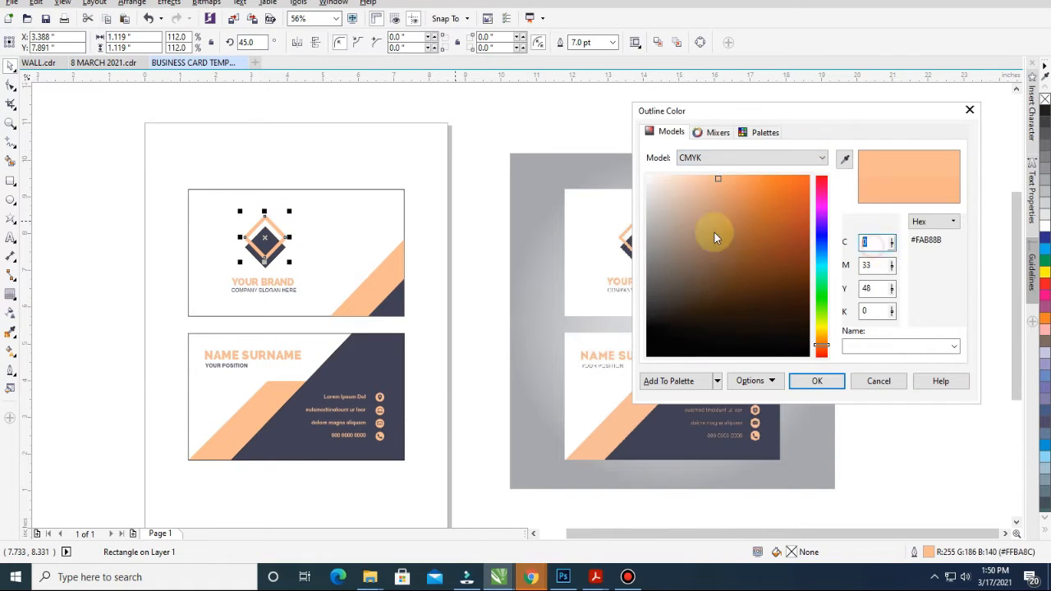
{"action": "type", "text": "0"}
{"action": "key", "text": "Tab"}
{"action": "key", "text": "Return"}
{"action": "left_click", "coordinate": [396, 304]}
Try darker and purple CMYK shades for the dark corner triangle, then cancel without applying
{"action": "double_click", "coordinate": [792, 551]}
{"action": "left_click", "coordinate": [914, 96]}
{"action": "left_click", "coordinate": [894, 107]}
{"action": "double_click", "coordinate": [917, 116]}
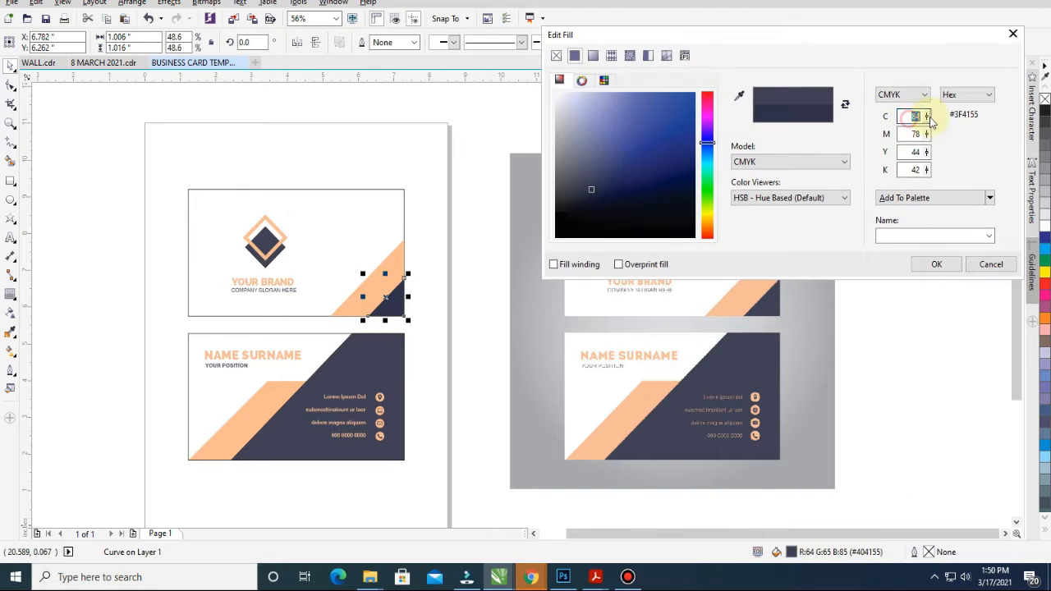
{"action": "type", "text": "90"}
{"action": "key", "text": "Tab"}
{"action": "type", "text": "80"}
{"action": "key", "text": "Tab"}
{"action": "left_click", "coordinate": [612, 172]}
{"action": "double_click", "coordinate": [917, 116]}
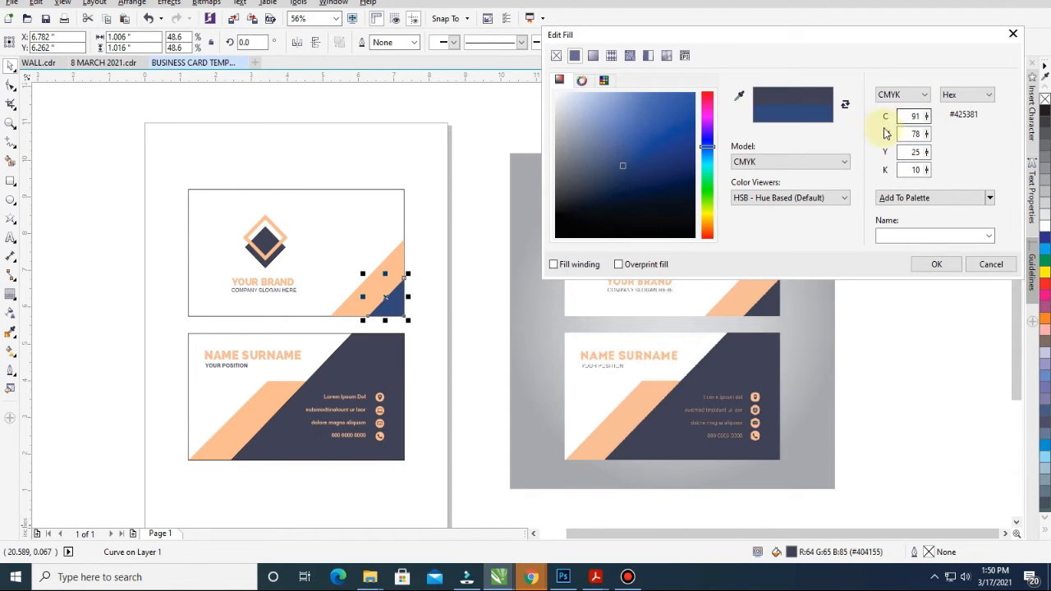
{"action": "type", "text": "0"}
{"action": "left_click", "coordinate": [628, 174]}
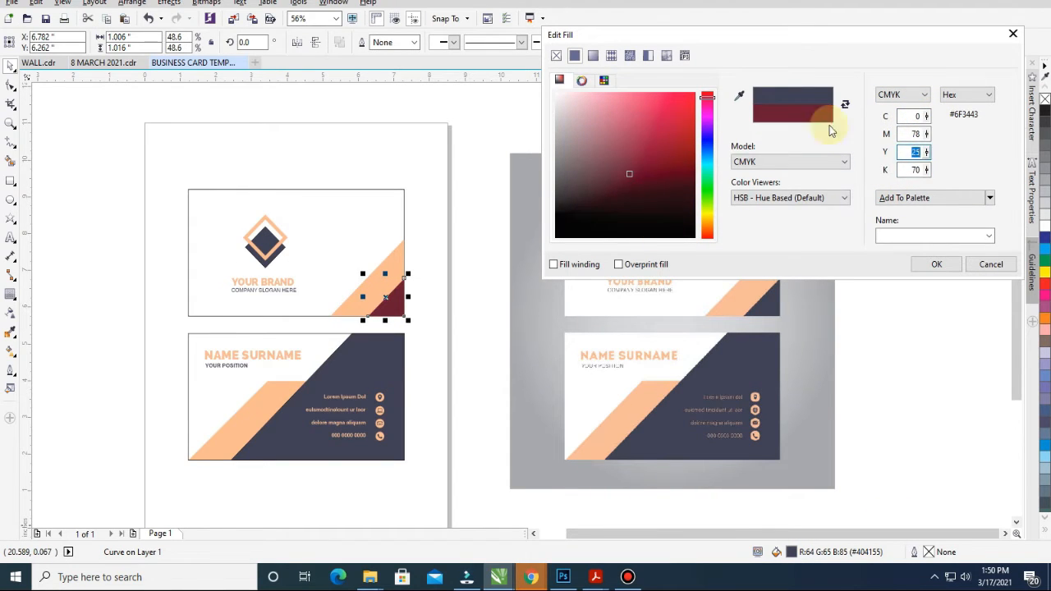
{"action": "left_click_drag", "start_coordinate": [706, 105], "coordinate": [706, 133]}
{"action": "left_click_drag", "start_coordinate": [622, 169], "coordinate": [636, 162]}
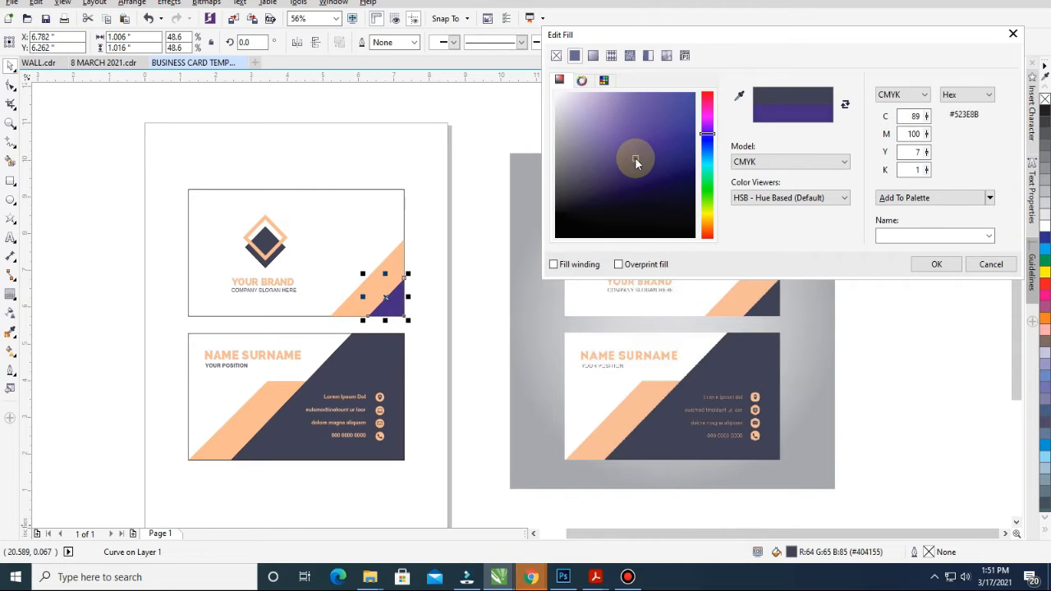
{"action": "key", "text": "Escape"}
Fill the dark corner triangle navy with CMYK 100/100/80/0
{"action": "double_click", "coordinate": [793, 554]}
{"action": "left_click", "coordinate": [768, 162]}
{"action": "left_click", "coordinate": [770, 187]}
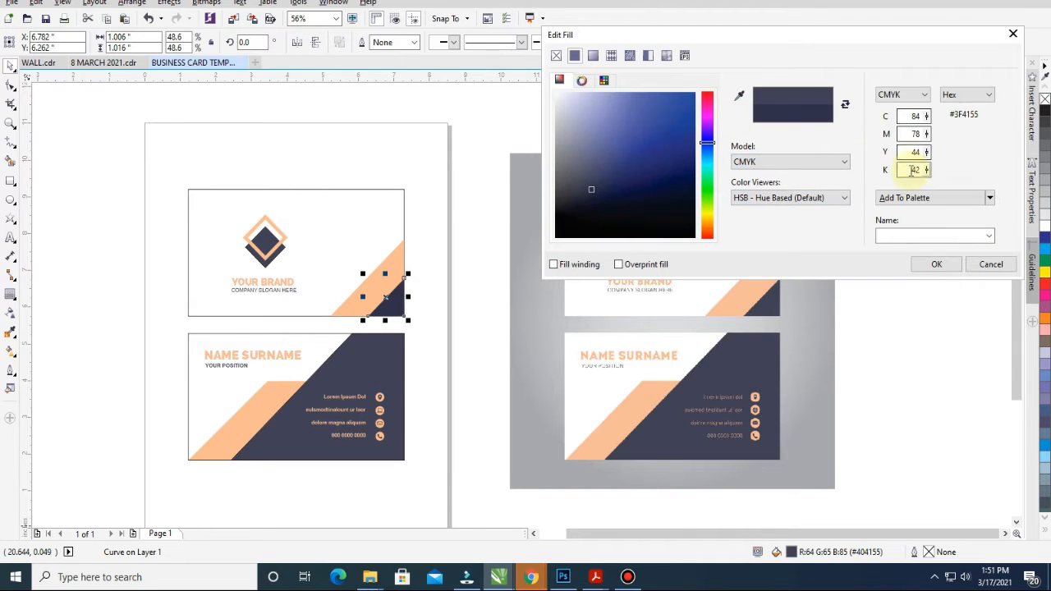
{"action": "double_click", "coordinate": [911, 170]}
{"action": "type", "text": "0"}
{"action": "key", "text": "shift+Tab"}
{"action": "key", "text": "shift+Tab"}
{"action": "key", "text": "shift+Tab"}
{"action": "type", "text": "95"}
{"action": "key", "text": "Tab"}
{"action": "type", "text": "85"}
{"action": "key", "text": "Tab"}
{"action": "type", "text": "60"}
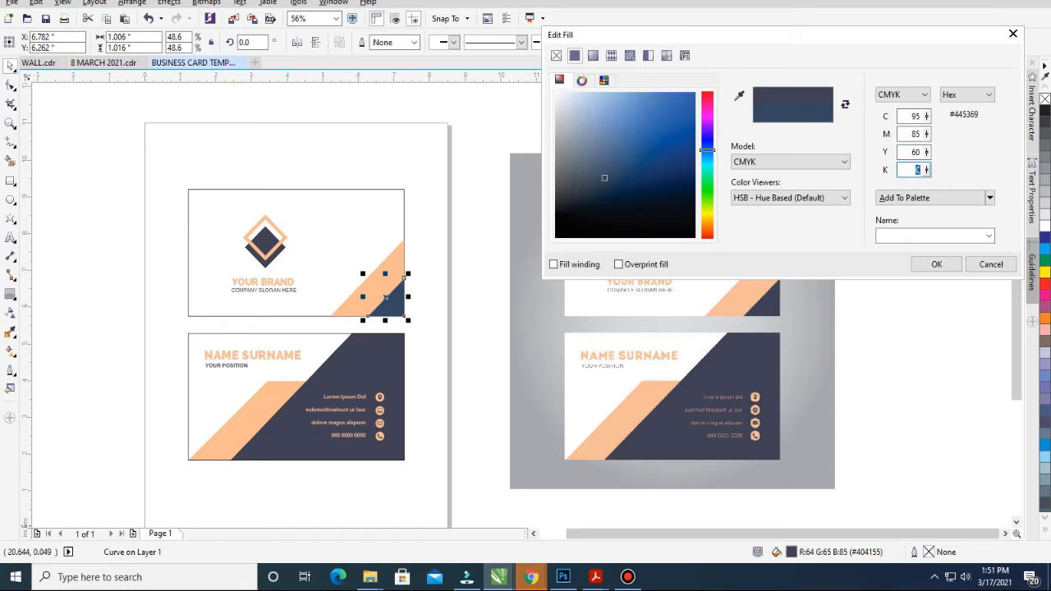
{"action": "type", "text": "100"}
{"action": "key", "text": "Tab"}
{"action": "type", "text": "100"}
{"action": "key", "text": "Tab"}
{"action": "type", "text": "80"}
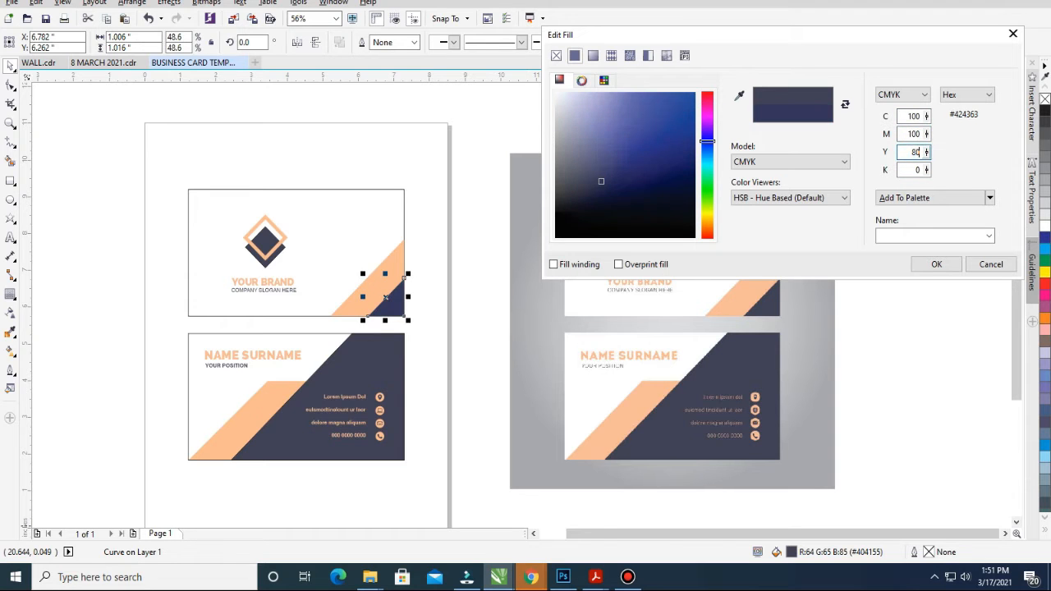
{"action": "key", "text": "Tab"}
{"action": "left_click", "coordinate": [936, 263]}
{"action": "left_click", "coordinate": [266, 373]}
{"action": "left_click", "coordinate": [287, 303]}
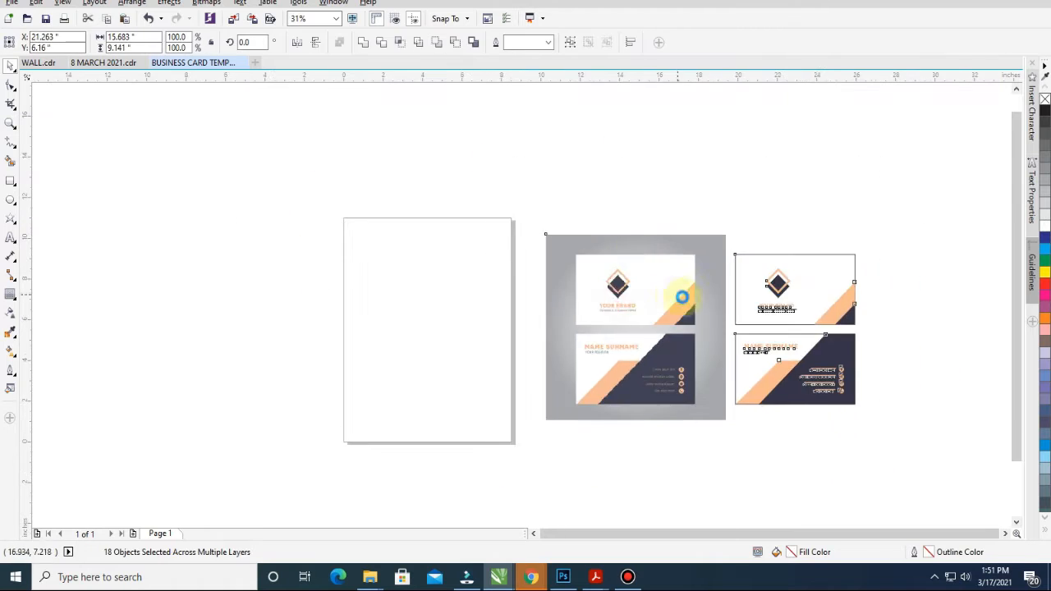
Switch units to millimetres and resize the front card to 88 mm wide, keeping proportions
{"action": "scroll", "coordinate": [364, 357], "scroll_direction": "down", "scroll_amount": 1}
{"action": "left_click", "coordinate": [873, 270]}
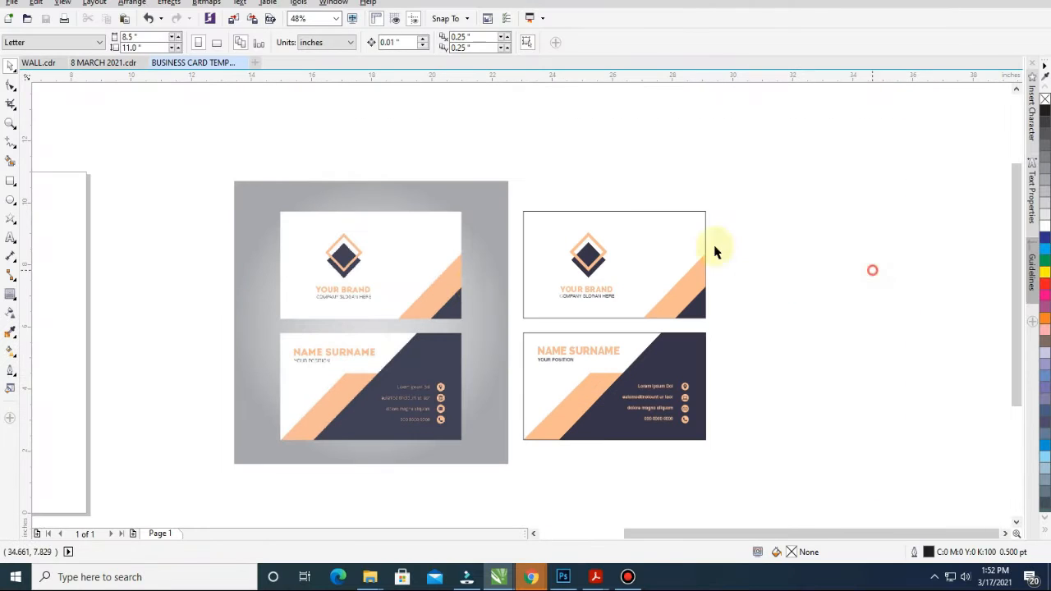
{"action": "left_click_drag", "start_coordinate": [738, 190], "coordinate": [486, 328]}
{"action": "left_click", "coordinate": [681, 472]}
{"action": "left_click", "coordinate": [348, 43]}
{"action": "left_click", "coordinate": [322, 71]}
{"action": "left_click_drag", "start_coordinate": [508, 194], "coordinate": [729, 326]}
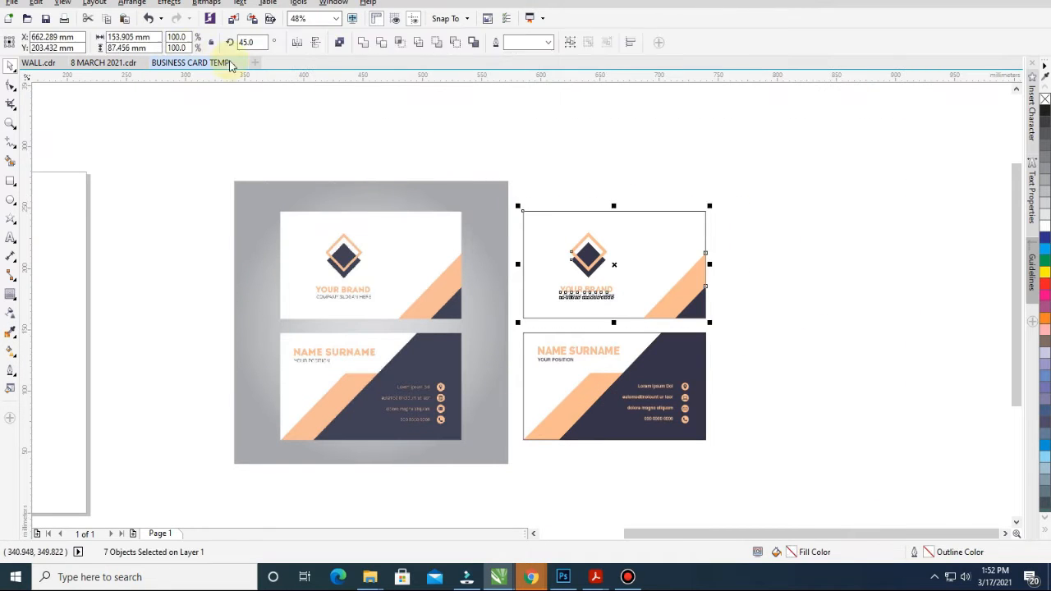
{"action": "left_click", "coordinate": [211, 43]}
{"action": "left_click_drag", "start_coordinate": [154, 38], "coordinate": [26, 16]}
{"action": "type", "text": "88"}
{"action": "key", "text": "Return"}
Resize the back card to 88 mm wide and move it up beneath the front card
{"action": "left_click_drag", "start_coordinate": [735, 329], "coordinate": [504, 472]}
{"action": "left_click_drag", "start_coordinate": [154, 38], "coordinate": [105, 37]}
{"action": "type", "text": "88"}
{"action": "key", "text": "Return"}
{"action": "left_click_drag", "start_coordinate": [715, 338], "coordinate": [546, 424]}
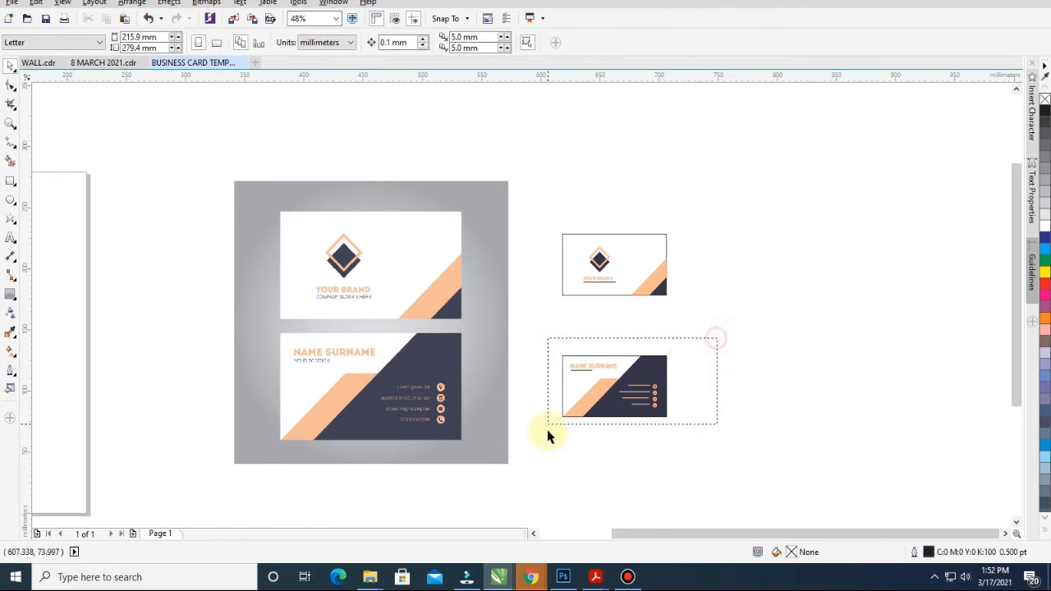
{"action": "left_click_drag", "start_coordinate": [613, 387], "coordinate": [613, 329]}
Delete the reference image, set the page to landscape and move the cards onto it
{"action": "left_click", "coordinate": [283, 269]}
{"action": "key", "text": "Delete"}
{"action": "scroll", "coordinate": [375, 276], "scroll_direction": "down", "scroll_amount": 1}
{"action": "left_click_drag", "start_coordinate": [494, 300], "coordinate": [138, 326]}
{"action": "left_click", "coordinate": [193, 43]}
{"action": "left_click_drag", "start_coordinate": [110, 115], "coordinate": [865, 512]}
Check the YOUR BRAND, YOUR POSITION and contact text objects, then select both cards
{"action": "left_click", "coordinate": [238, 233]}
{"action": "key", "text": "Tab"}
{"action": "key", "text": "Tab"}
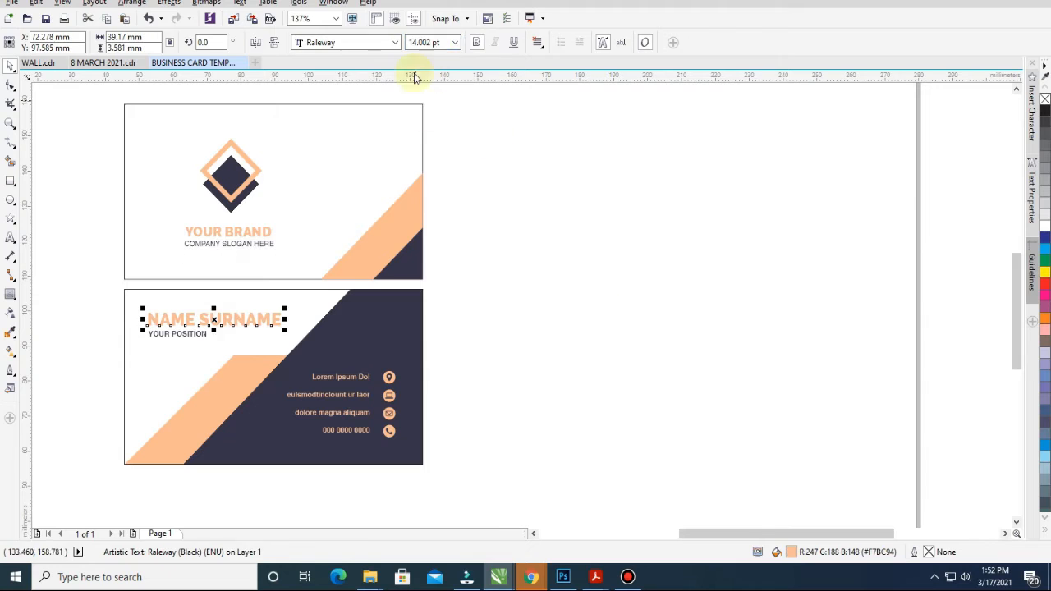
{"action": "key", "text": "Tab"}
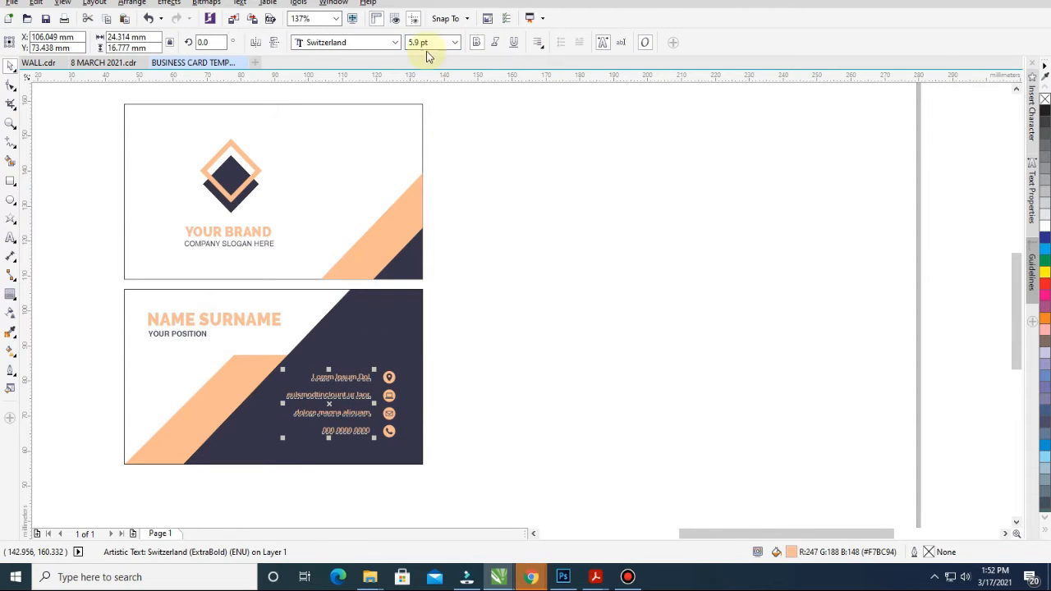
{"action": "key", "text": "Escape"}
{"action": "left_click", "coordinate": [357, 380]}
{"action": "scroll", "coordinate": [535, 239], "scroll_direction": "down", "scroll_amount": 3}
{"action": "left_click_drag", "start_coordinate": [254, 140], "coordinate": [501, 361]}
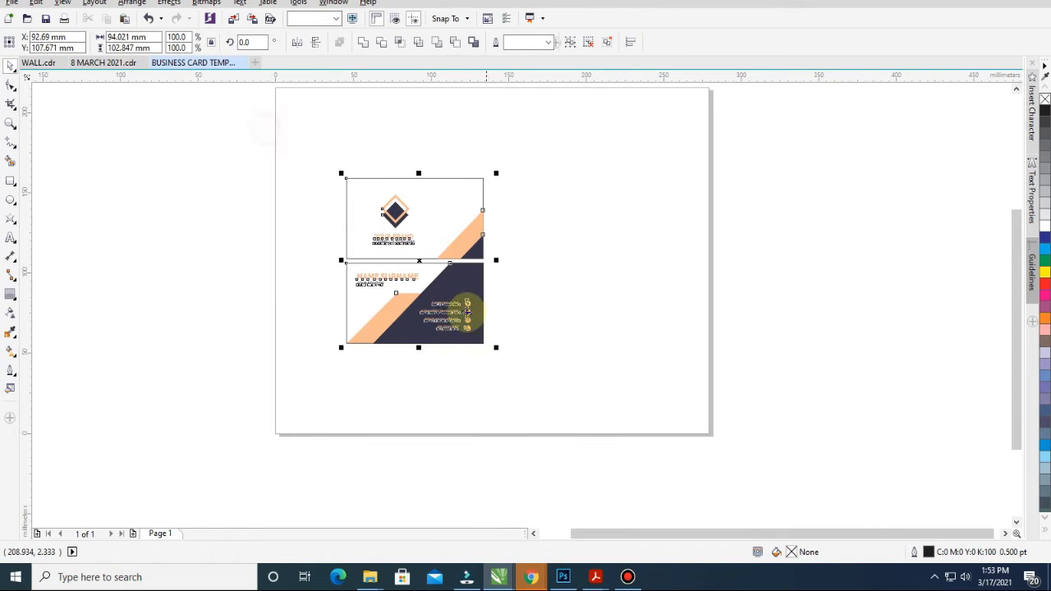
Drop a copy of both cards to the right and zoom in on the two pairs
{"action": "left_click_drag", "start_coordinate": [453, 300], "coordinate": [596, 300]}
{"action": "right_click", "coordinate": [595, 300]}
{"action": "key", "text": "z"}
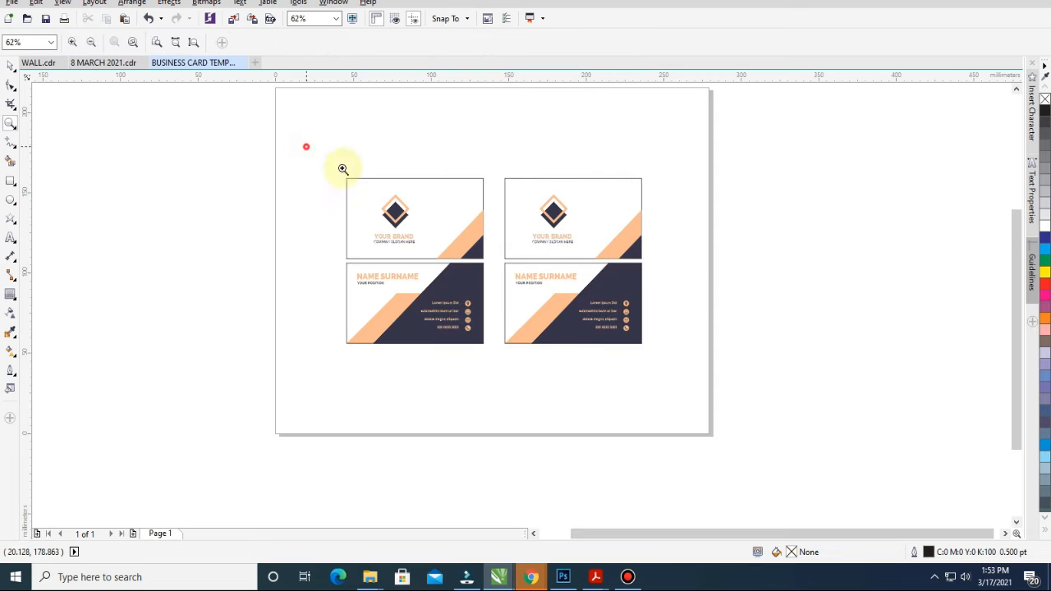
{"action": "scroll", "coordinate": [614, 231], "scroll_direction": "up", "scroll_amount": 3}
{"action": "left_click_drag", "start_coordinate": [345, 110], "coordinate": [792, 468]}
{"action": "key", "text": "space"}
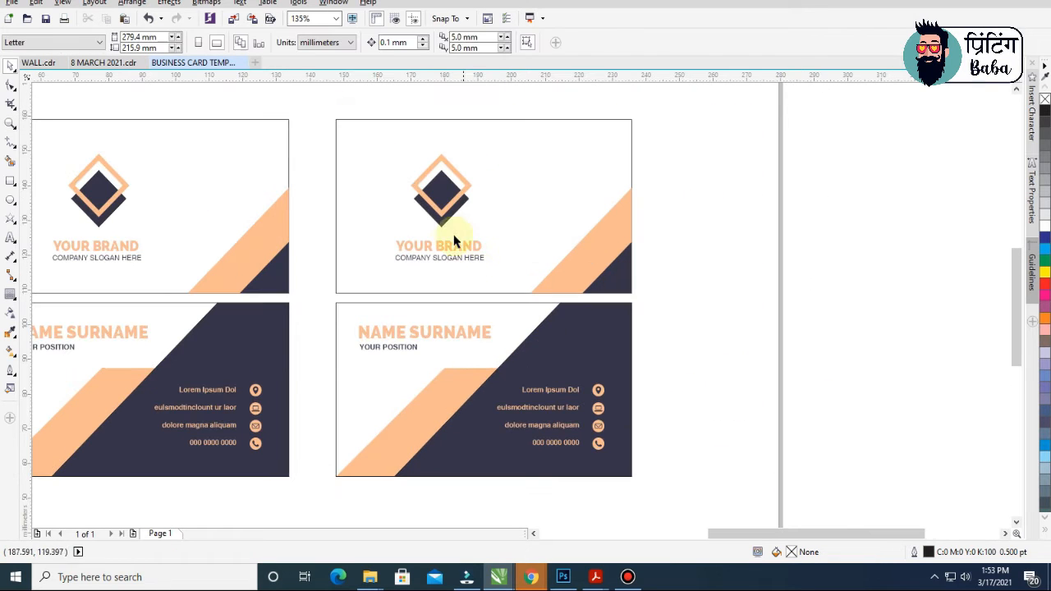
Retype the copied front's brand name as PRINTING BABA
{"action": "double_click", "coordinate": [448, 247]}
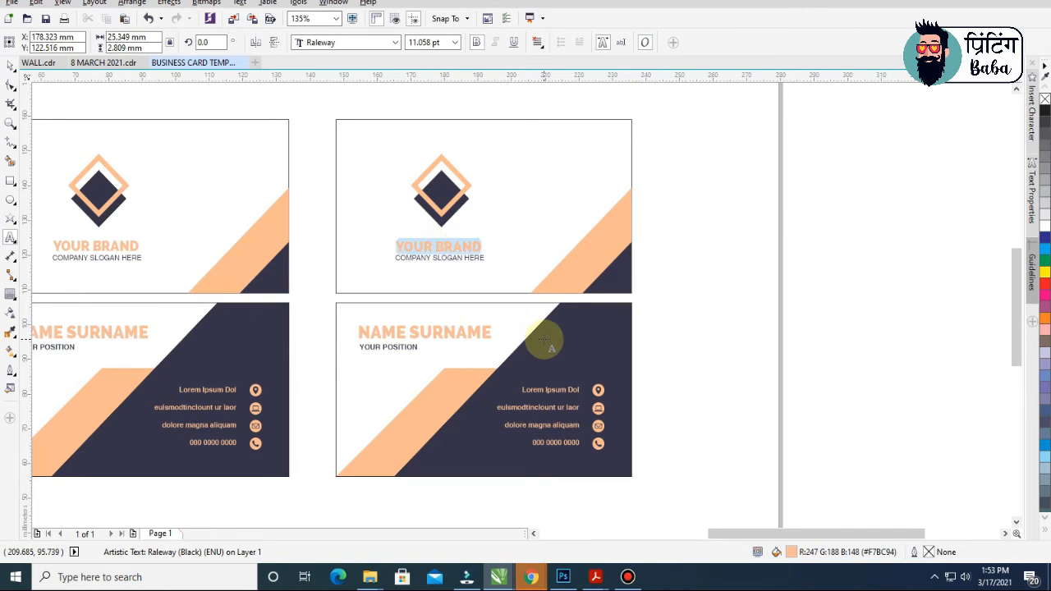
{"action": "type", "text": "PRINTING BABA"}
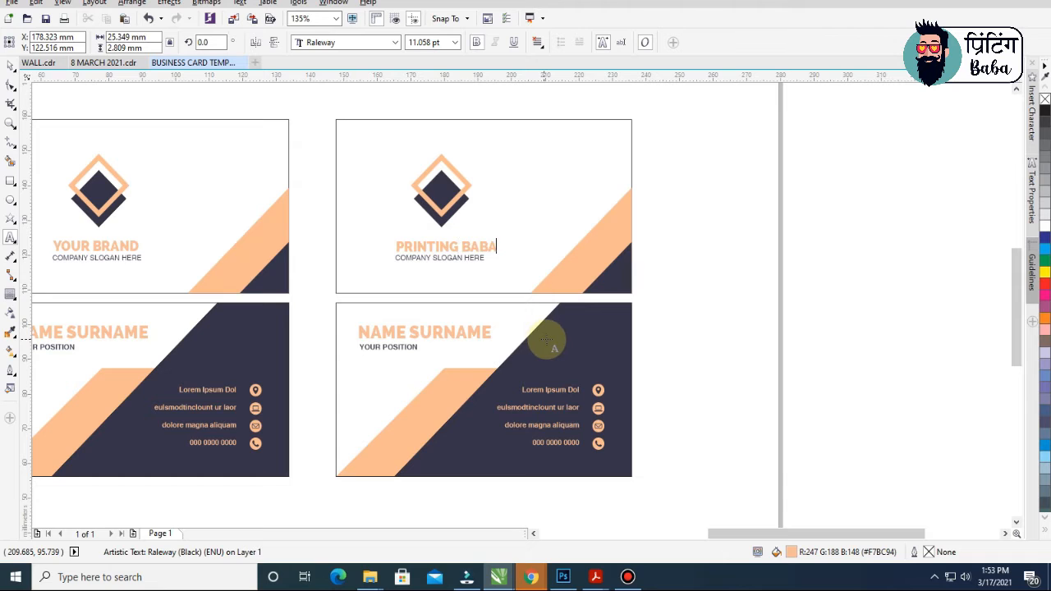
{"action": "key", "text": "ctrl+space"}
{"action": "scroll", "coordinate": [417, 185], "scroll_direction": "up", "scroll_amount": 2}
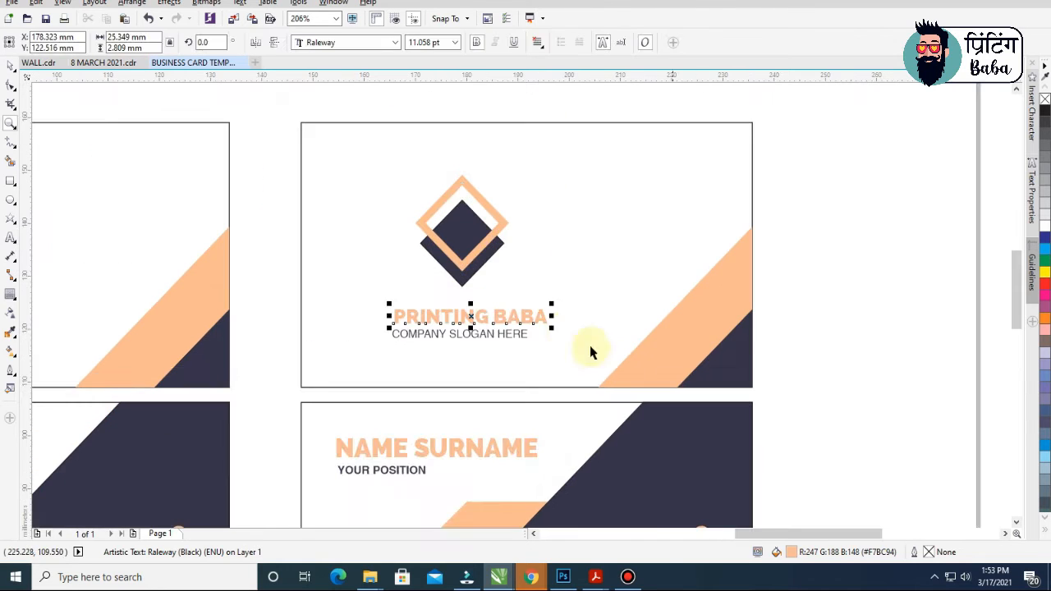
Change the copied front's slogan to LEARN ABOUT PRINTING & GRAPHICS
{"action": "double_click", "coordinate": [473, 338]}
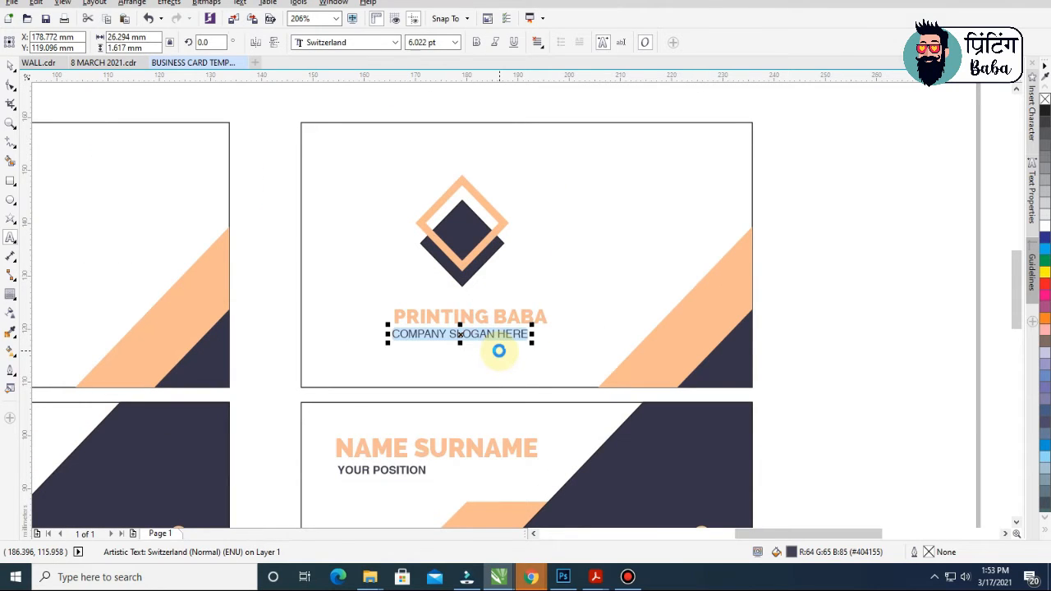
{"action": "type", "text": "LEAE"}
{"action": "key", "text": "BackSpace"}
{"action": "key", "text": "BackSpace"}
{"action": "type", "text": "ARN ABOUT PRINTING & GRAPHICS"}
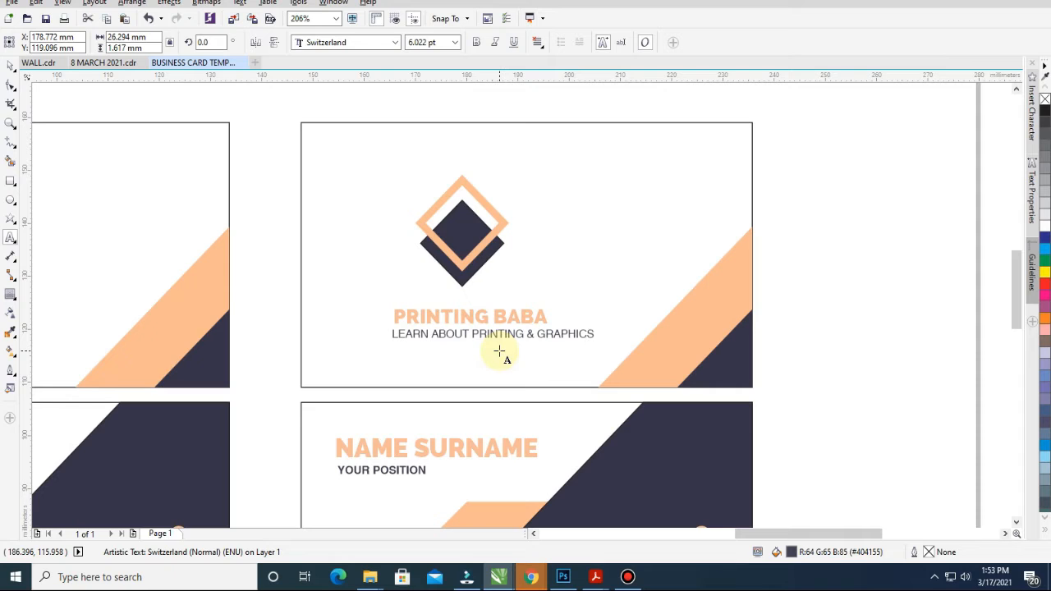
{"action": "key", "text": "ctrl+space"}
{"action": "scroll", "coordinate": [488, 332], "scroll_direction": "down", "scroll_amount": 2}
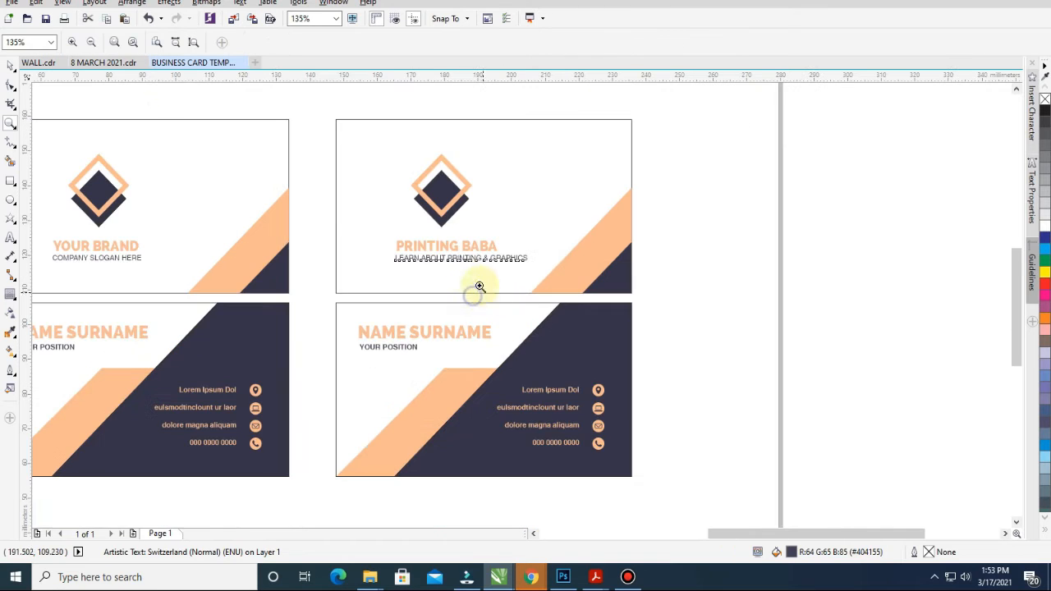
{"action": "left_click", "coordinate": [451, 256], "text": "shift"}
{"action": "left_click", "coordinate": [760, 343]}
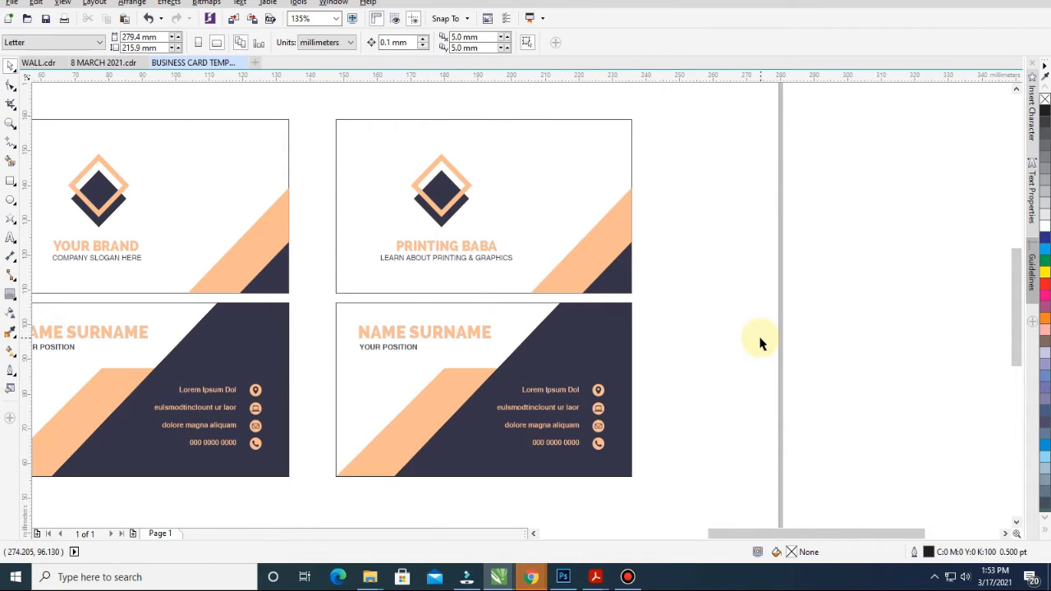
Zoom in on the copied pair and replace NAME SURNAME on the back with PRINTING BABA
{"action": "key", "text": "z"}
{"action": "left_click_drag", "start_coordinate": [227, 138], "coordinate": [624, 445]}
{"action": "key", "text": "space"}
{"action": "double_click", "coordinate": [469, 317]}
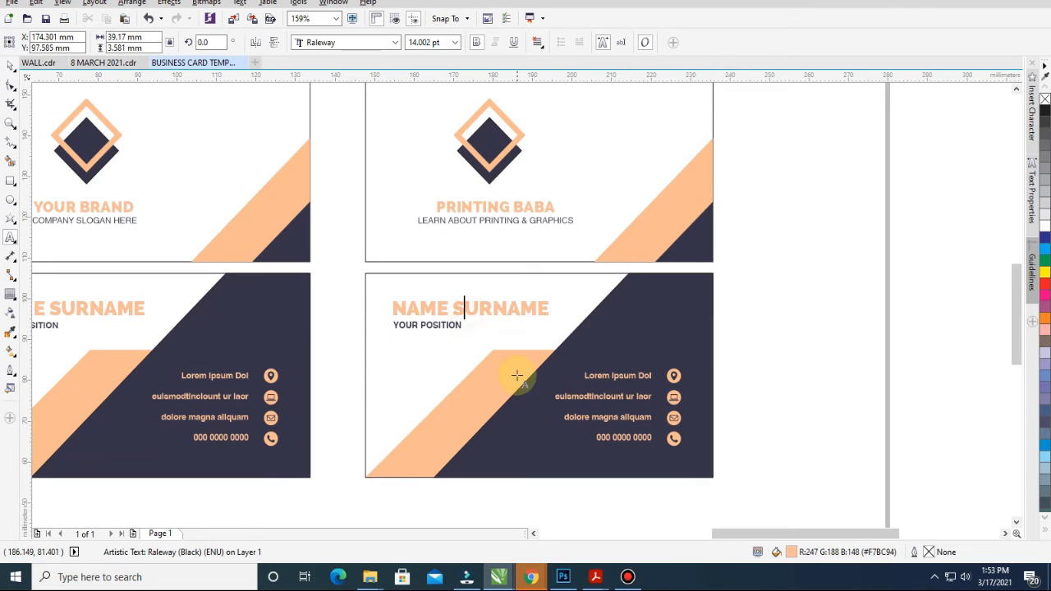
{"action": "key", "text": "ctrl+a"}
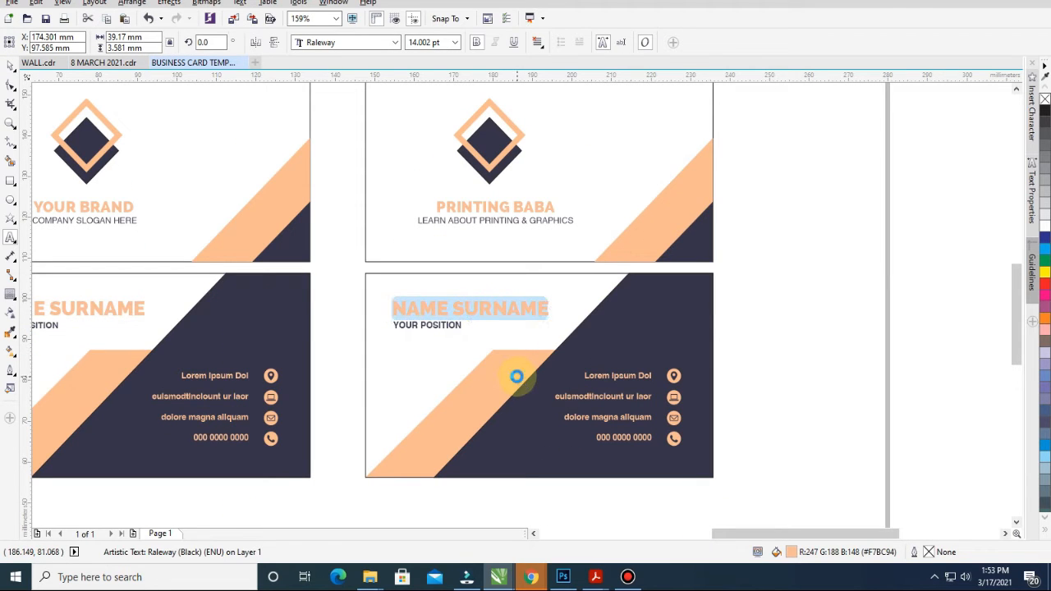
{"action": "type", "text": "pRI"}
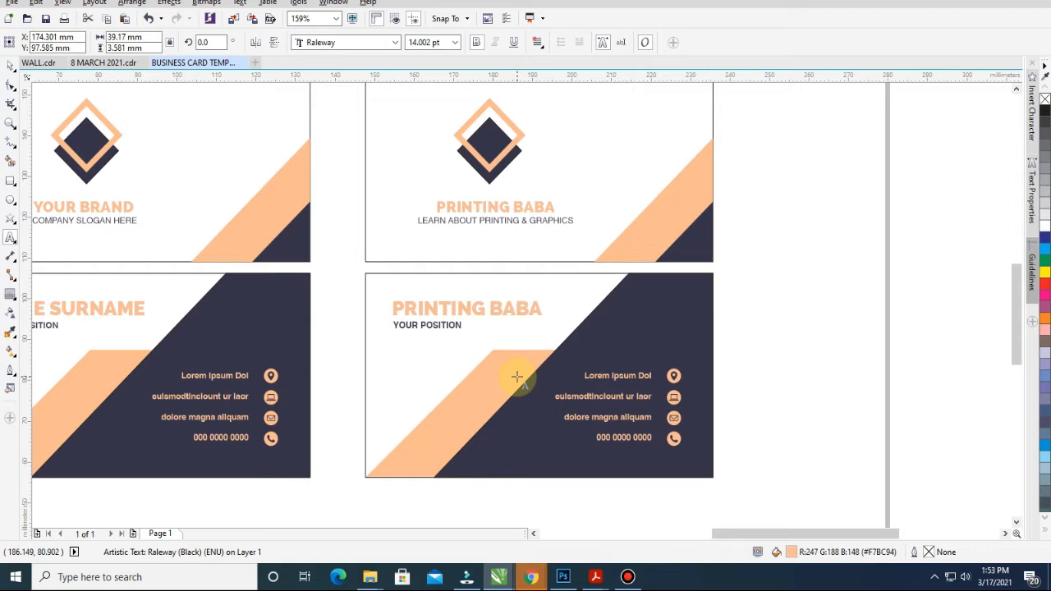
{"action": "key", "text": "ctrl+space"}
{"action": "left_click", "coordinate": [769, 323]}
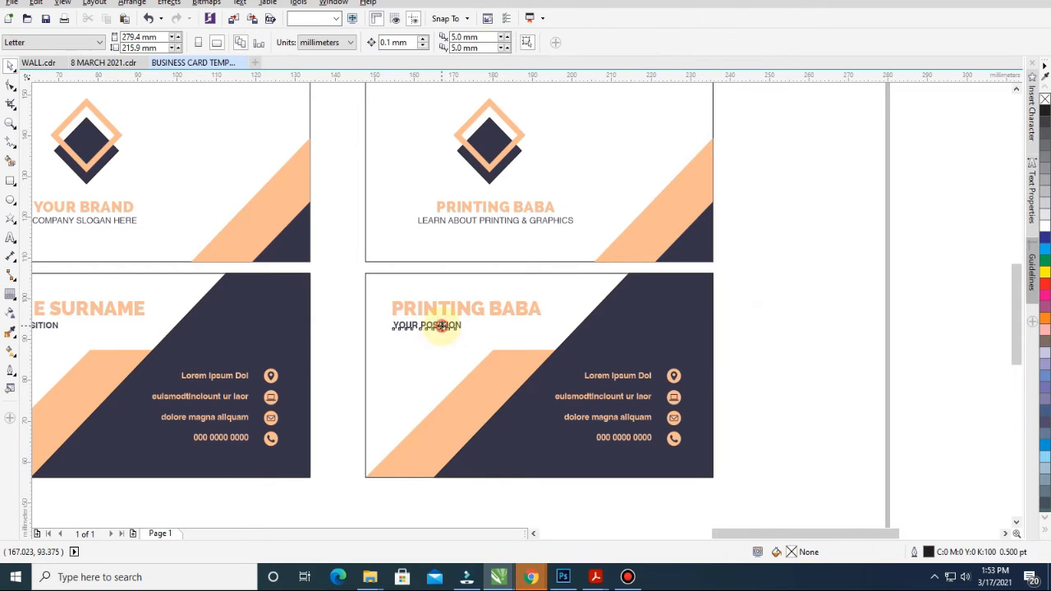
Replace YOUR POSITION with CREATIVE HEAD and zoom in on the second back card
{"action": "double_click", "coordinate": [442, 326]}
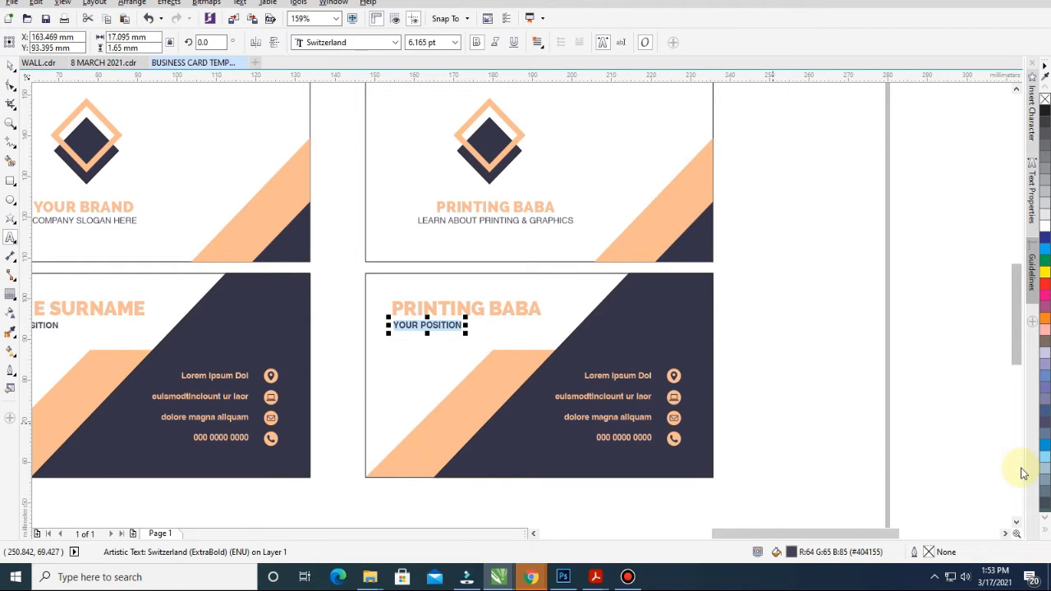
{"action": "type", "text": "c"}
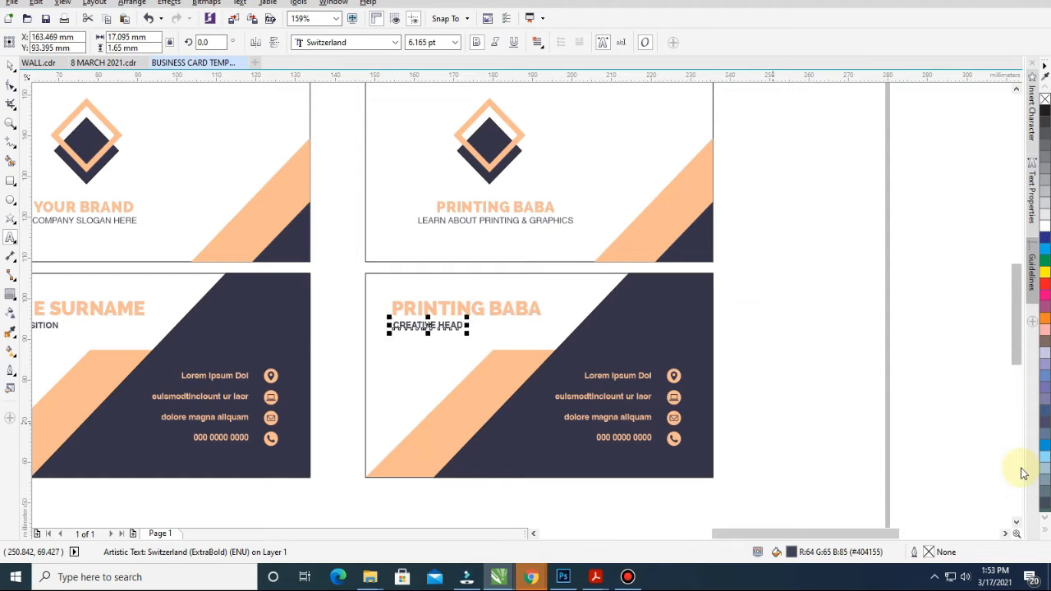
{"action": "key", "text": "ctrl+space"}
{"action": "left_click", "coordinate": [802, 377]}
{"action": "key", "text": "F2"}
{"action": "mouse_move", "coordinate": [266, 202]}
{"action": "left_mouse_down"}
{"action": "mouse_move", "coordinate": [846, 510]}
{"action": "mouse_move", "coordinate": [876, 551]}
{"action": "left_mouse_up"}
{"action": "double_click", "coordinate": [607, 309]}
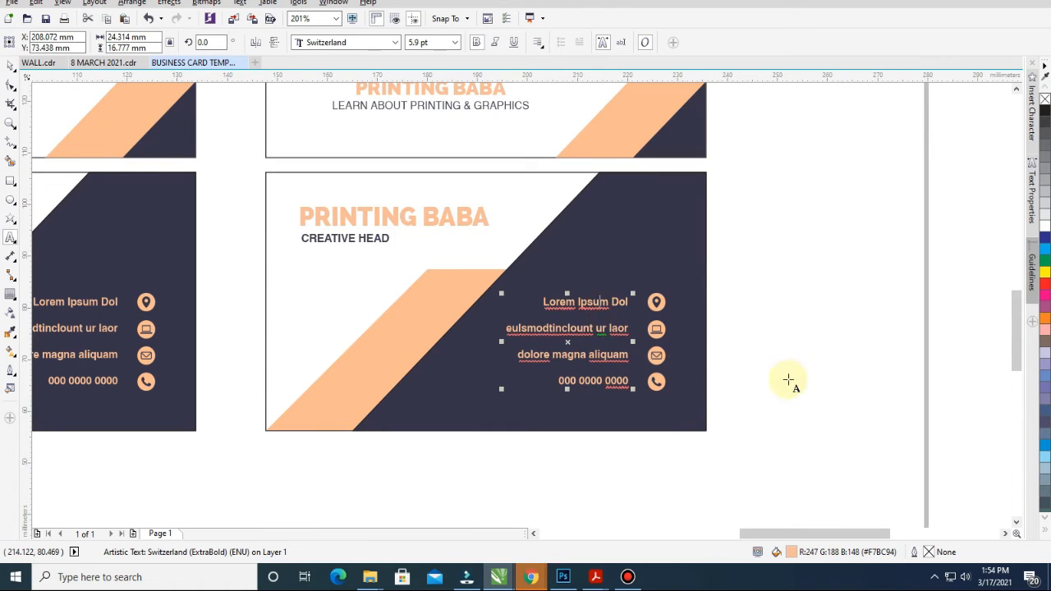
{"action": "key", "text": "shift+Home"}
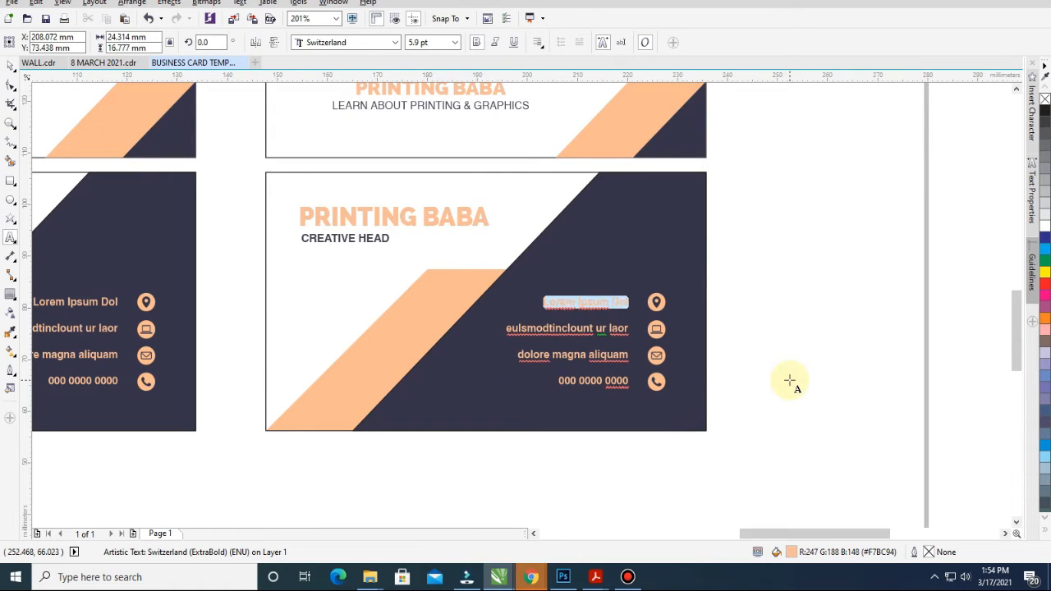
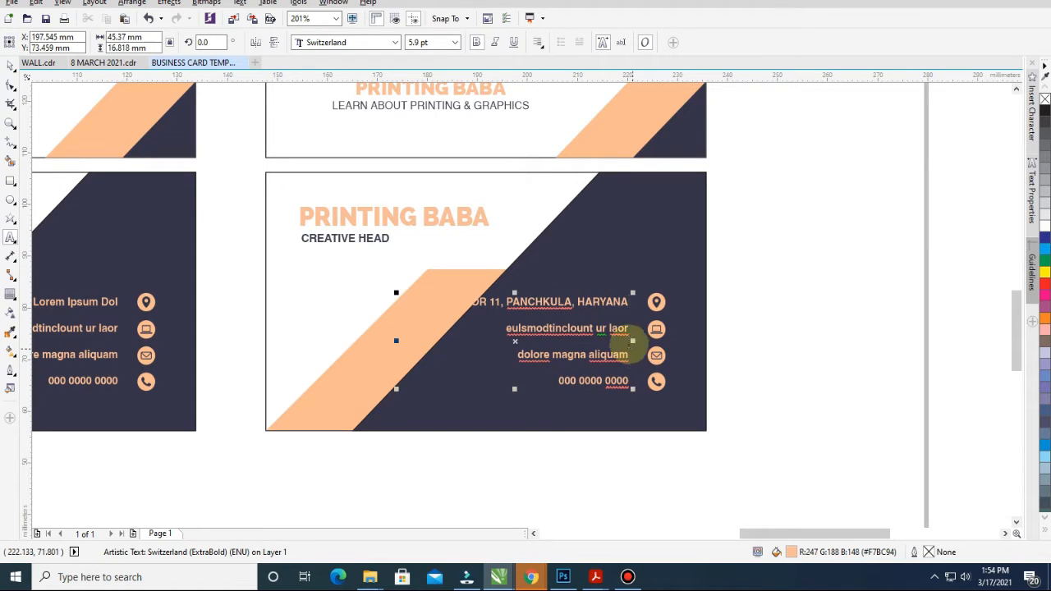
{"action": "left_click", "coordinate": [610, 329]}
{"action": "triple_click", "coordinate": [614, 339]}
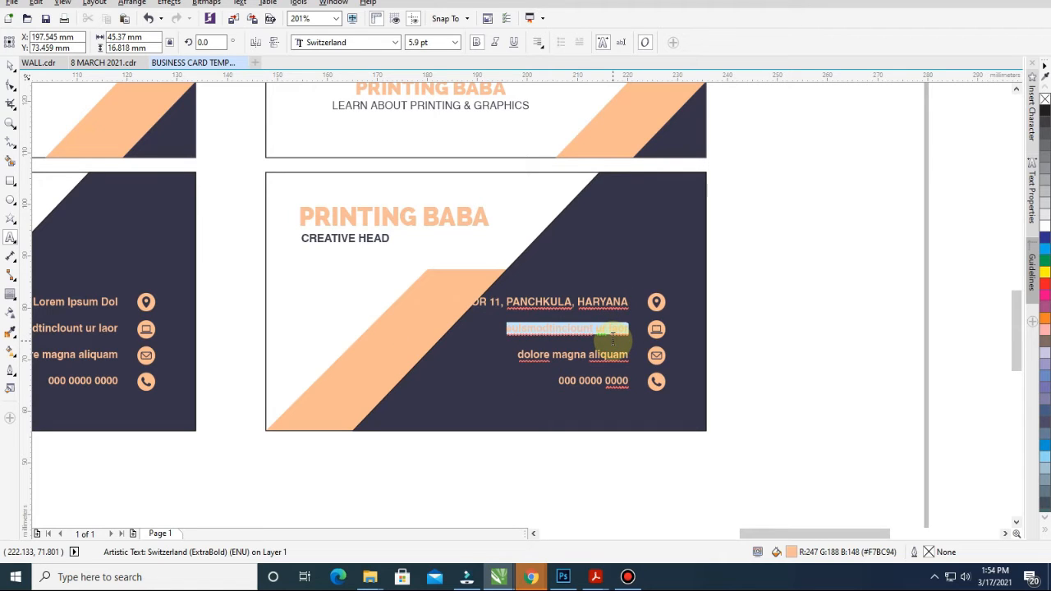
{"action": "type", "text": "WWW."}
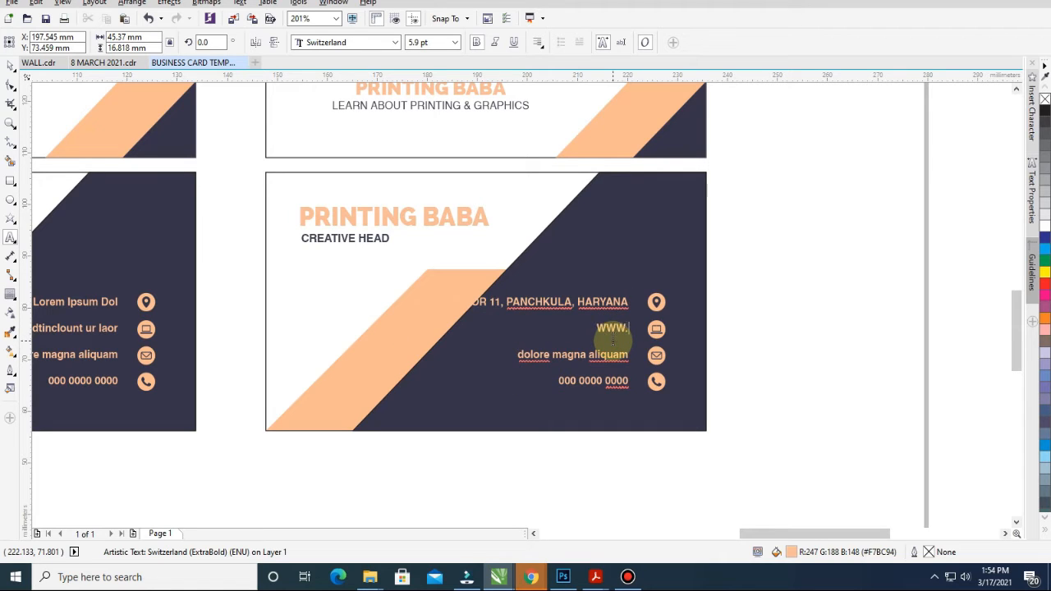
{"action": "type", "text": "PRINTINGB"}
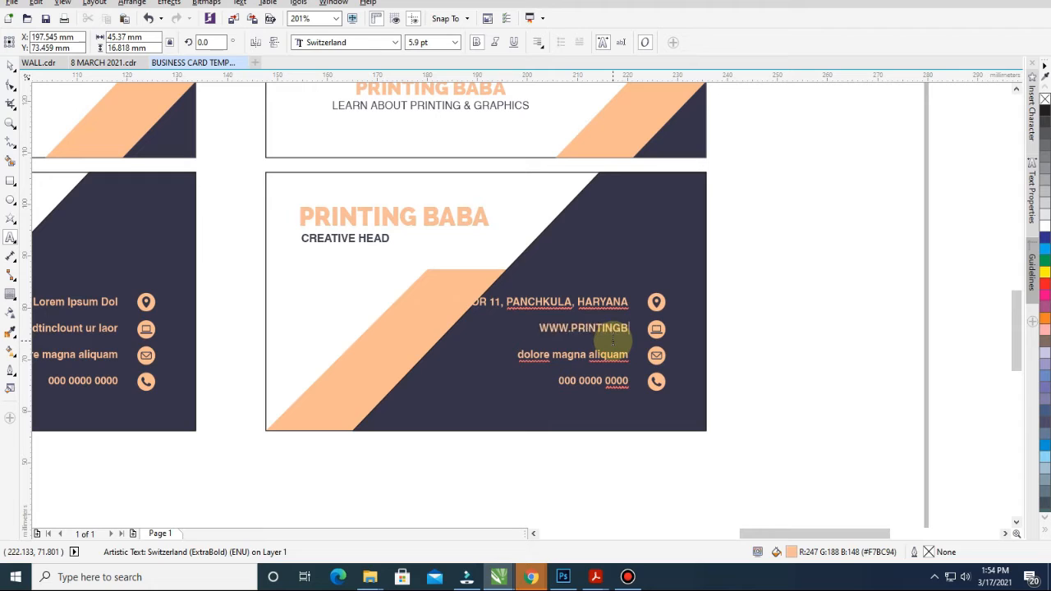
{"action": "type", "text": "ABA.COM"}
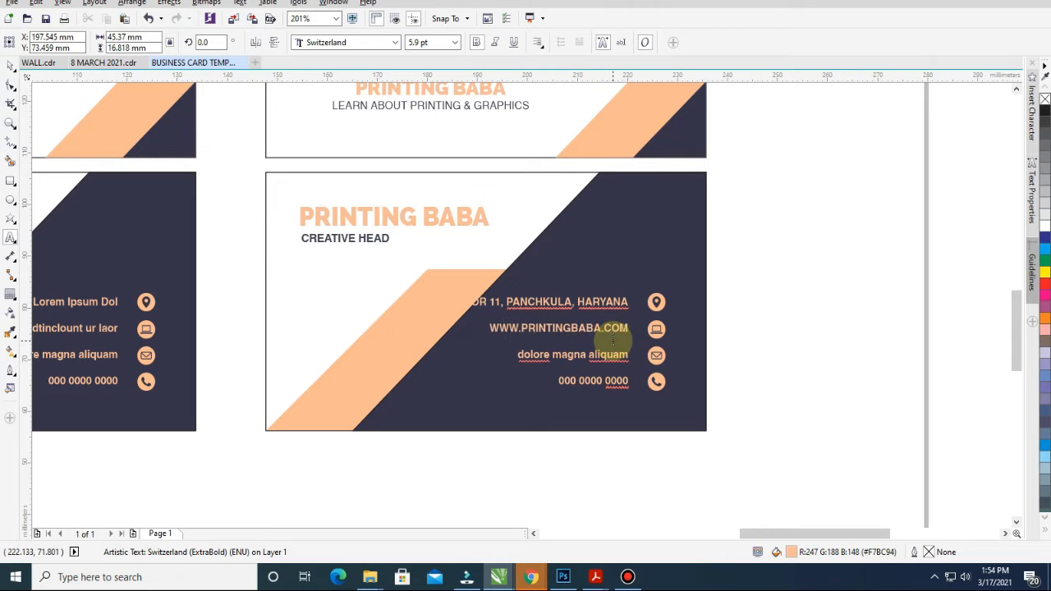
Replace the last two contact lines with the business e-mail address and phone number
{"action": "left_click_drag", "start_coordinate": [519, 354], "coordinate": [644, 361]}
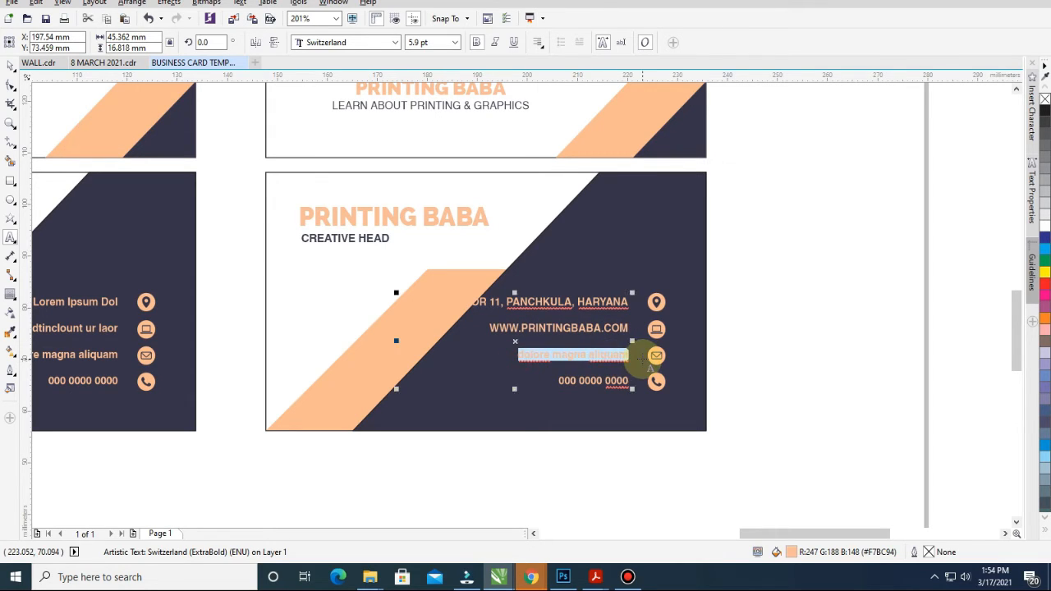
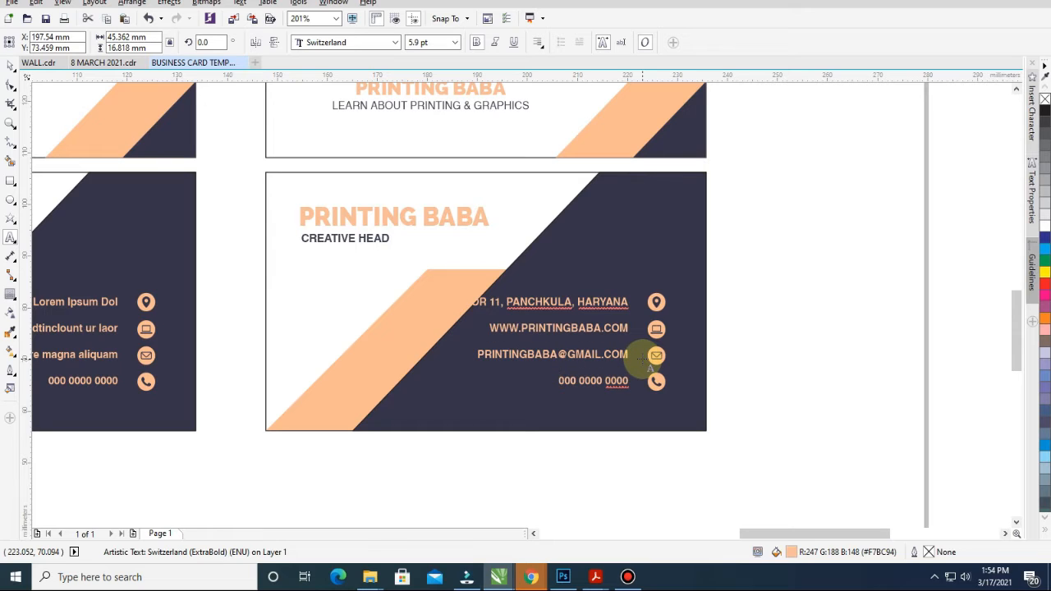
{"action": "key", "text": "Down"}
{"action": "key", "text": "shift+Home"}
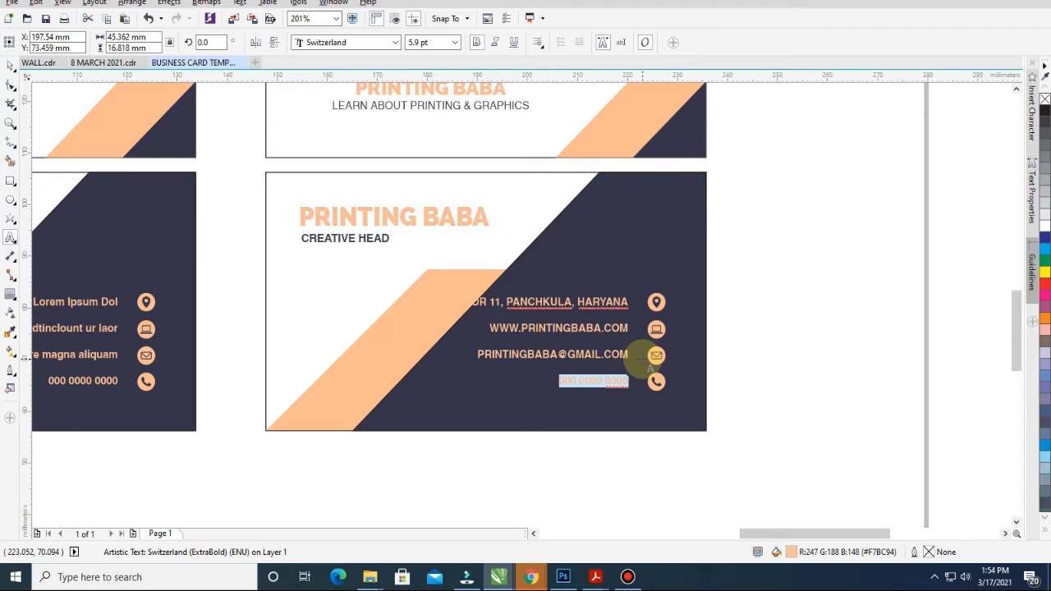
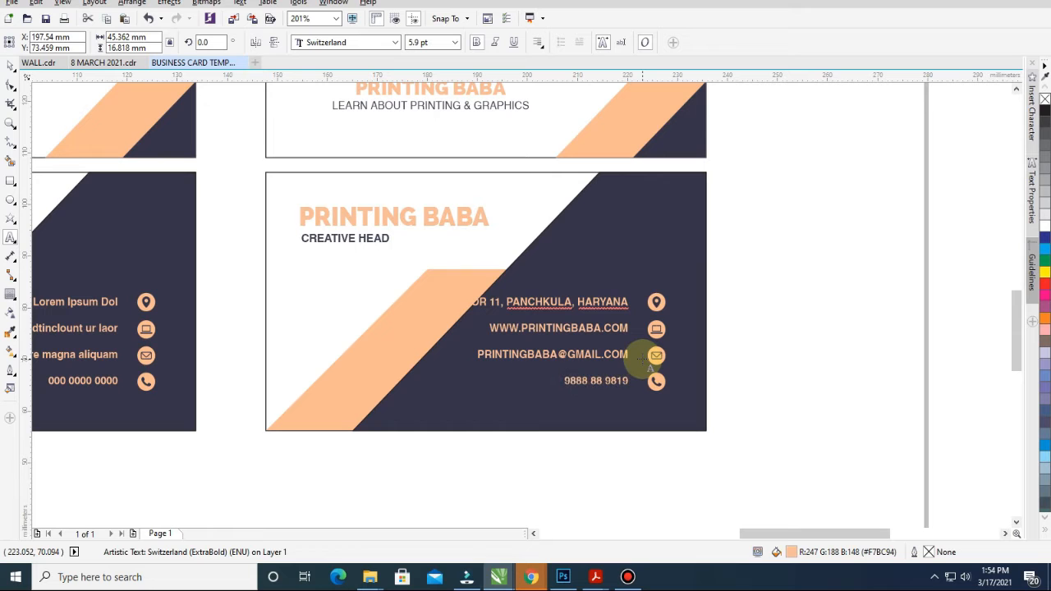
{"action": "key", "text": "ctrl+space"}
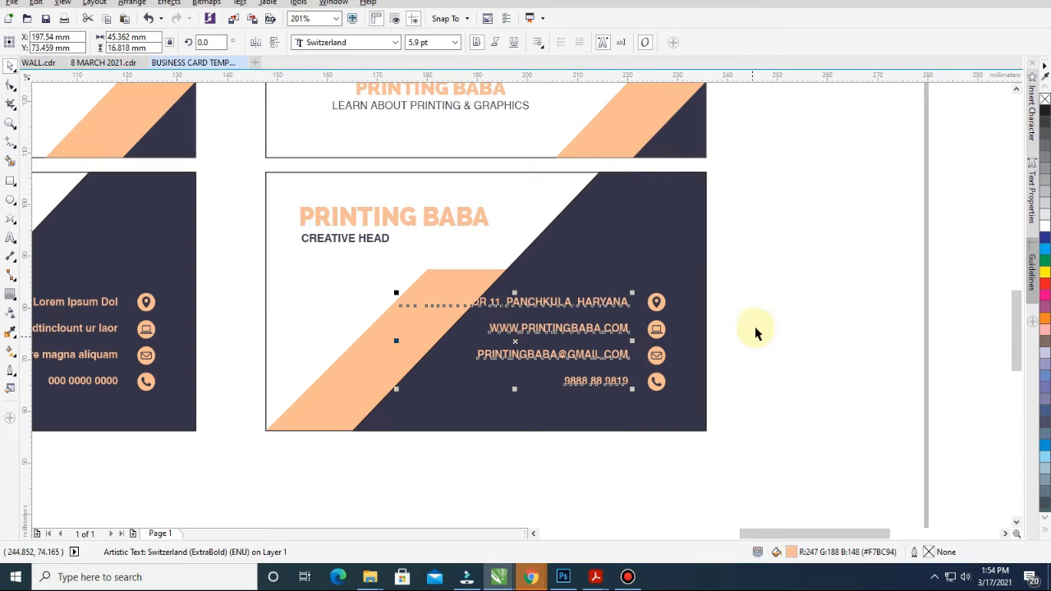
Zoom the view to fit all the business cards on screen
{"action": "key", "text": "z"}
{"action": "scroll", "coordinate": [403, 265], "scroll_direction": "down", "scroll_amount": 1}
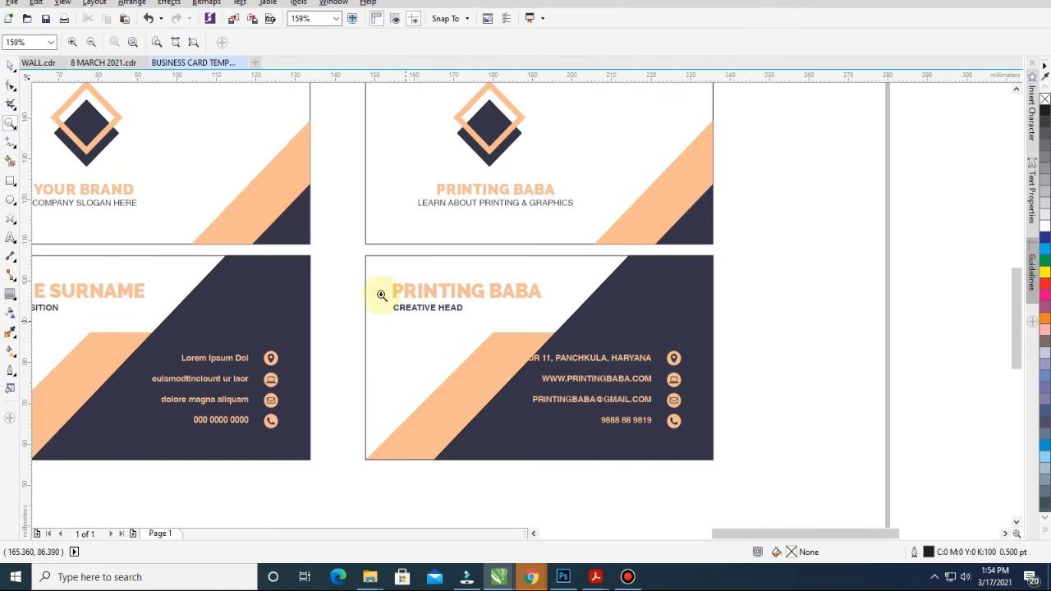
{"action": "scroll", "coordinate": [284, 233], "scroll_direction": "down", "scroll_amount": 1}
{"action": "key", "text": "shift+F4"}
{"action": "key", "text": "space"}
{"action": "left_click_drag", "start_coordinate": [94, 98], "coordinate": [819, 515]}
{"action": "key", "text": "shift+F2"}
{"action": "left_click", "coordinate": [931, 383]}
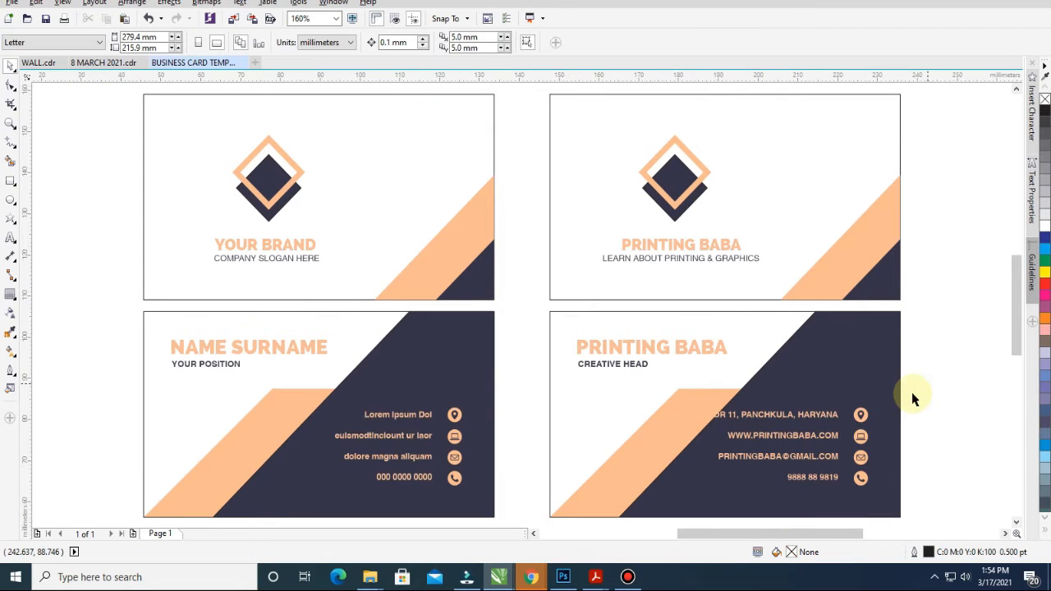
Apply Title Case to the second back card's contact text
{"action": "left_click", "coordinate": [346, 257]}
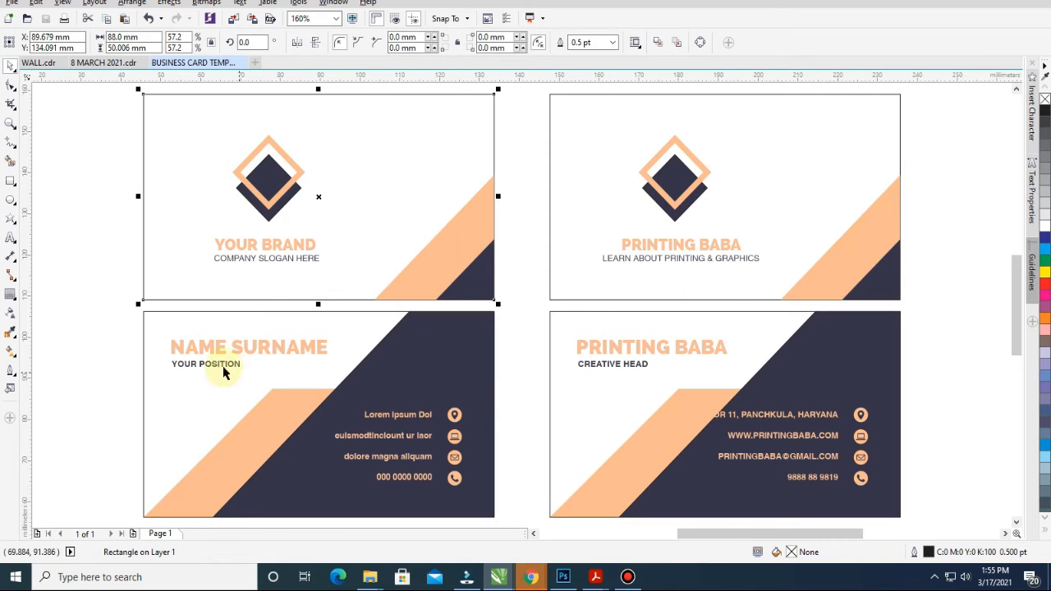
{"action": "left_click", "coordinate": [614, 367]}
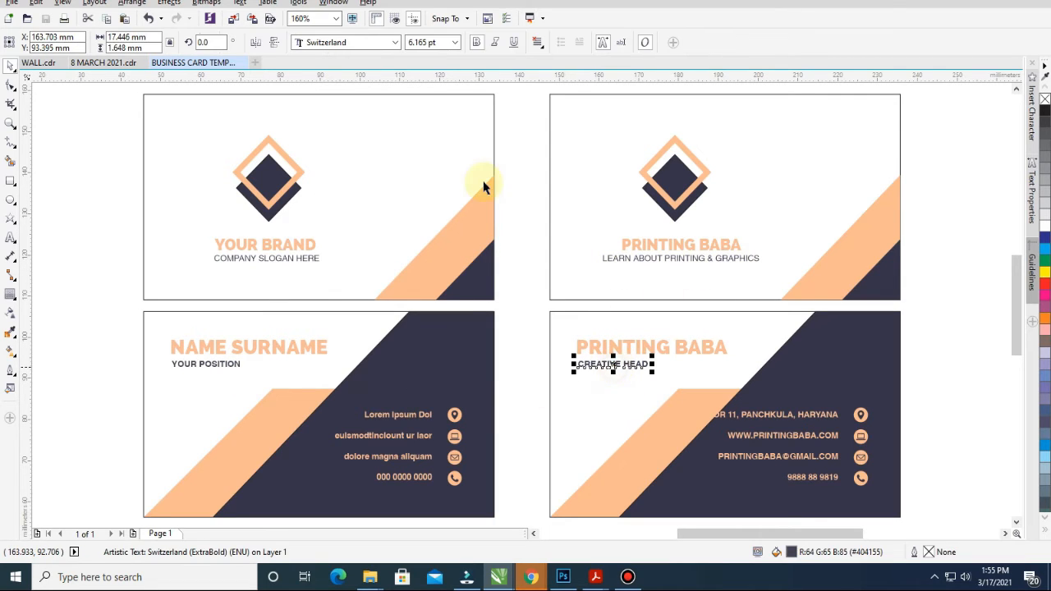
{"action": "left_click", "coordinate": [633, 259]}
{"action": "left_click", "coordinate": [639, 261]}
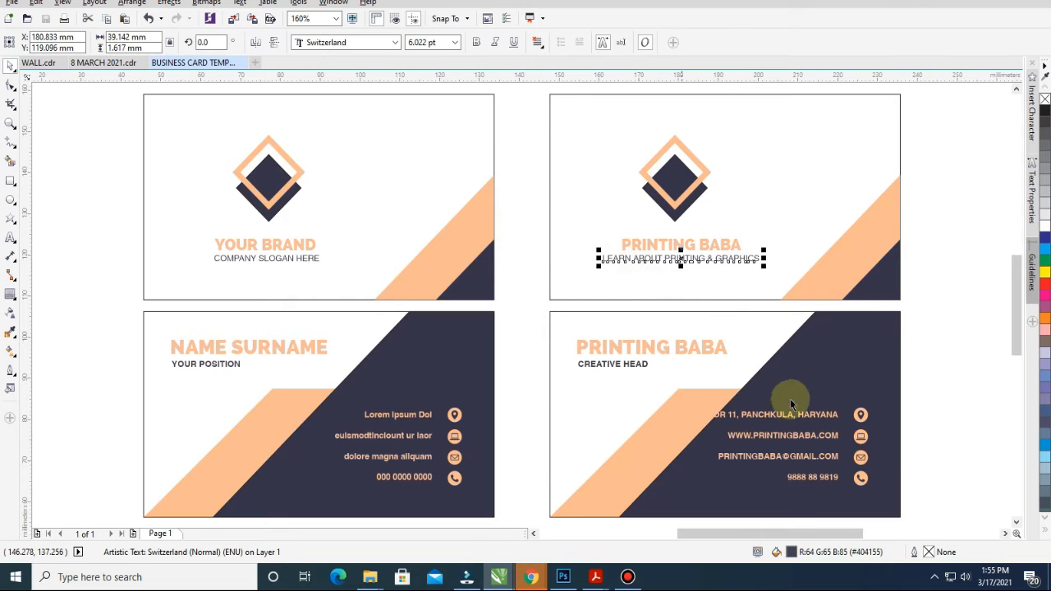
{"action": "left_click", "coordinate": [743, 410]}
{"action": "left_click", "coordinate": [392, 415]}
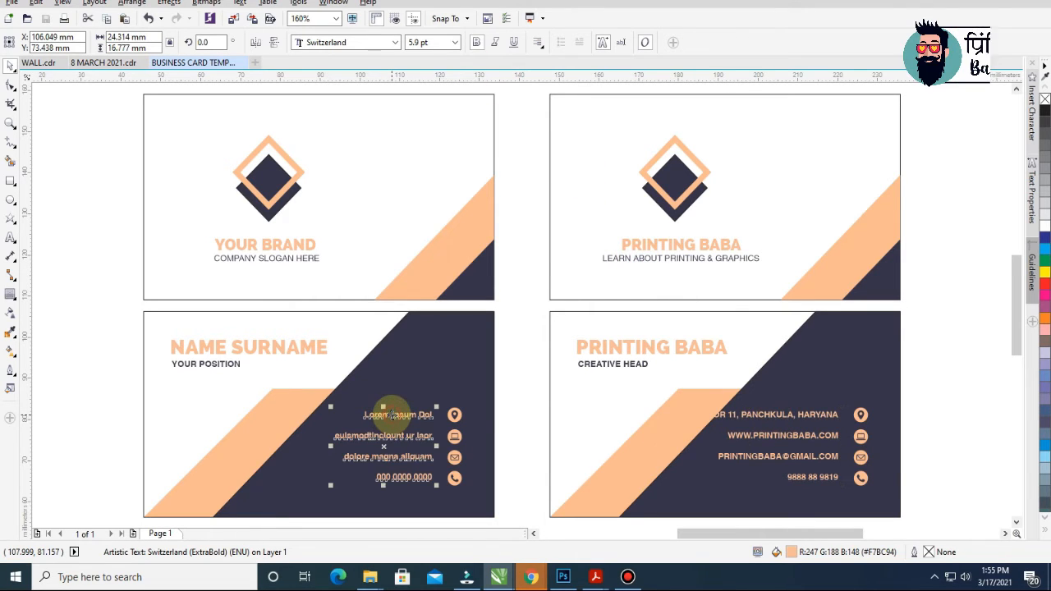
{"action": "left_click", "coordinate": [766, 422]}
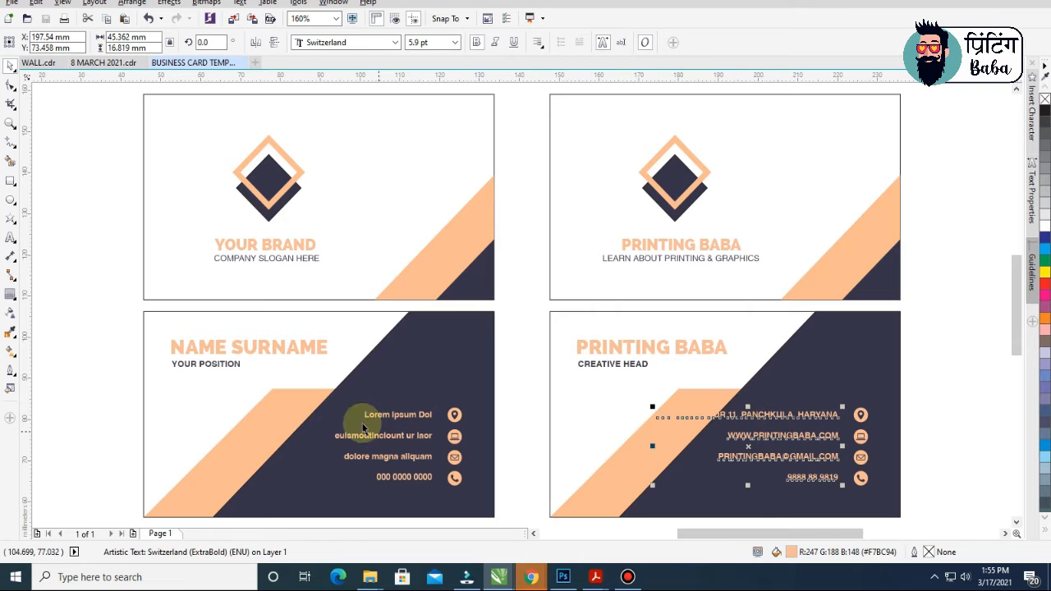
{"action": "left_click", "coordinate": [240, 3]}
{"action": "left_click", "coordinate": [304, 329]}
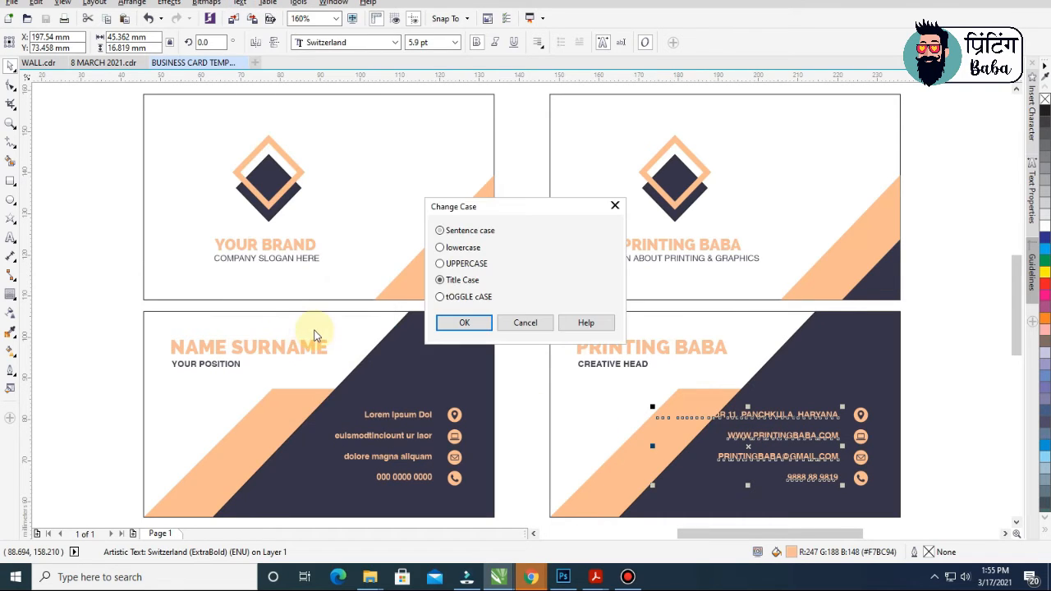
{"action": "left_click", "coordinate": [464, 322]}
Retype the e-mail's first letter in lowercase
{"action": "left_click", "coordinate": [951, 421]}
{"action": "key", "text": "z"}
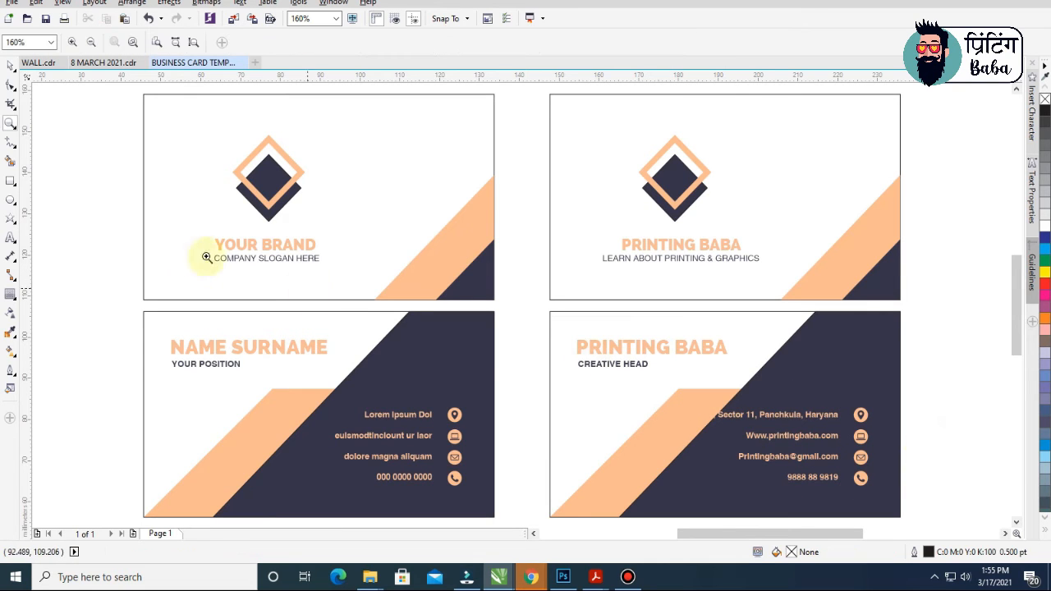
{"action": "key", "text": "space"}
{"action": "left_click", "coordinate": [759, 439]}
{"action": "double_click", "coordinate": [749, 436]}
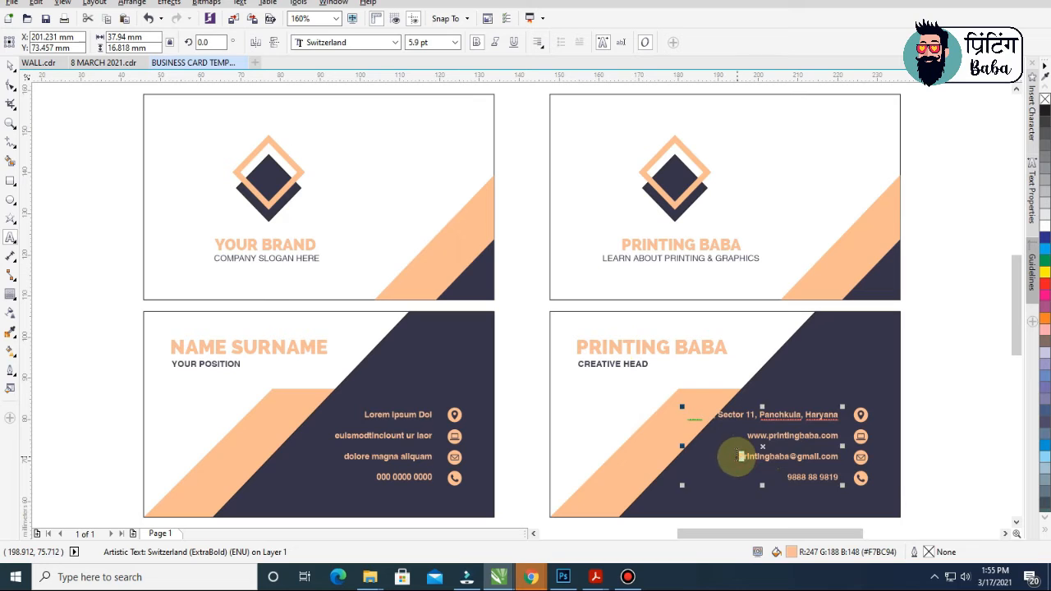
{"action": "type", "text": "p"}
{"action": "key", "text": "ctrl+space"}
{"action": "left_click", "coordinate": [941, 441]}
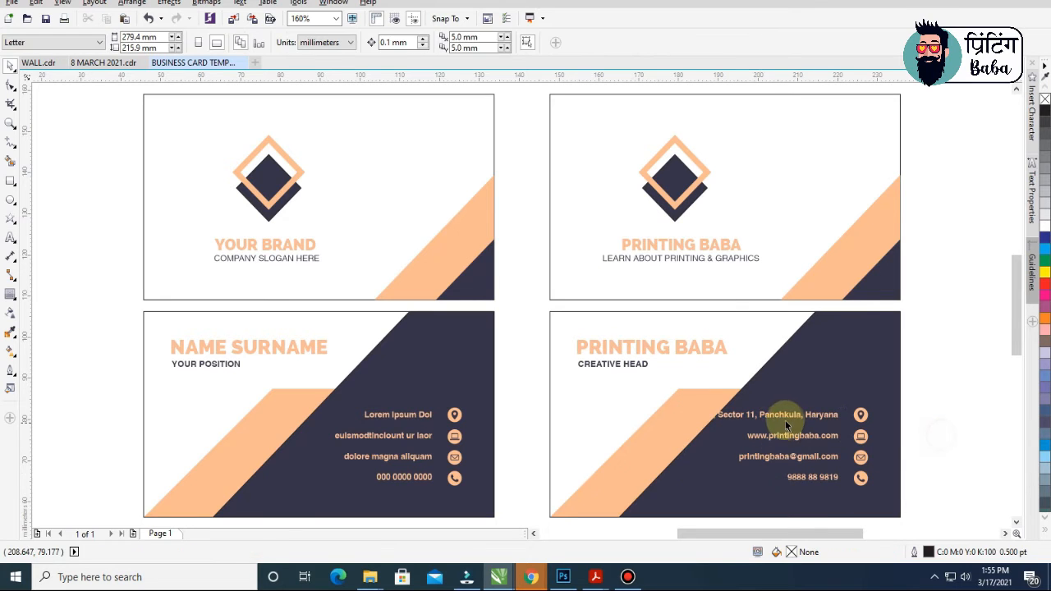
Try shrinking, nudging and respacing the lower-right card's contact text
{"action": "left_click", "coordinate": [783, 417]}
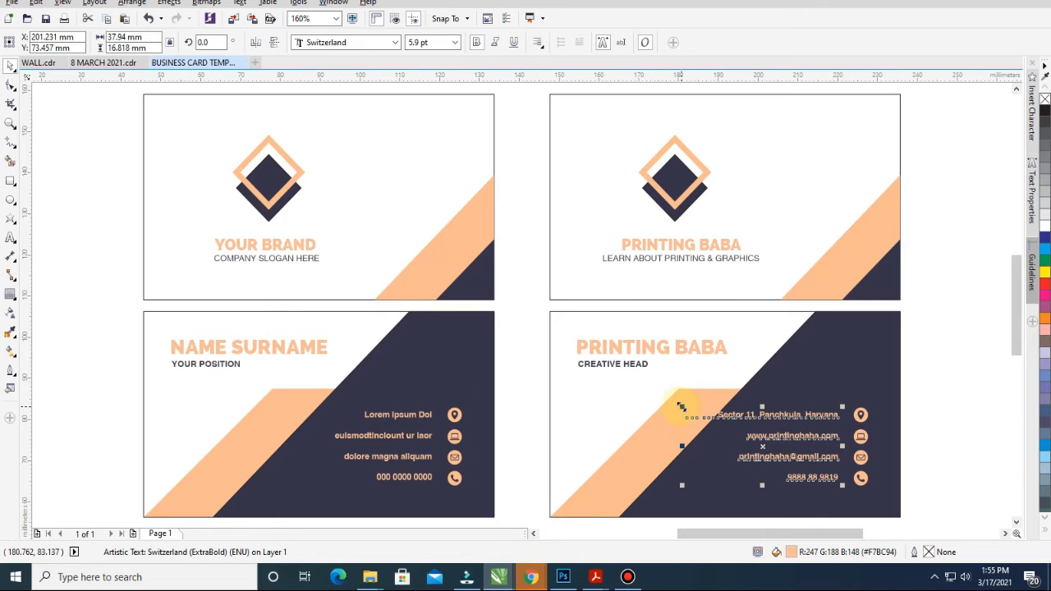
{"action": "left_click_drag", "start_coordinate": [680, 406], "coordinate": [719, 422]}
{"action": "mouse_move", "coordinate": [824, 431]}
{"action": "left_mouse_down"}
{"action": "mouse_move", "coordinate": [836, 419]}
{"action": "mouse_move", "coordinate": [816, 449]}
{"action": "left_mouse_up"}
{"action": "key", "text": "F10"}
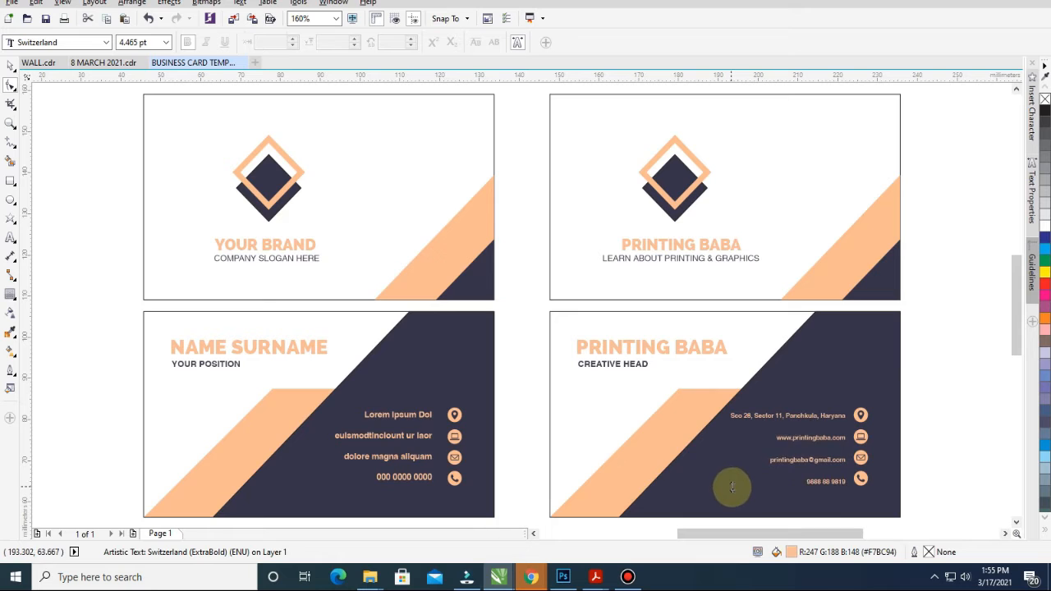
{"action": "key", "text": "space"}
Undo the line-spacing and size changes, restoring the 5.9 pt contact text
{"action": "left_click", "coordinate": [973, 319]}
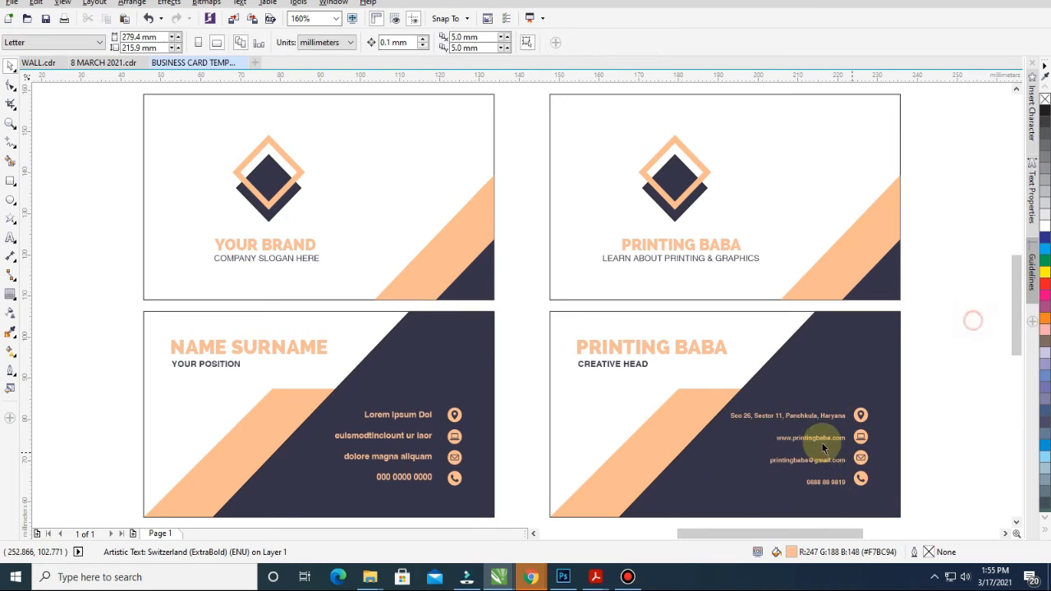
{"action": "left_click", "coordinate": [809, 417]}
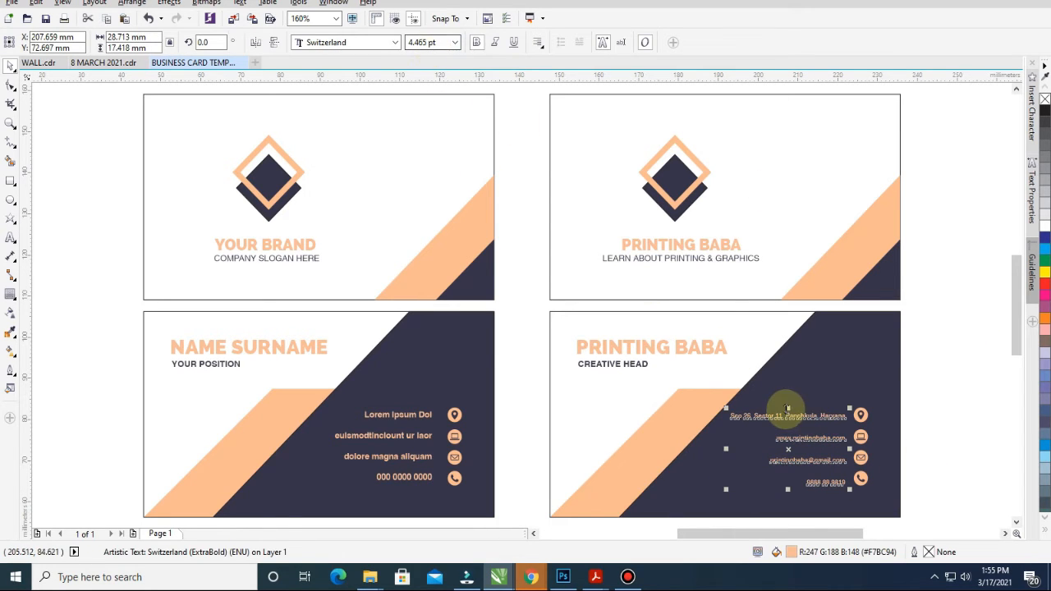
{"action": "key", "text": "ctrl+z"}
{"action": "key", "text": "ctrl+z"}
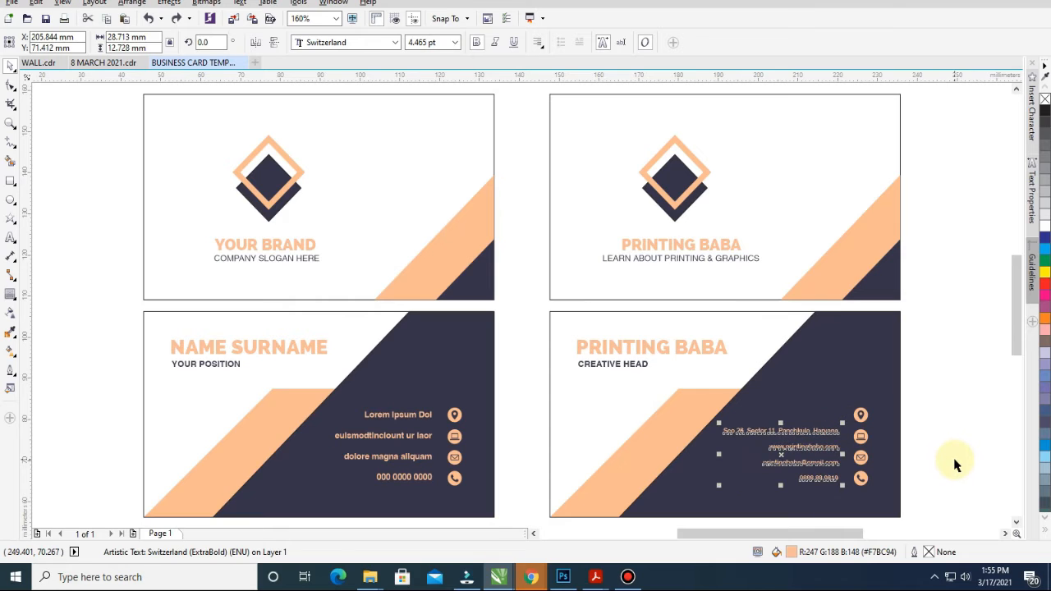
{"action": "left_click", "coordinate": [945, 417]}
{"action": "key", "text": "ctrl+z"}
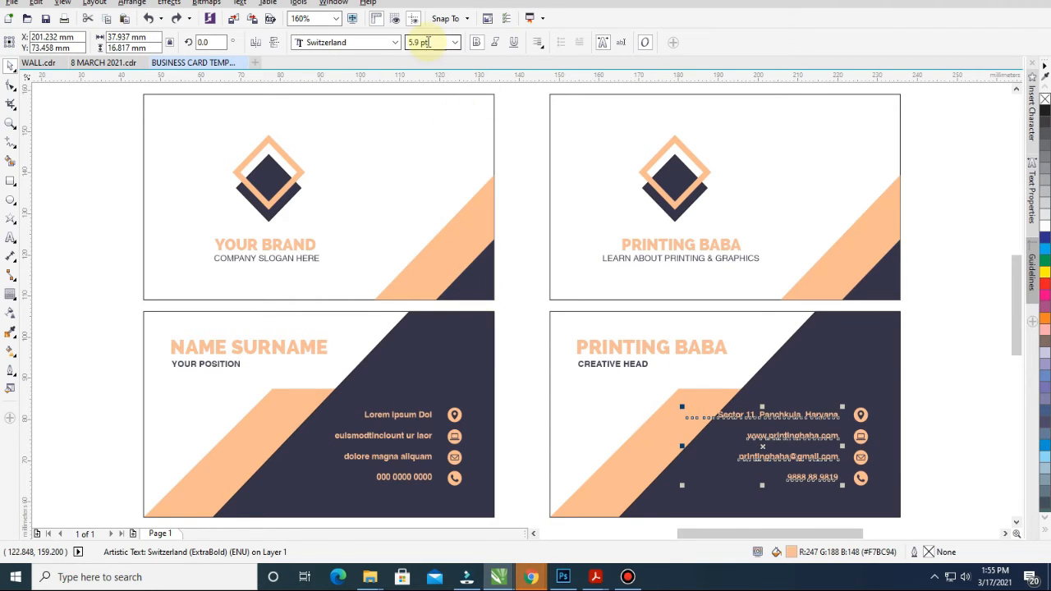
Scale up the upper-right card's PRINTING BABA heading proportionally
{"action": "left_click", "coordinate": [974, 380]}
{"action": "left_click", "coordinate": [678, 246]}
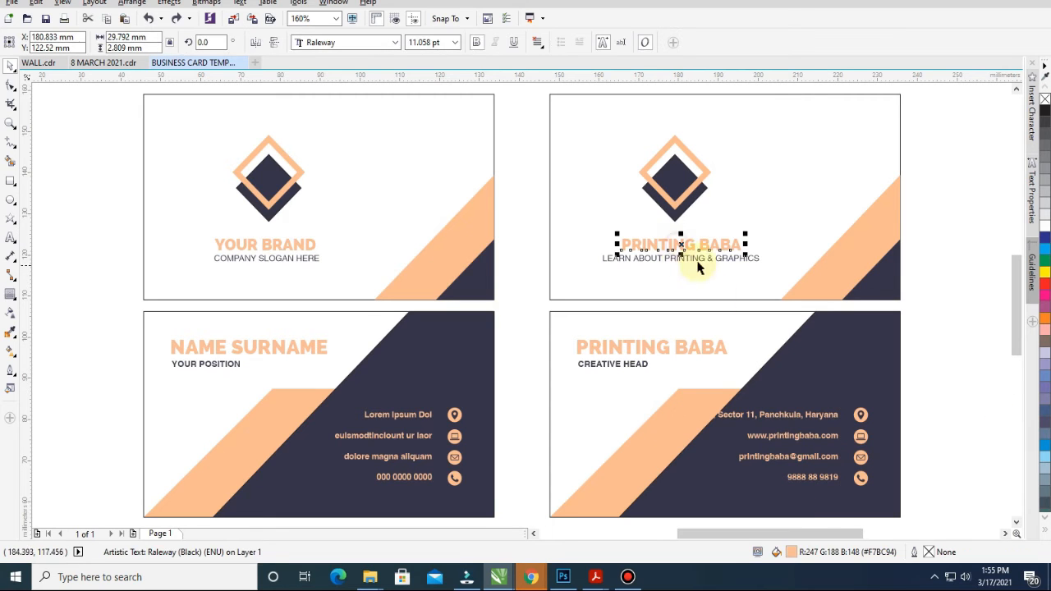
{"action": "left_click", "coordinate": [957, 362]}
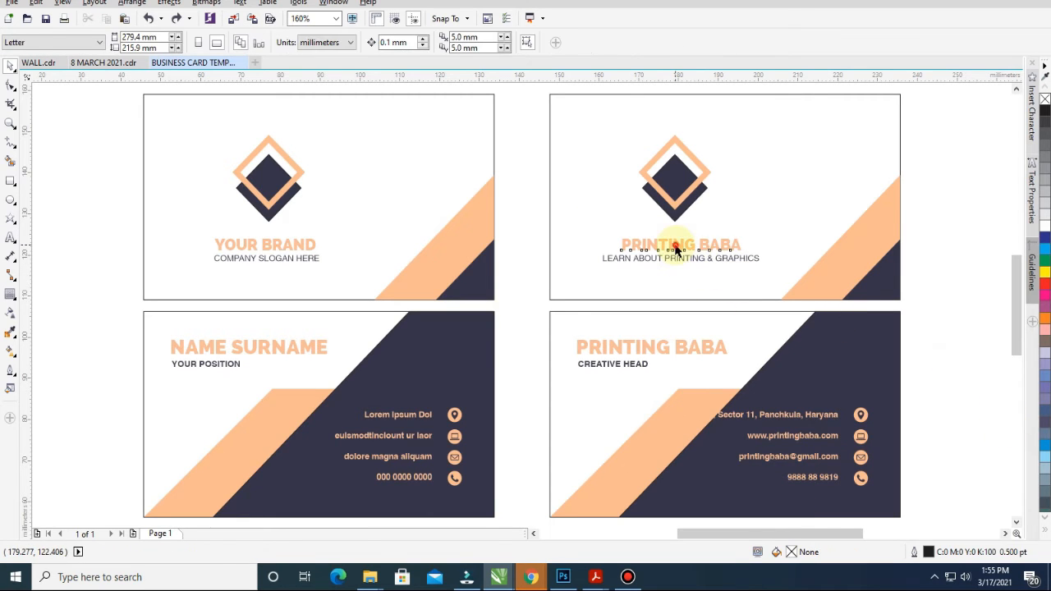
{"action": "left_click", "coordinate": [677, 248]}
{"action": "left_click_drag", "start_coordinate": [745, 255], "coordinate": [694, 242]}
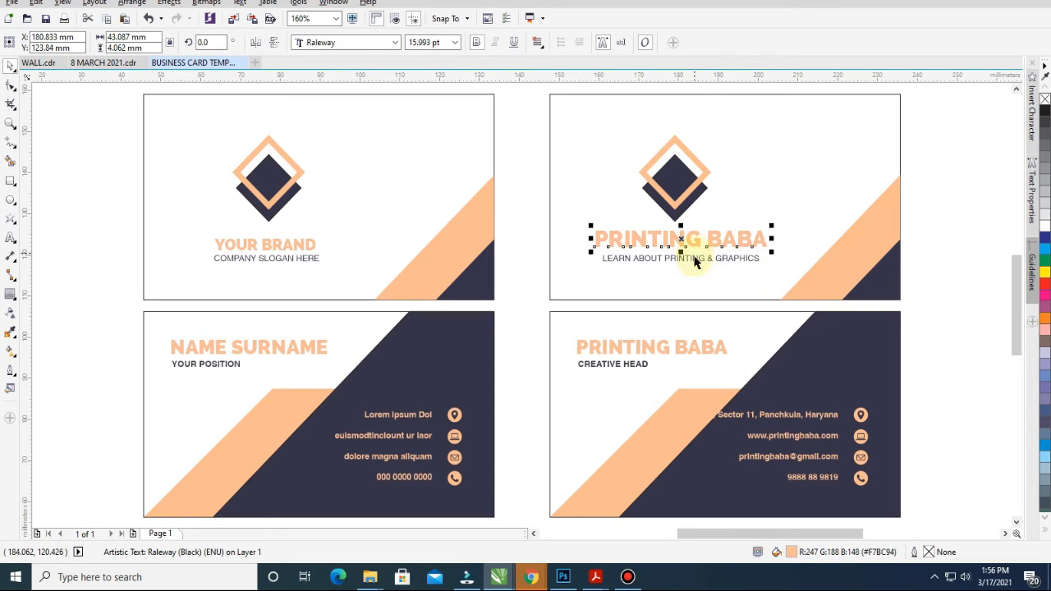
{"action": "left_click", "coordinate": [696, 261], "text": "shift"}
{"action": "left_click_drag", "start_coordinate": [603, 161], "coordinate": [667, 215]}
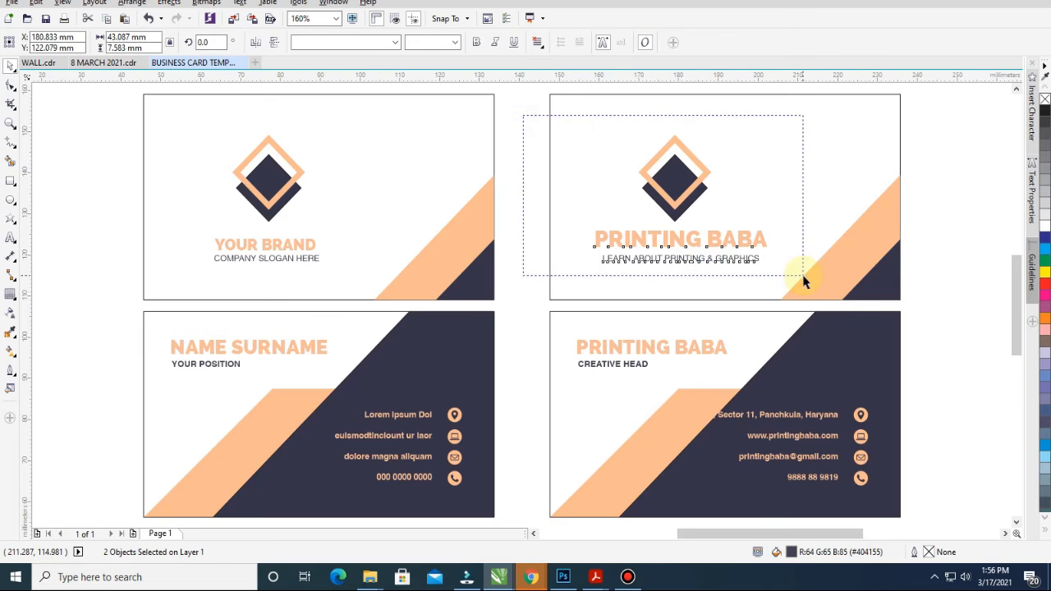
{"action": "left_click_drag", "start_coordinate": [802, 280], "coordinate": [730, 270]}
Set the slogan to 7 pt and centre it under the heading
{"action": "left_click", "coordinate": [666, 263]}
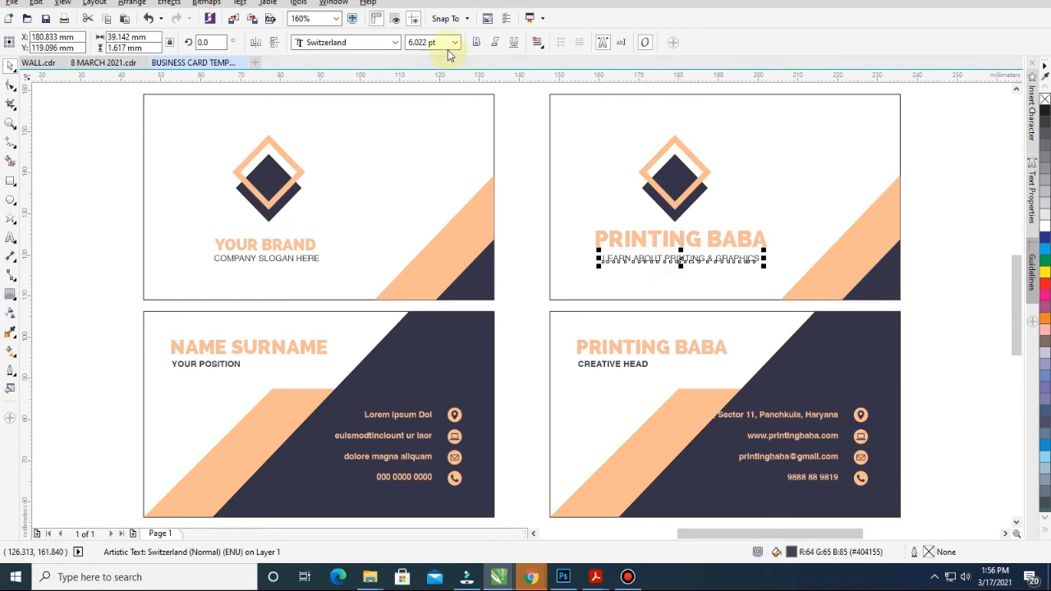
{"action": "type", "text": "7"}
{"action": "key", "text": "Return"}
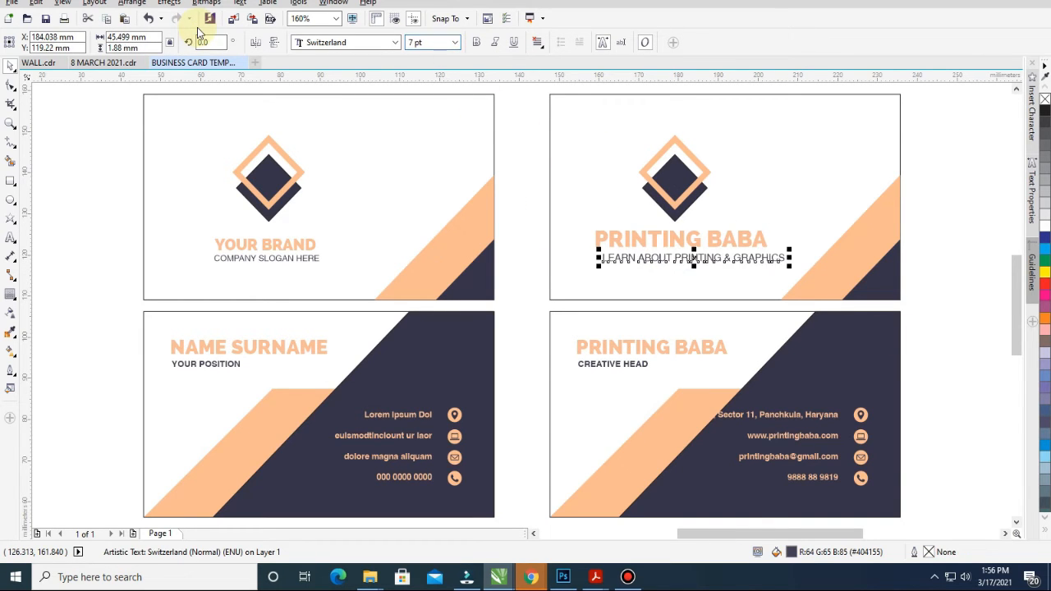
{"action": "left_click", "coordinate": [689, 243], "text": "shift"}
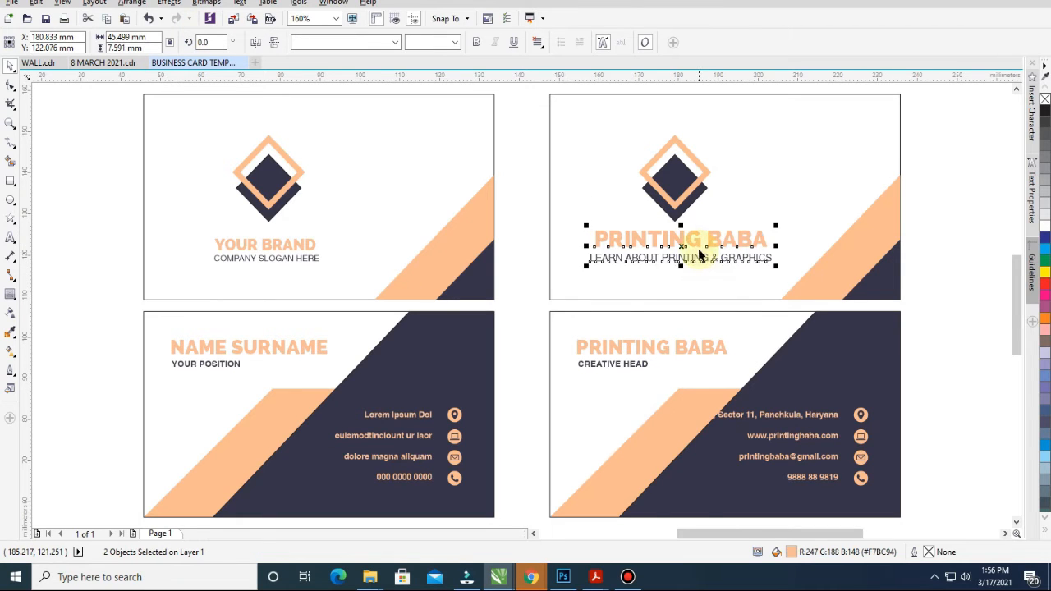
{"action": "key", "text": "c"}
Enlarge the PRINTING BABA heading slightly more, to about 17.34 pt
{"action": "left_click", "coordinate": [697, 271]}
{"action": "left_click", "coordinate": [700, 250]}
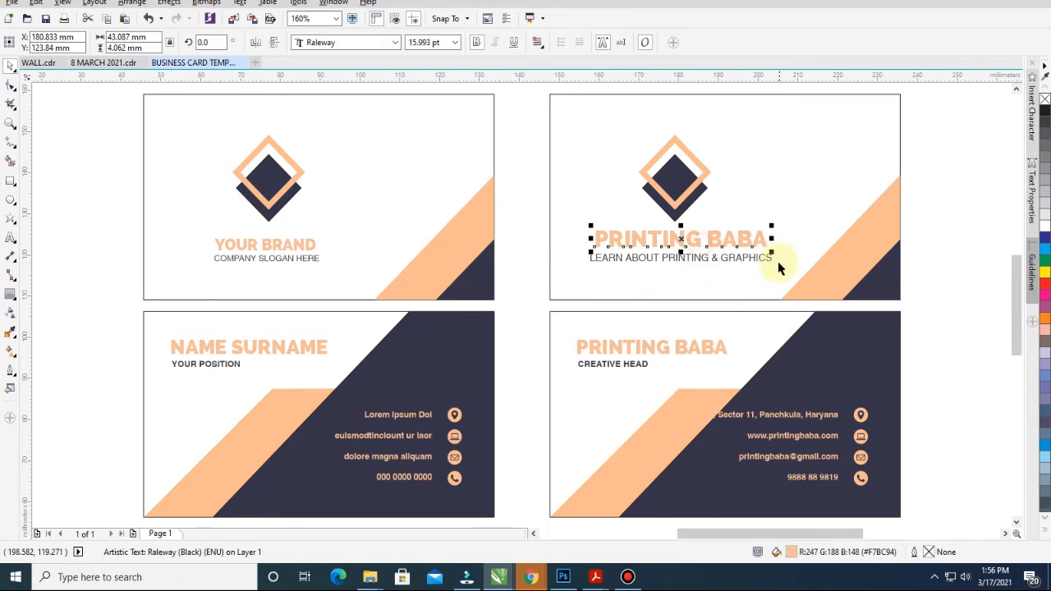
{"action": "left_click_drag", "start_coordinate": [774, 255], "coordinate": [779, 256]}
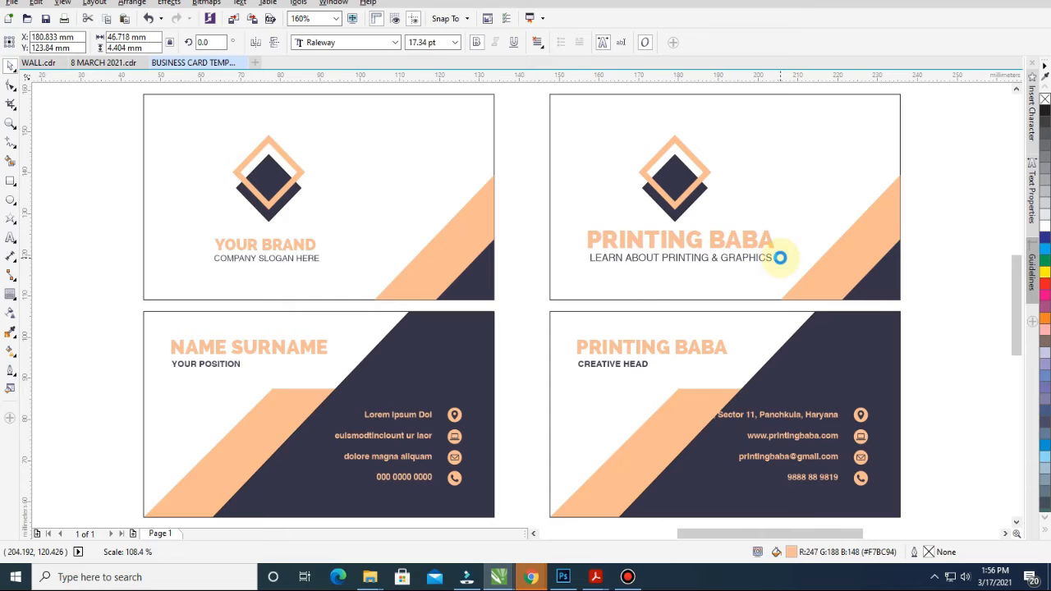
{"action": "left_click_drag", "start_coordinate": [688, 223], "coordinate": [804, 304]}
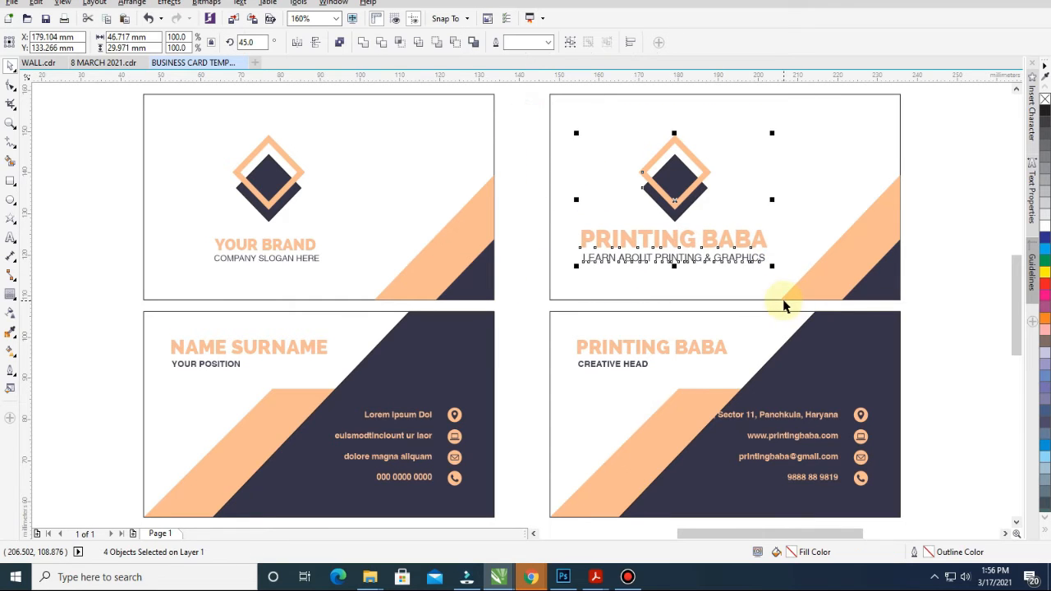
{"action": "left_click", "coordinate": [665, 258]}
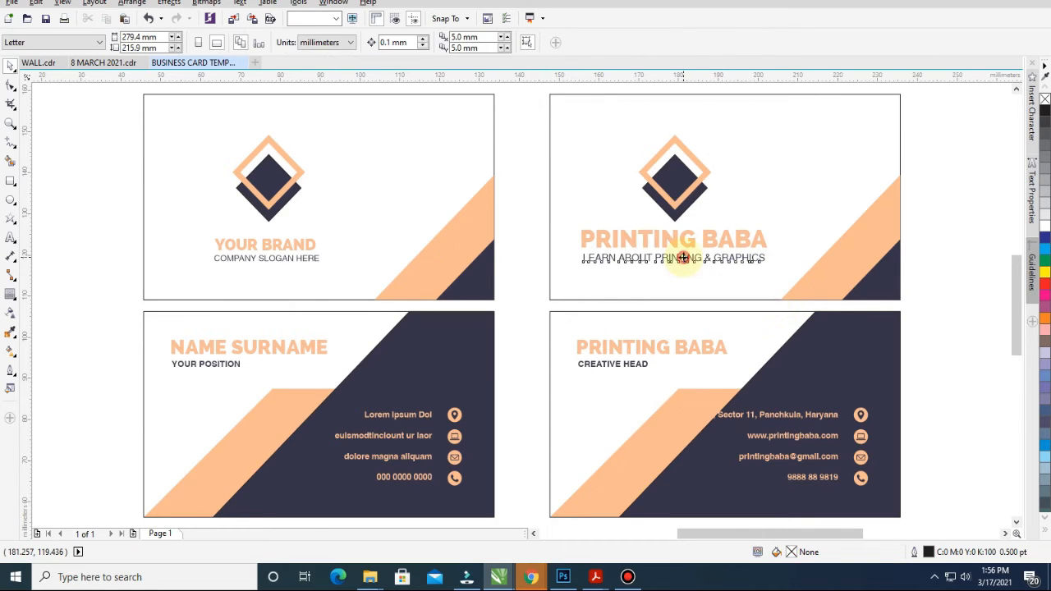
Try Title Case on the slogan, then undo it back to capitals
{"action": "left_click", "coordinate": [240, 4]}
{"action": "left_click", "coordinate": [298, 330]}
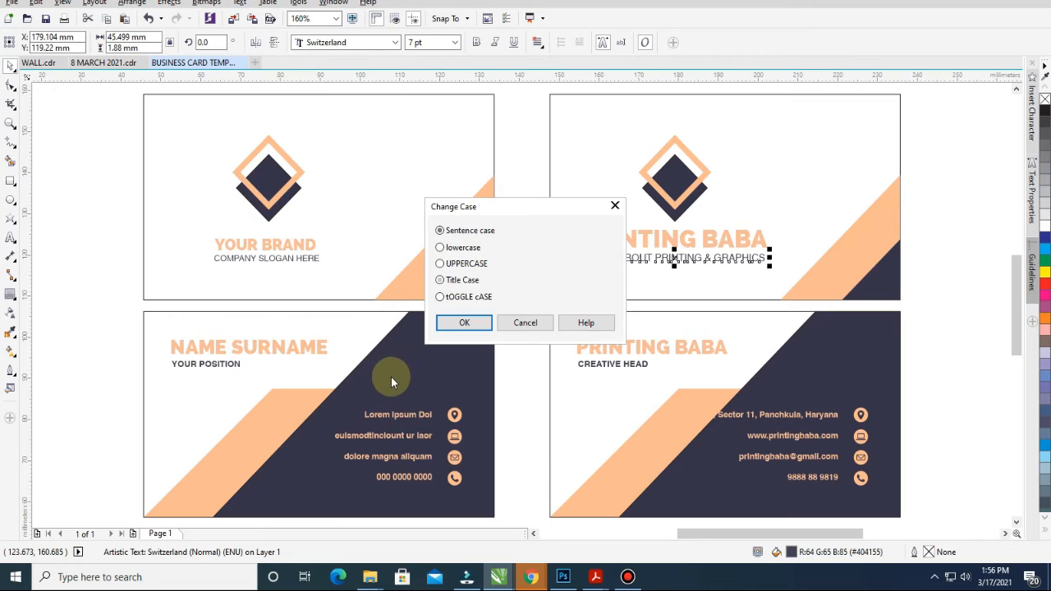
{"action": "key", "text": "Return"}
{"action": "left_click", "coordinate": [692, 240], "text": "shift"}
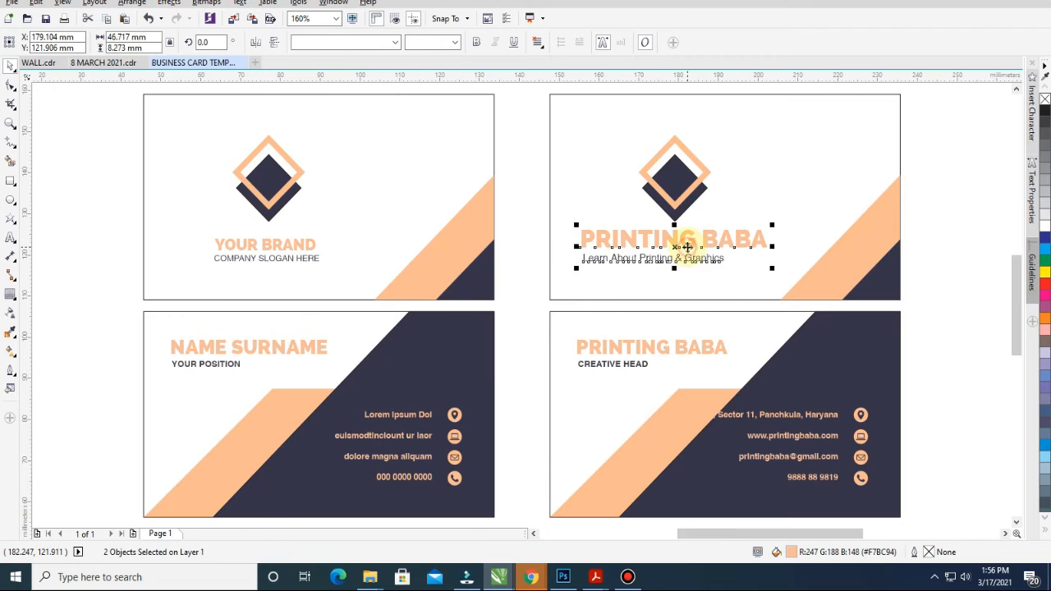
{"action": "left_click", "coordinate": [722, 294]}
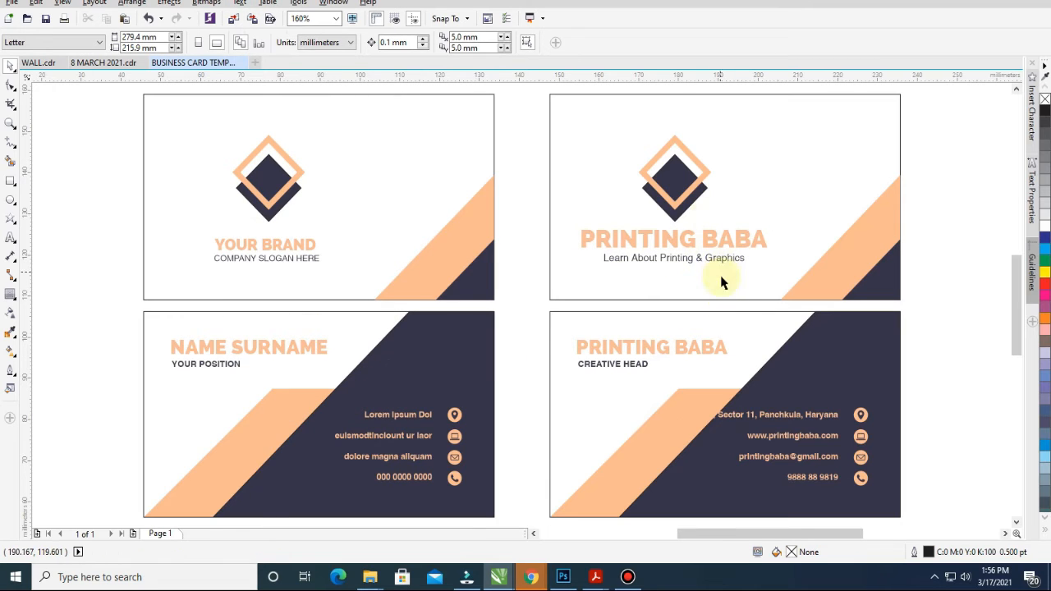
{"action": "key", "text": "ctrl+z"}
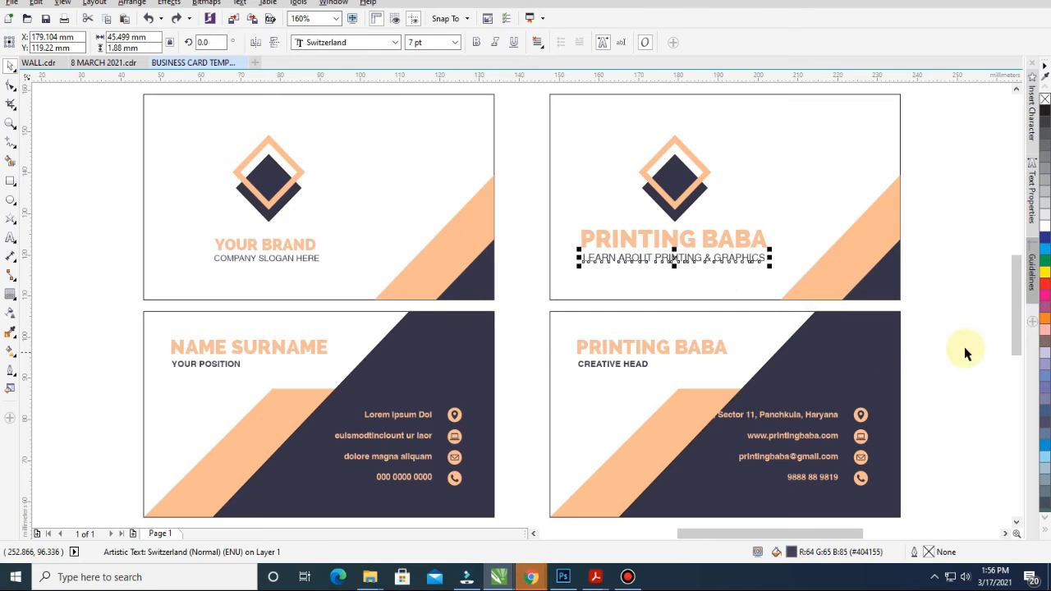
Set the slogan to 6.5 pt and centre it under the PRINTING BABA heading
{"action": "left_click", "coordinate": [964, 346]}
{"action": "left_click", "coordinate": [711, 263]}
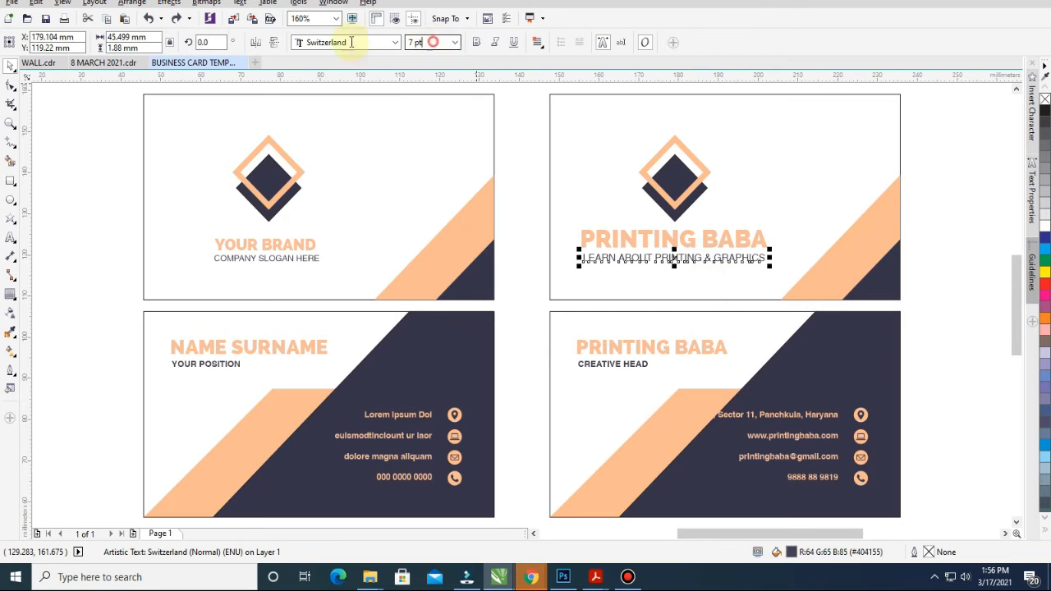
{"action": "type", "text": "6.5"}
{"action": "key", "text": "Return"}
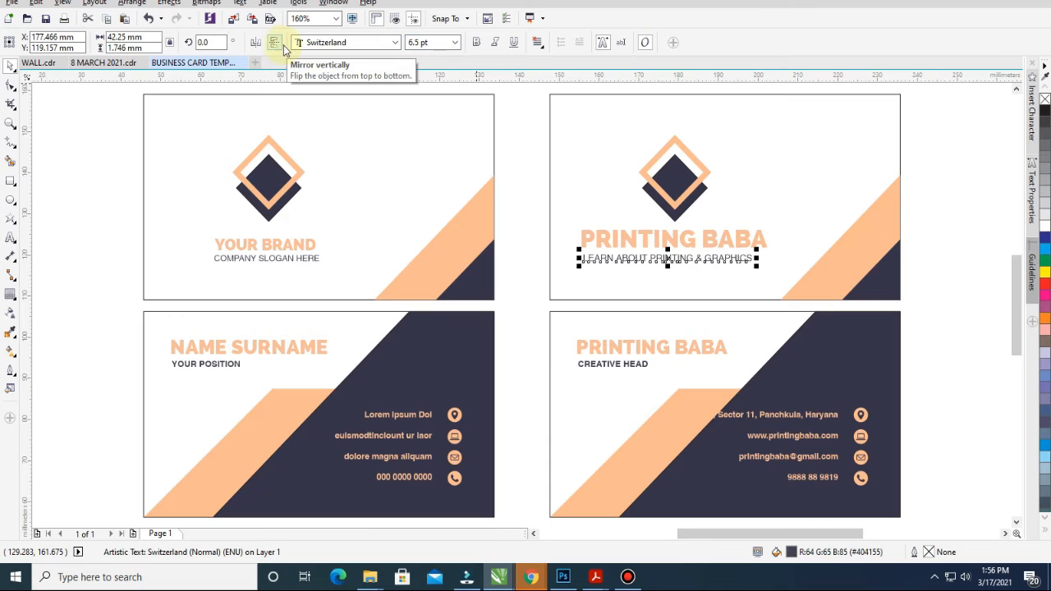
{"action": "left_click", "coordinate": [669, 236], "text": "shift"}
{"action": "key", "text": "Escape"}
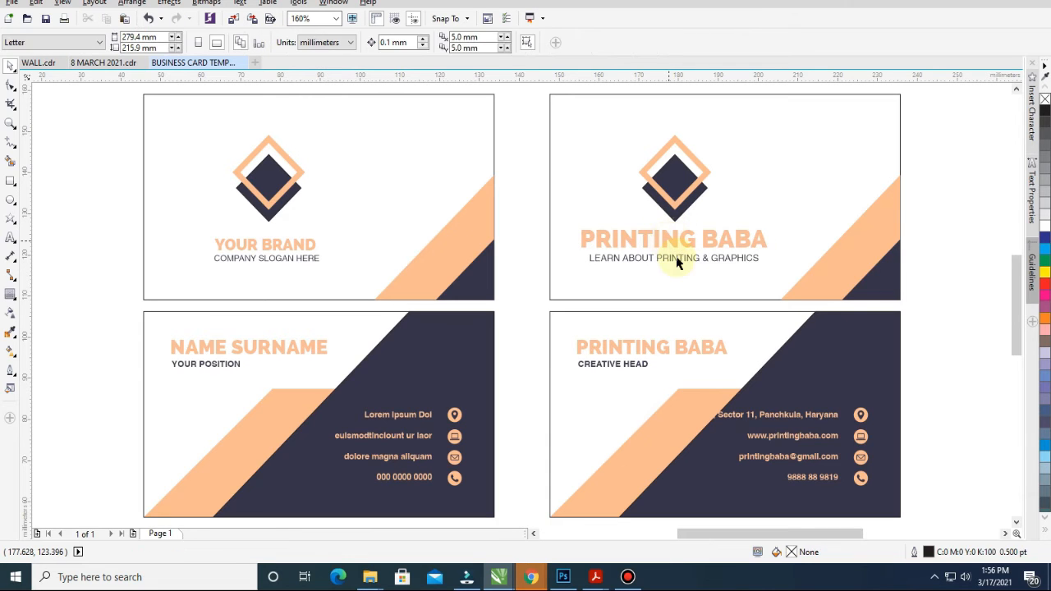
{"action": "left_click_drag", "start_coordinate": [540, 121], "coordinate": [938, 356]}
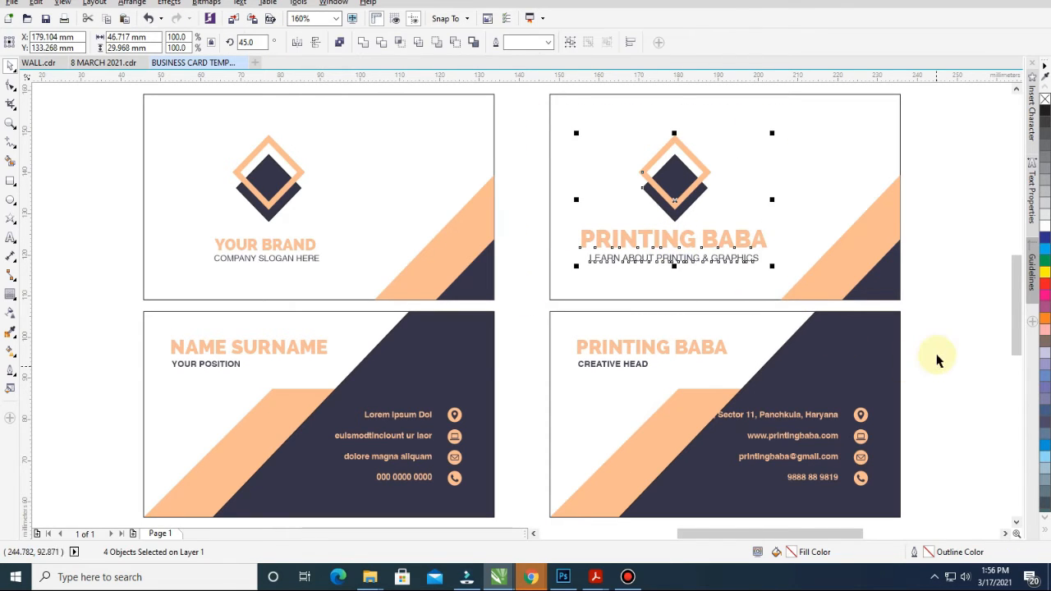
{"action": "key", "text": "Escape"}
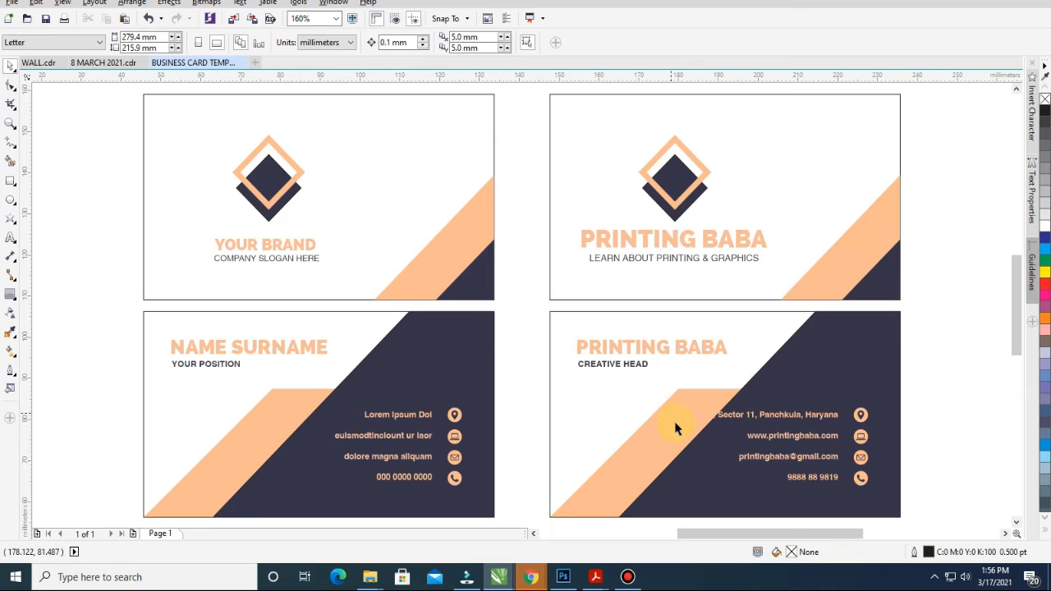
Set CREATIVE HEAD to 7 pt and left-align it with PRINTING BABA
{"action": "left_click", "coordinate": [620, 350]}
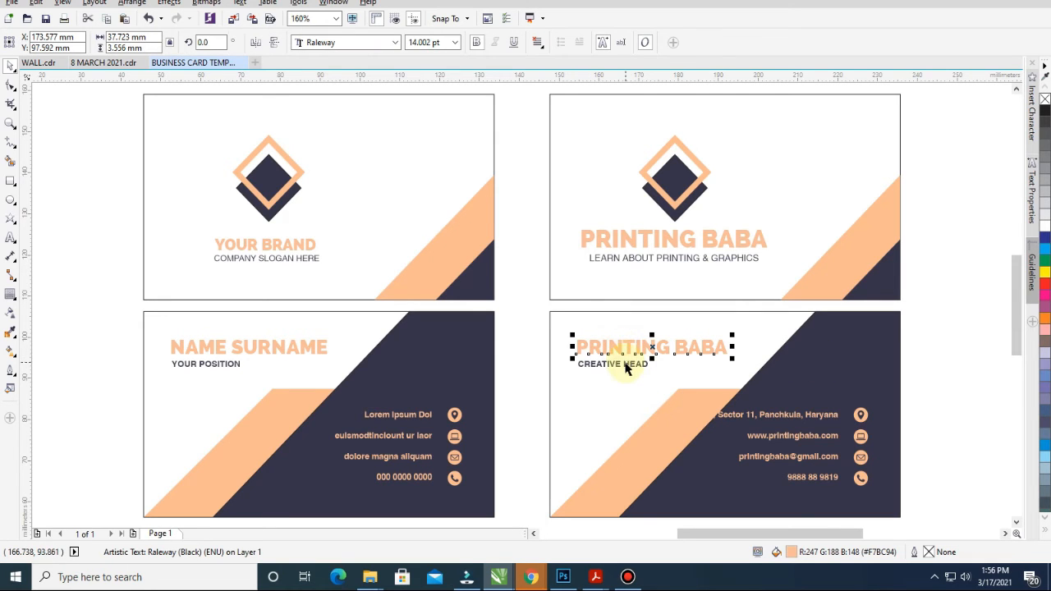
{"action": "left_click", "coordinate": [632, 369]}
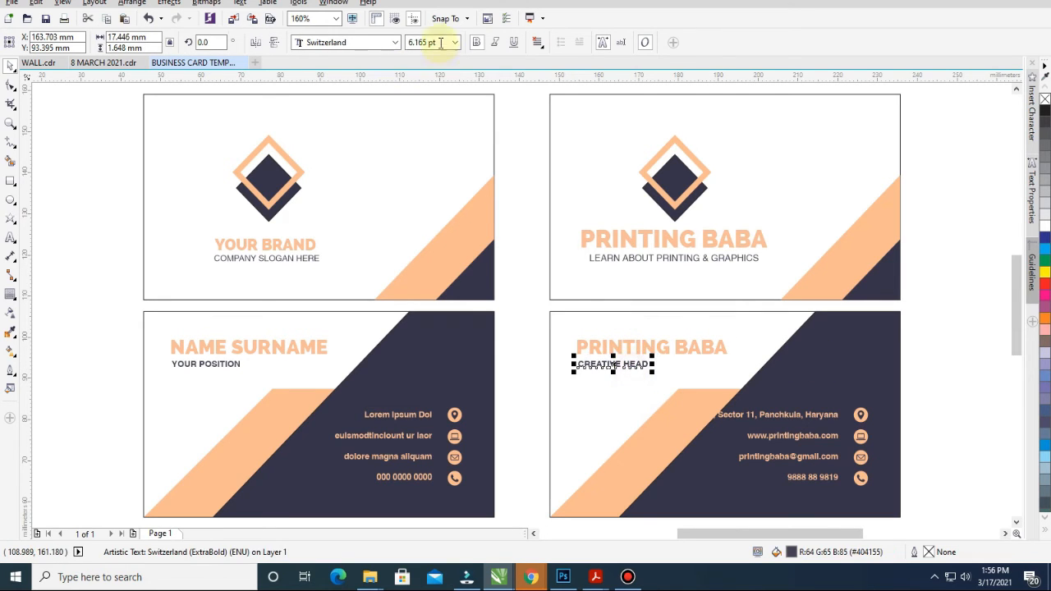
{"action": "key", "text": "Return"}
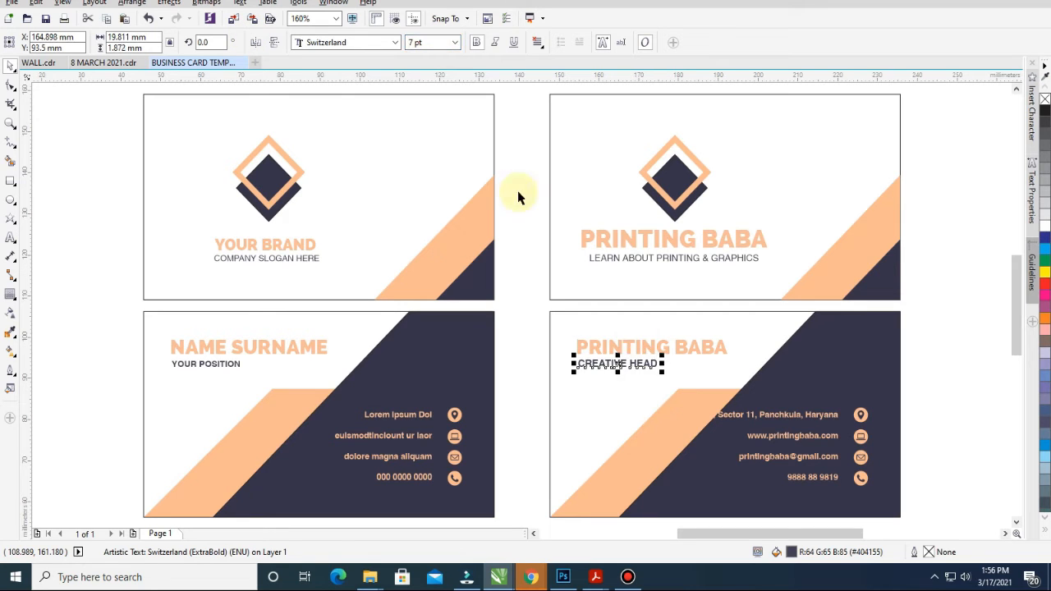
{"action": "left_click", "coordinate": [643, 347], "text": "shift"}
{"action": "key", "text": "l"}
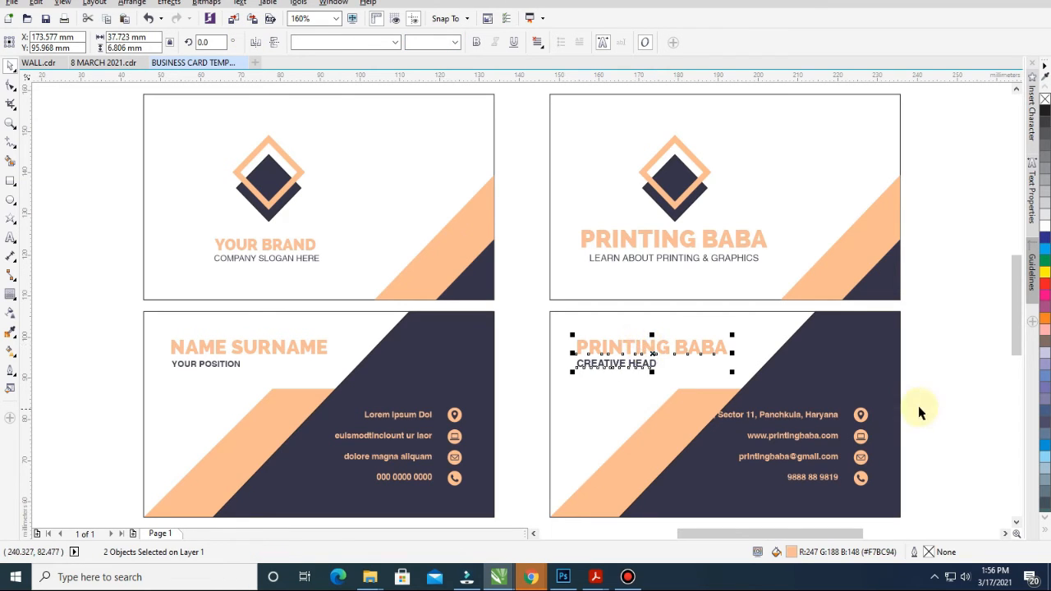
{"action": "left_click", "coordinate": [931, 373]}
Zoom into the lower-right card, set contact details to 7 pt, and shift them right
{"action": "left_click", "coordinate": [785, 418]}
{"action": "key", "text": "F2"}
{"action": "left_click_drag", "start_coordinate": [429, 300], "coordinate": [962, 542]}
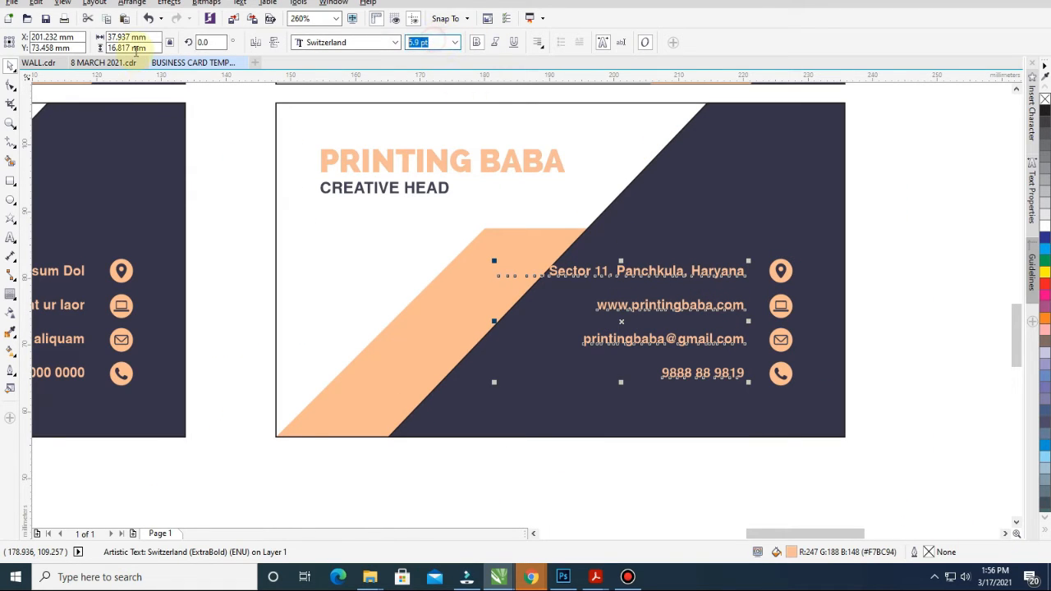
{"action": "type", "text": "7"}
{"action": "key", "text": "Return"}
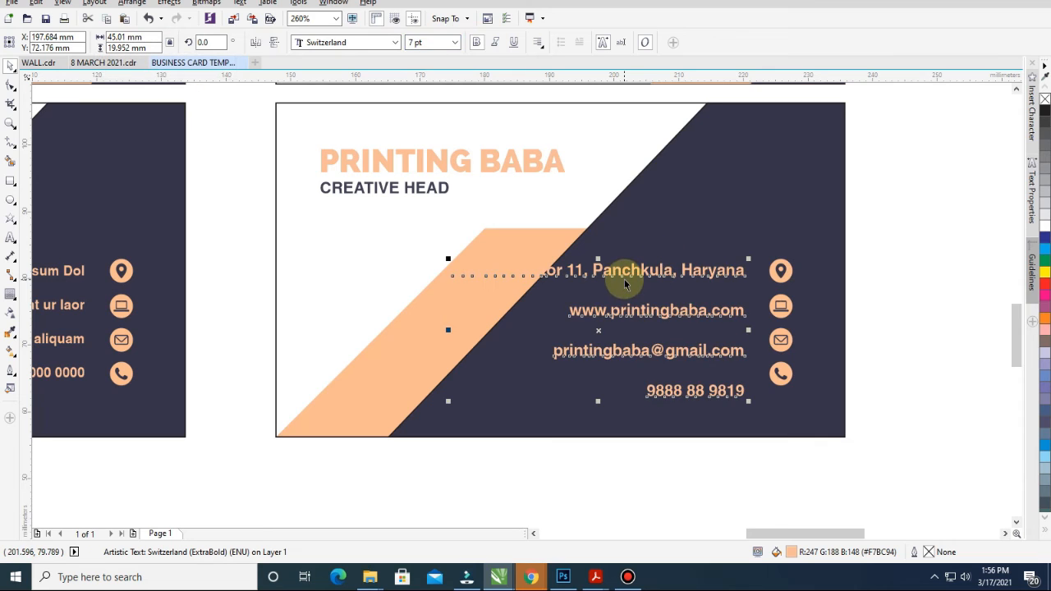
{"action": "left_click_drag", "start_coordinate": [628, 275], "coordinate": [639, 271]}
{"action": "left_click_drag", "start_coordinate": [908, 242], "coordinate": [399, 422]}
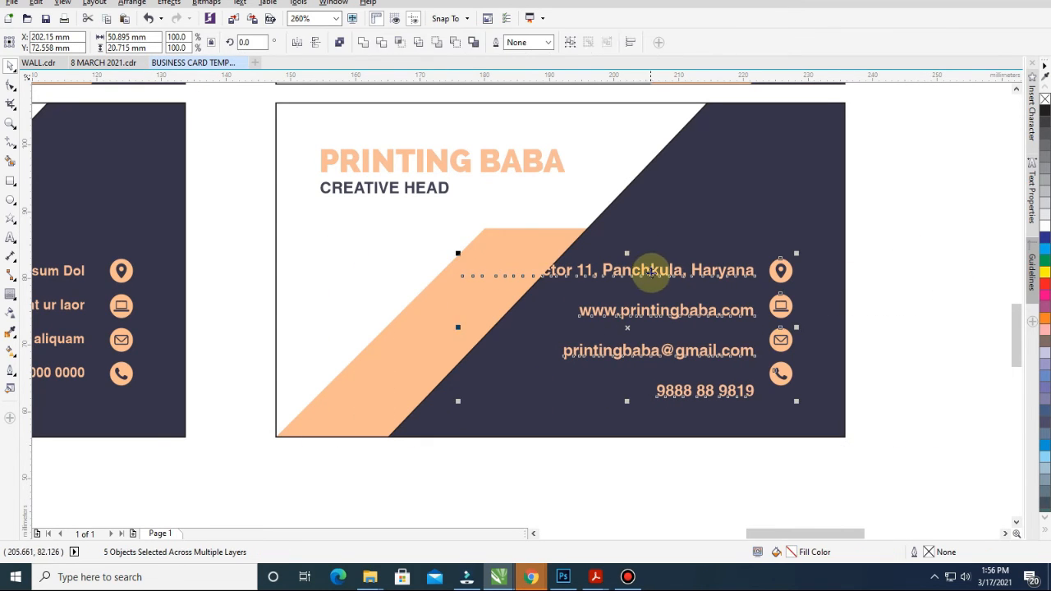
{"action": "left_click_drag", "start_coordinate": [657, 271], "coordinate": [673, 276]}
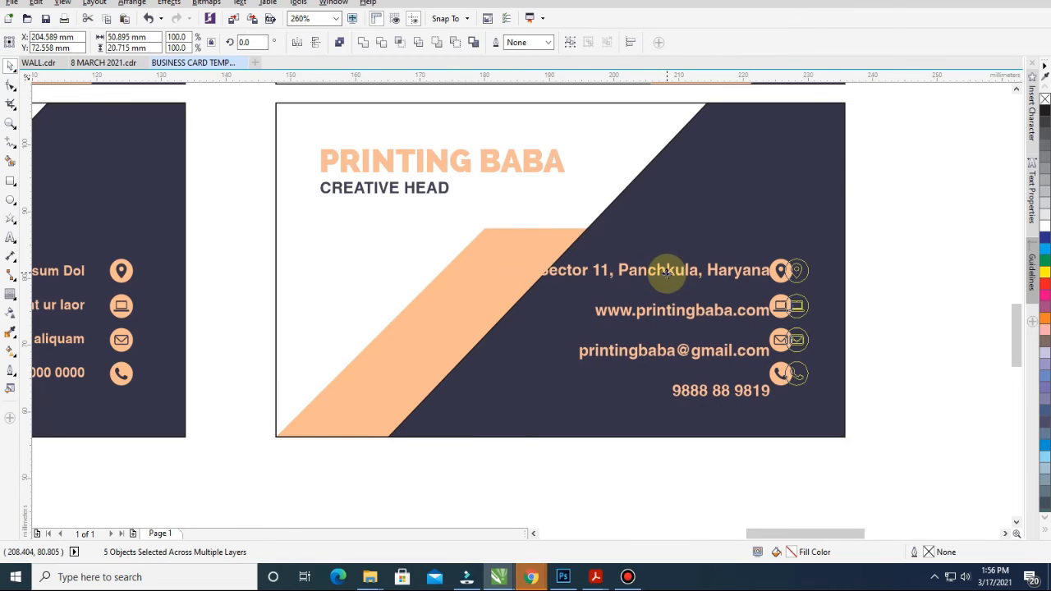
{"action": "left_click", "coordinate": [895, 314]}
Break the address onto two lines, move the block up, and uppercase its unit abbreviation
{"action": "double_click", "coordinate": [619, 273]}
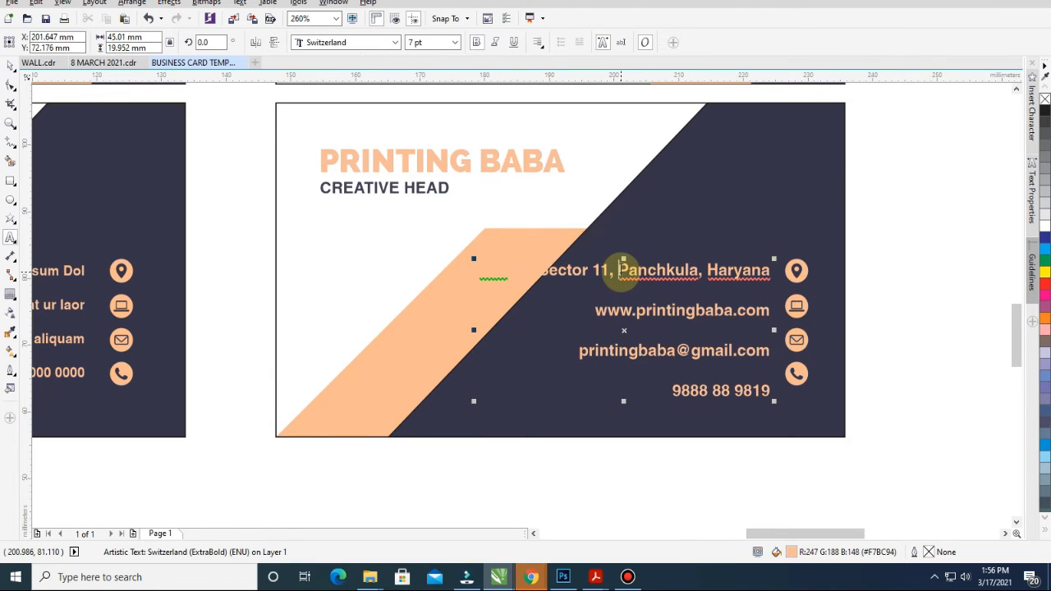
{"action": "key", "text": "Return"}
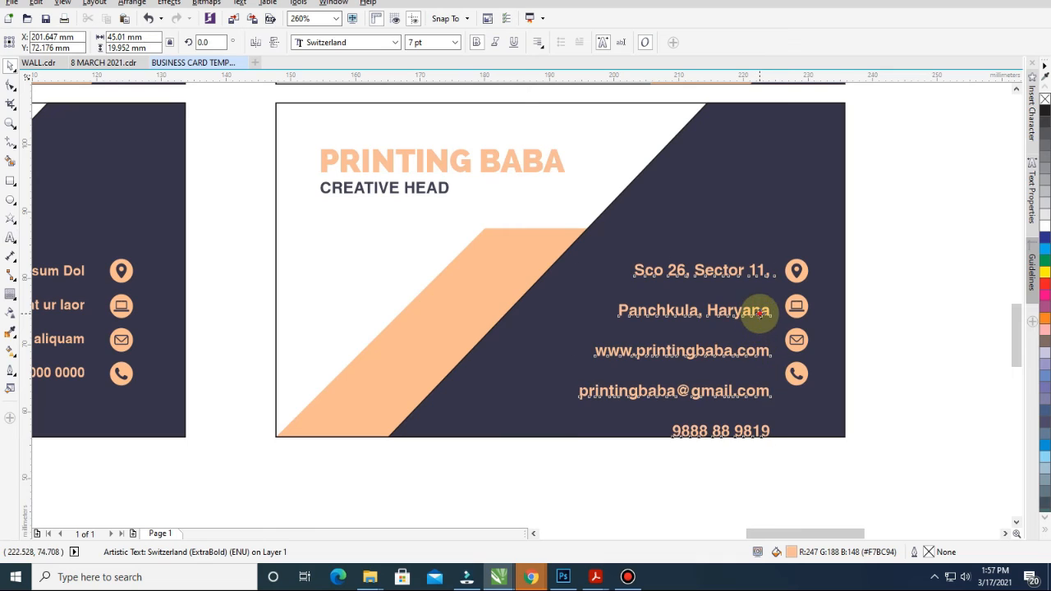
{"action": "key", "text": "ctrl+space"}
{"action": "left_click_drag", "start_coordinate": [755, 312], "coordinate": [763, 258]}
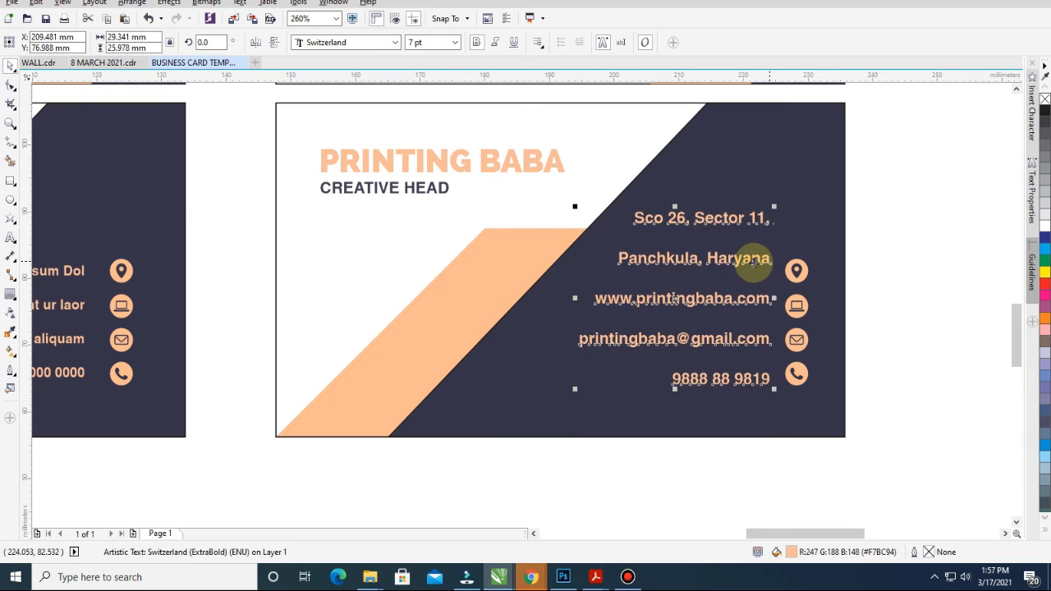
{"action": "double_click", "coordinate": [660, 217]}
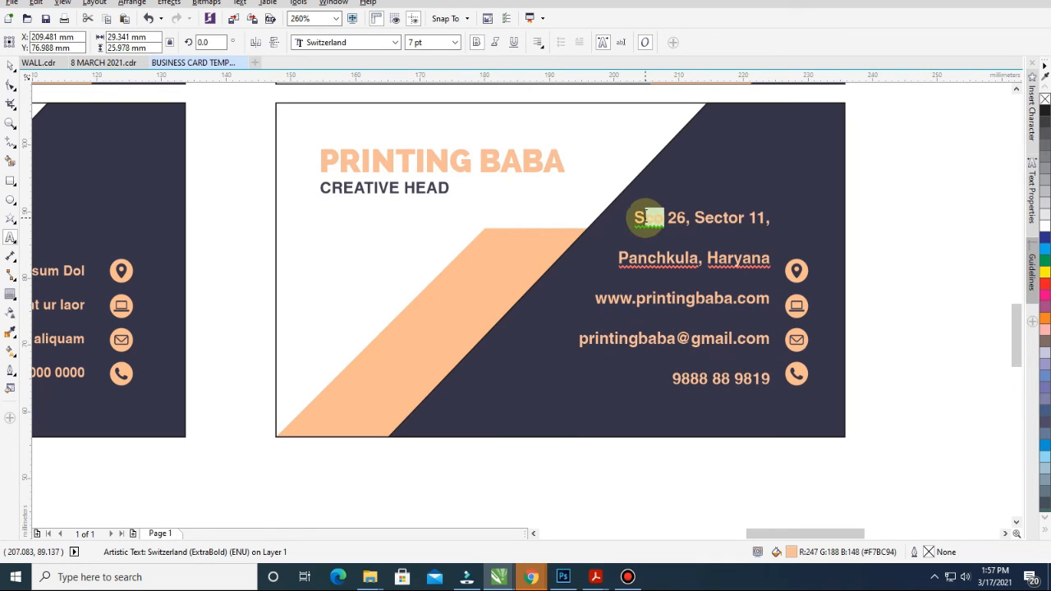
{"action": "key", "text": "shift+F3"}
{"action": "key", "text": "Return"}
{"action": "key", "text": "ctrl+space"}
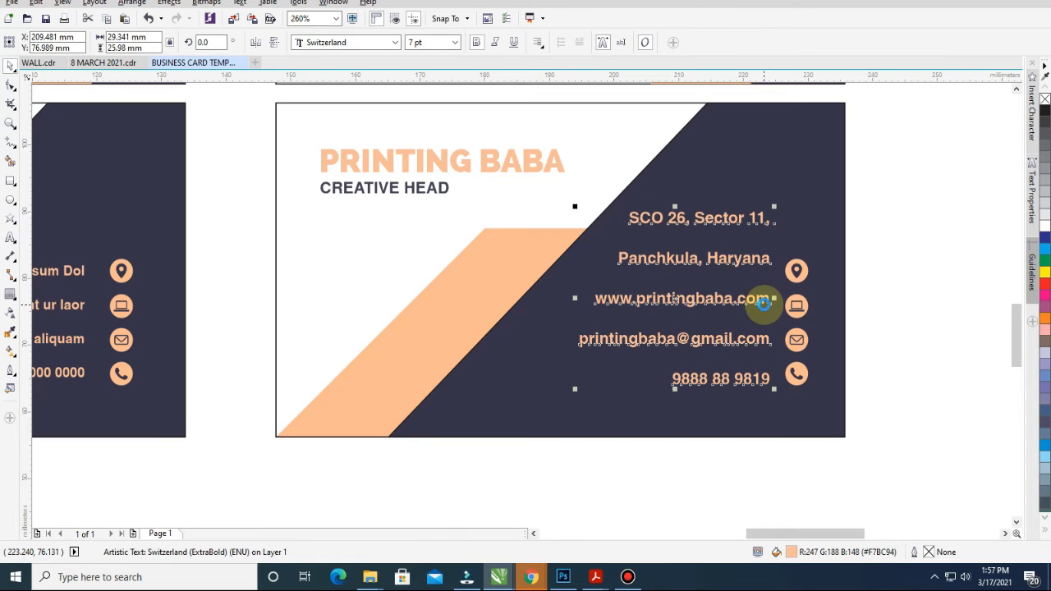
Combine the website, e-mail and phone lines into one text, each on its own line
{"action": "left_click", "coordinate": [764, 308]}
{"action": "left_click", "coordinate": [753, 345], "text": "shift"}
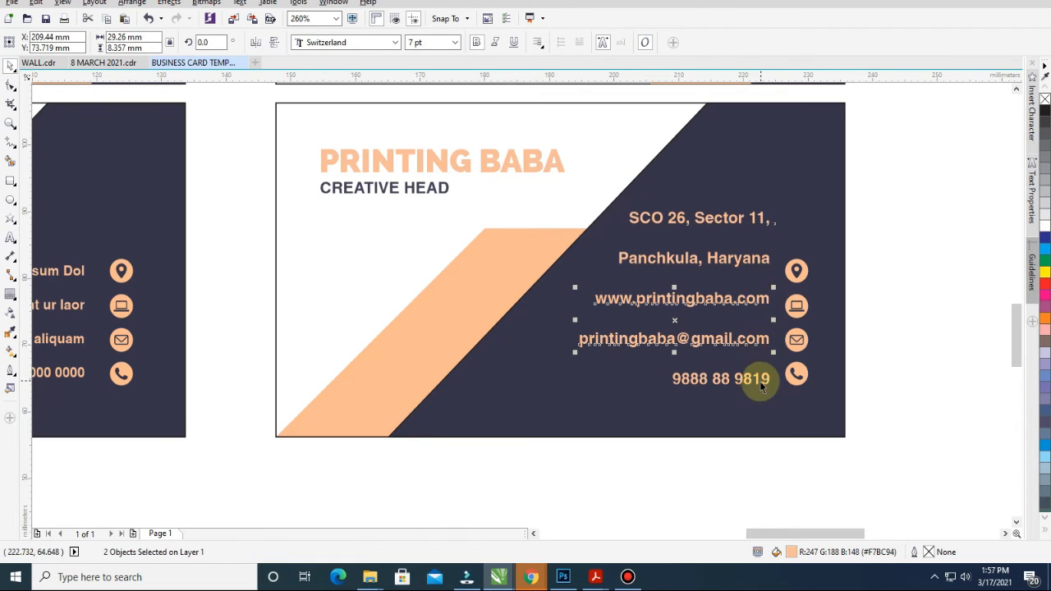
{"action": "left_click", "coordinate": [757, 381], "text": "shift"}
{"action": "key", "text": "ctrl+l"}
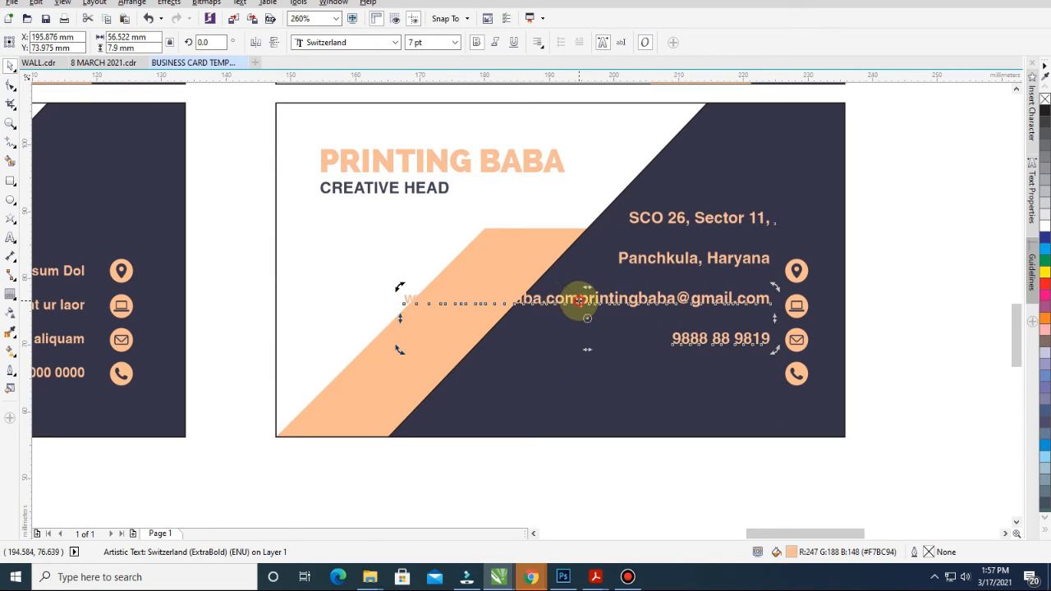
{"action": "double_click", "coordinate": [575, 301]}
{"action": "key", "text": "Return"}
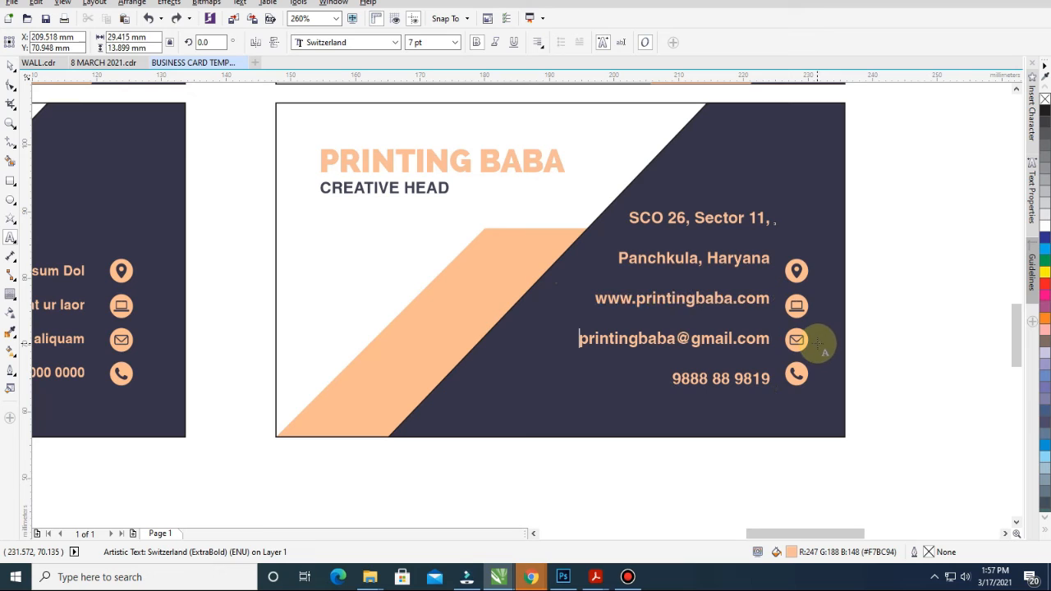
Tighten the line spacing of the website, e-mail and phone text
{"action": "key", "text": "F10"}
{"action": "left_click_drag", "start_coordinate": [575, 390], "coordinate": [579, 380]}
{"action": "key", "text": "space"}
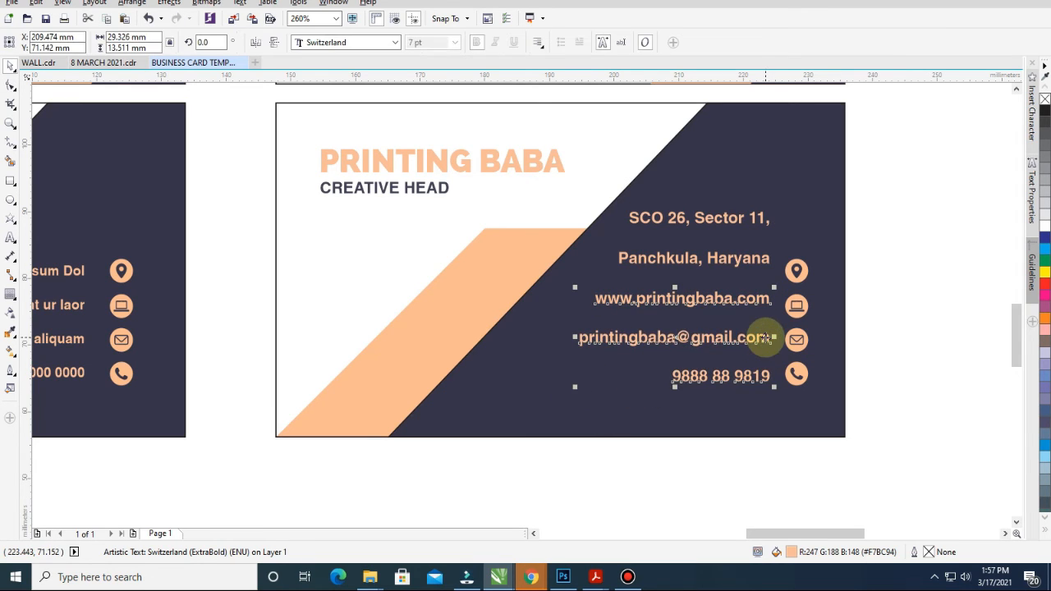
{"action": "key", "text": "ctrl+z"}
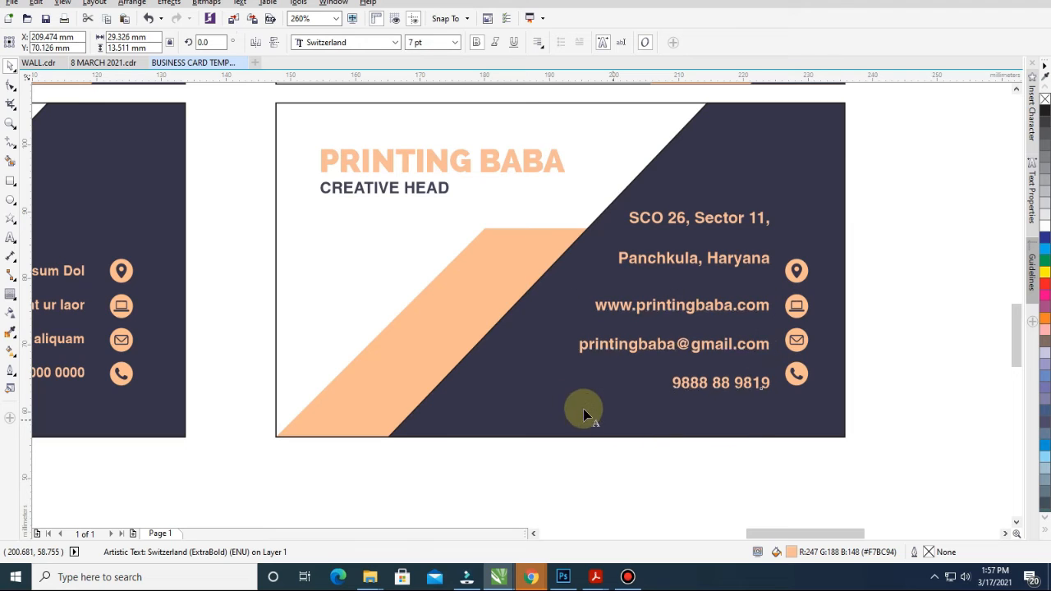
{"action": "key", "text": "F10"}
{"action": "left_click_drag", "start_coordinate": [575, 394], "coordinate": [576, 384]}
Place the second address line tightly under the first and move the address beside the pin icon
{"action": "left_click", "coordinate": [727, 265]}
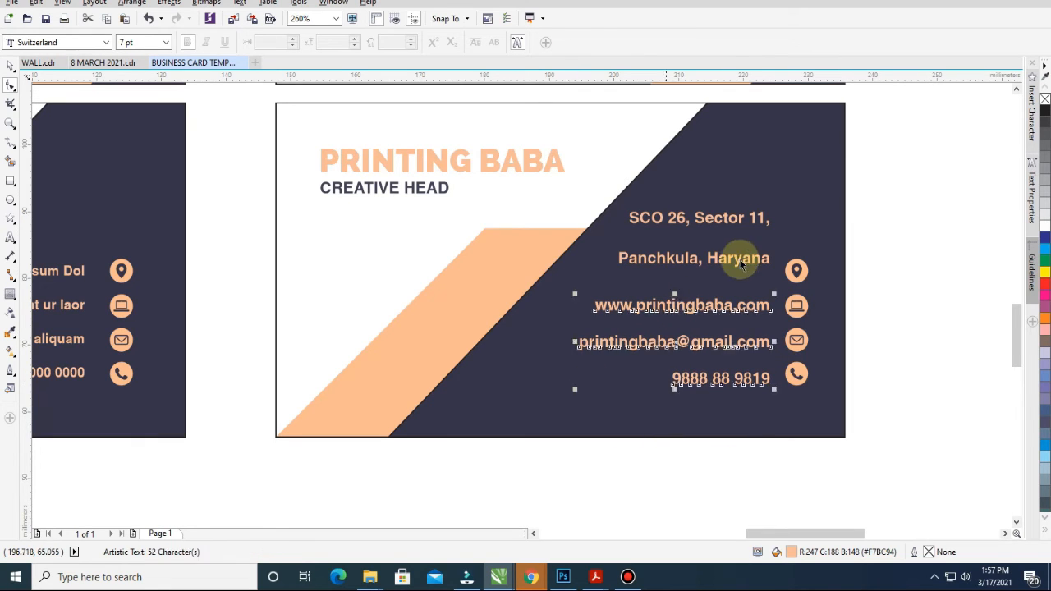
{"action": "key", "text": "space"}
{"action": "left_click", "coordinate": [715, 215], "text": "shift"}
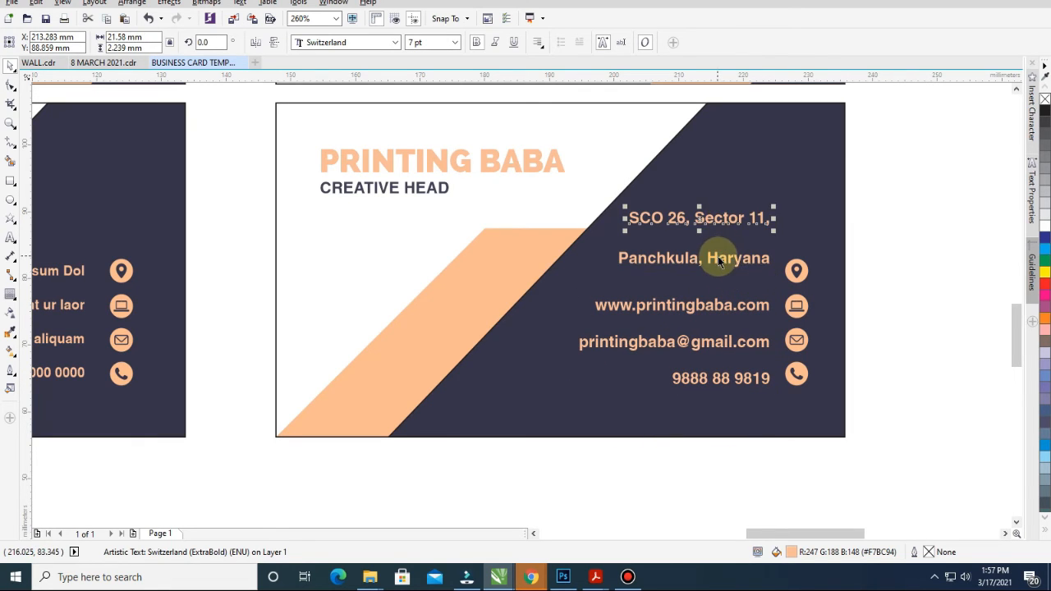
{"action": "left_click", "coordinate": [720, 261]}
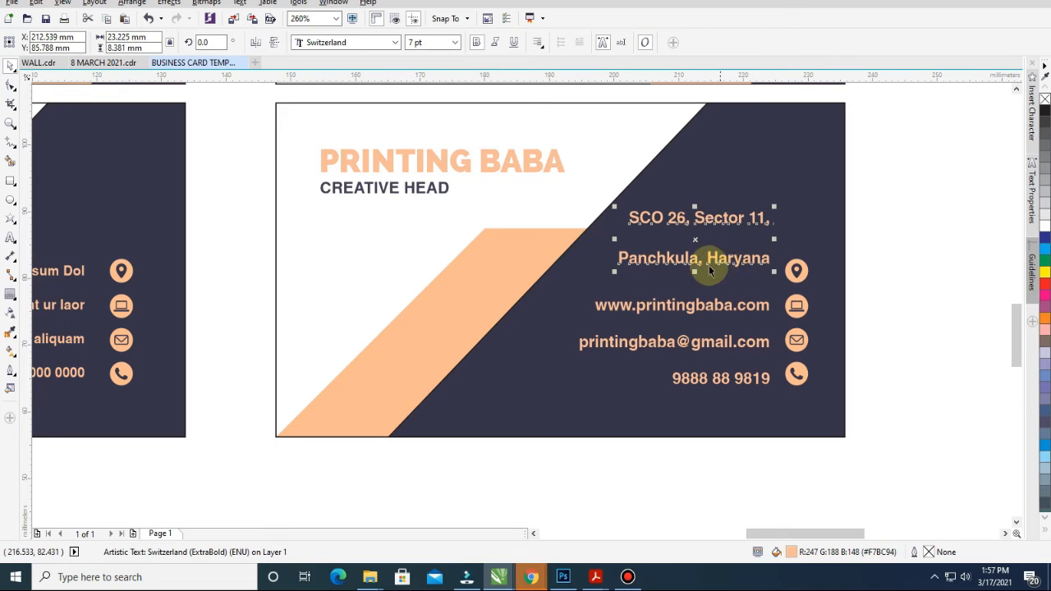
{"action": "key", "text": "F10"}
{"action": "left_click_drag", "start_coordinate": [615, 259], "coordinate": [616, 237]}
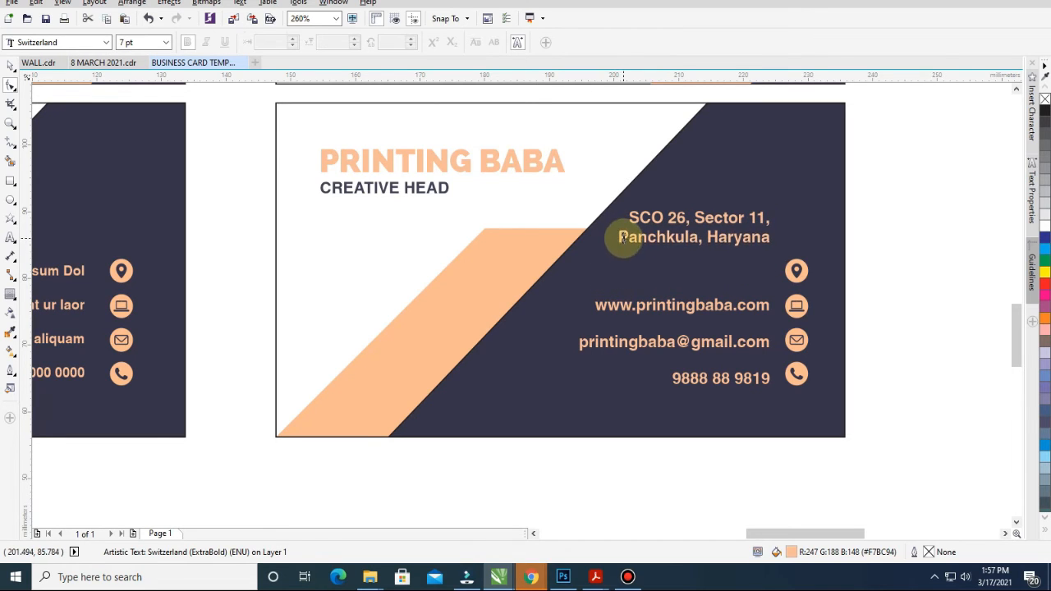
{"action": "key", "text": "space"}
{"action": "left_click", "coordinate": [926, 260]}
{"action": "left_click_drag", "start_coordinate": [764, 233], "coordinate": [768, 256]}
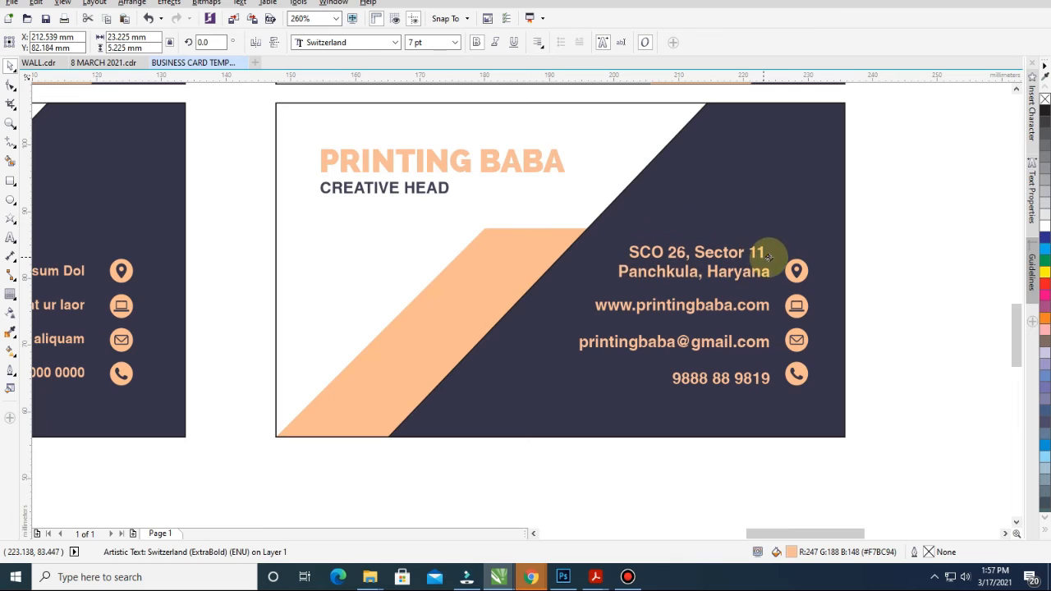
Delete the trailing comma after the first address line and nudge the address down
{"action": "double_click", "coordinate": [762, 253]}
{"action": "key", "text": "BackSpace"}
{"action": "key", "text": "Escape"}
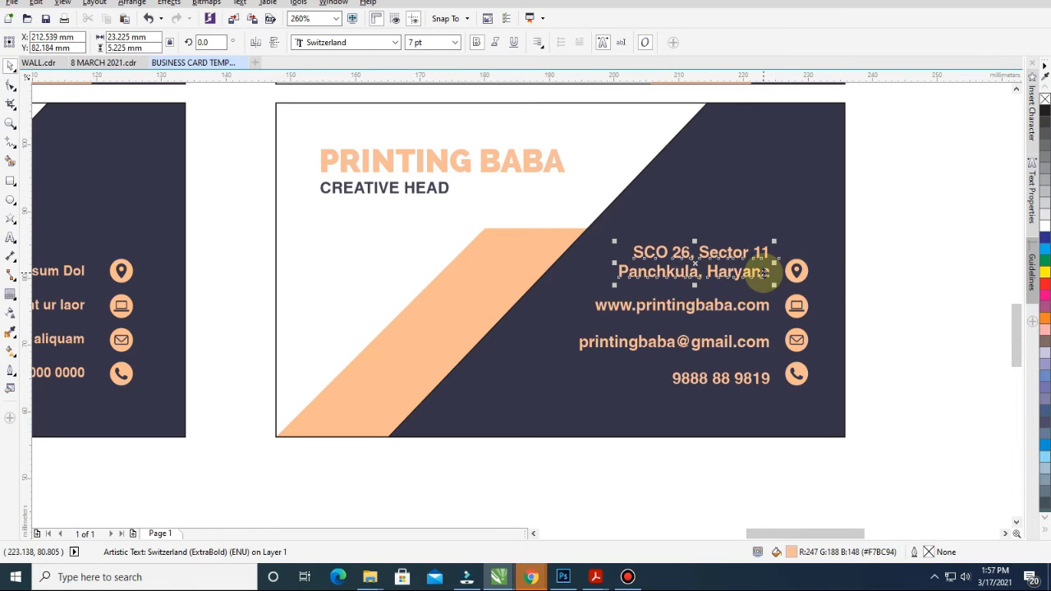
{"action": "key", "text": "Escape"}
{"action": "left_click_drag", "start_coordinate": [764, 274], "coordinate": [763, 277]}
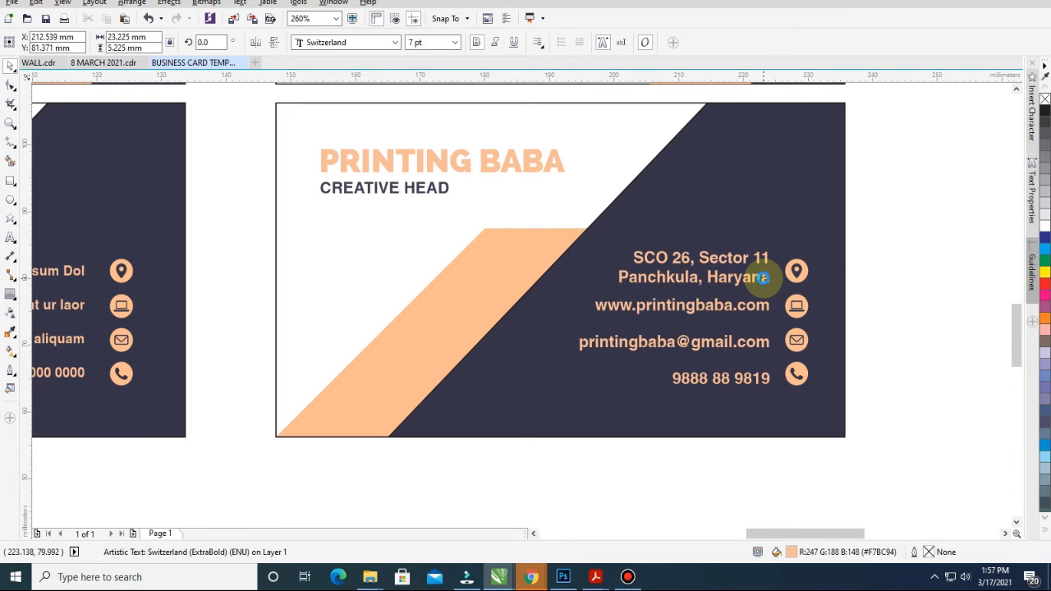
{"action": "left_click", "coordinate": [901, 320]}
Check the address, pin icon and contact lines for alignment
{"action": "left_click", "coordinate": [657, 257]}
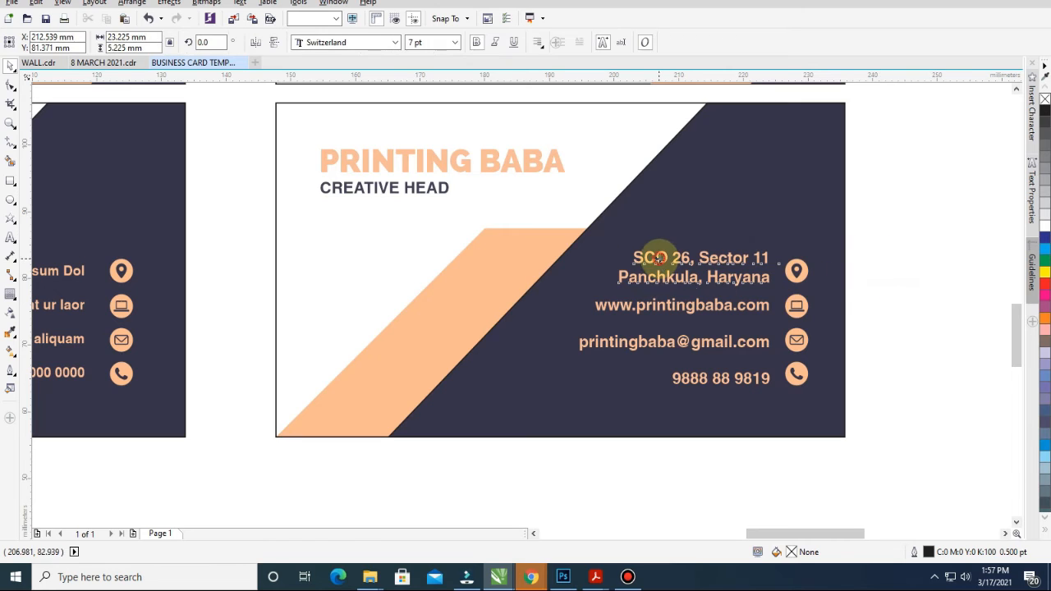
{"action": "left_click", "coordinate": [849, 274]}
{"action": "left_click_drag", "start_coordinate": [776, 287], "coordinate": [777, 288]}
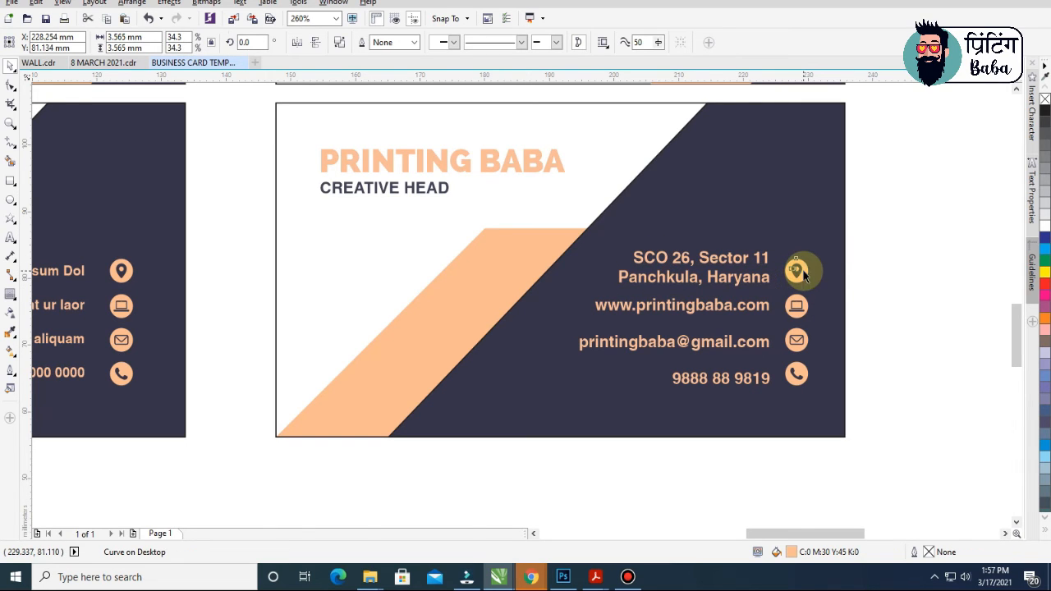
{"action": "left_click", "coordinate": [915, 281]}
{"action": "left_click", "coordinate": [759, 380]}
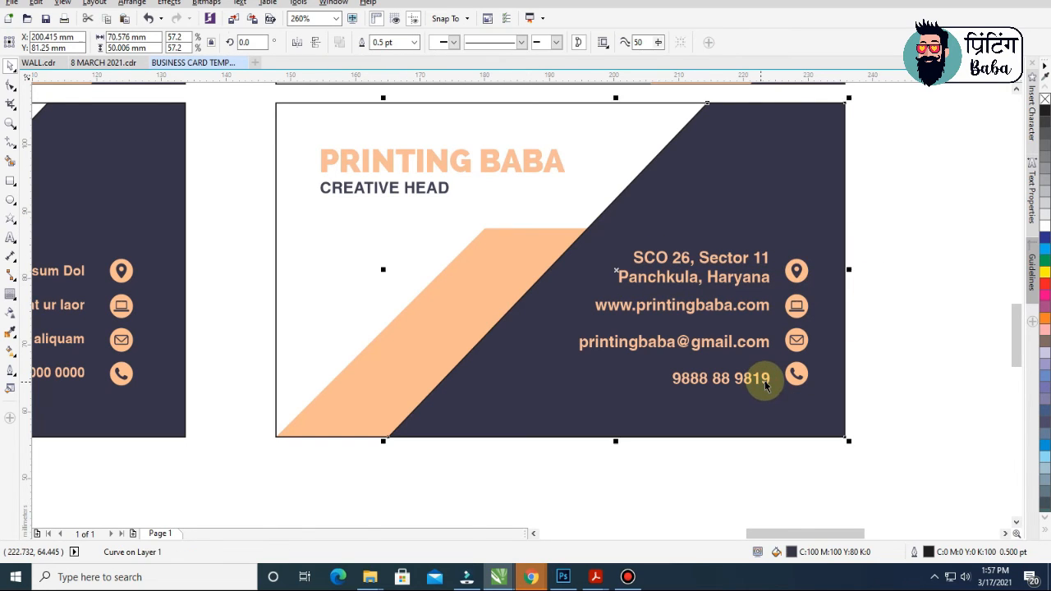
{"action": "key", "text": "F10"}
{"action": "left_click", "coordinate": [578, 380]}
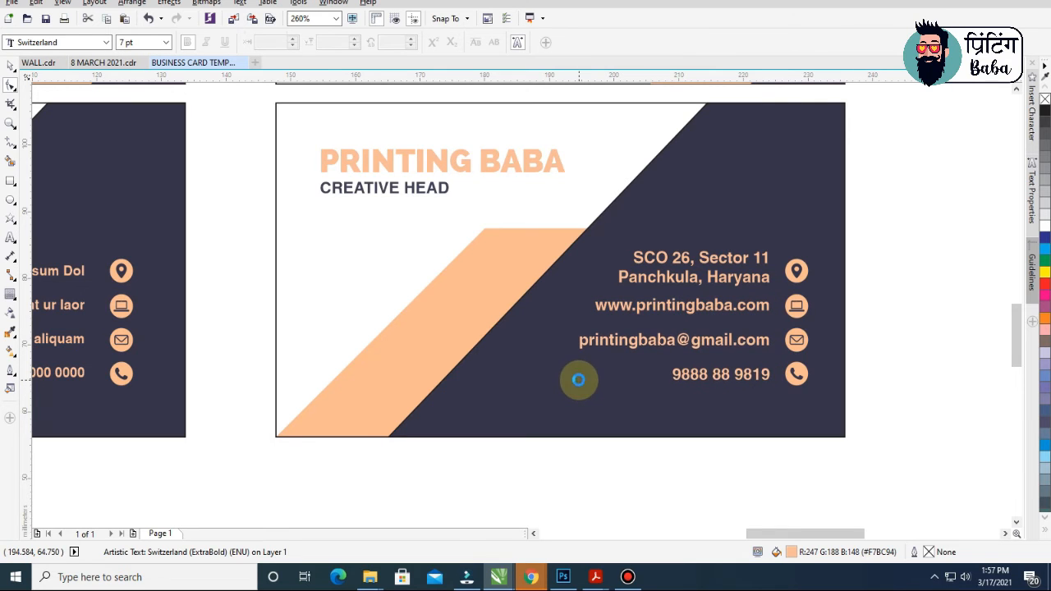
{"action": "key", "text": "space"}
{"action": "left_click", "coordinate": [915, 211]}
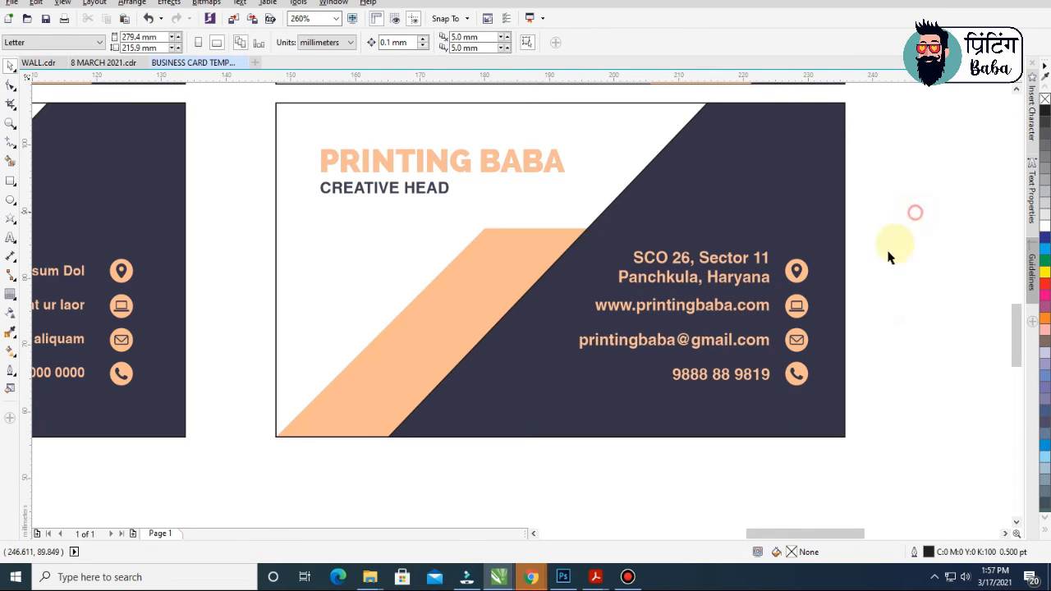
Nudge the address text down to sit level with the pin icon
{"action": "left_click", "coordinate": [762, 259]}
{"action": "left_click", "coordinate": [765, 259]}
{"action": "key", "text": "Down"}
{"action": "key", "text": "Down"}
{"action": "key", "text": "Down"}
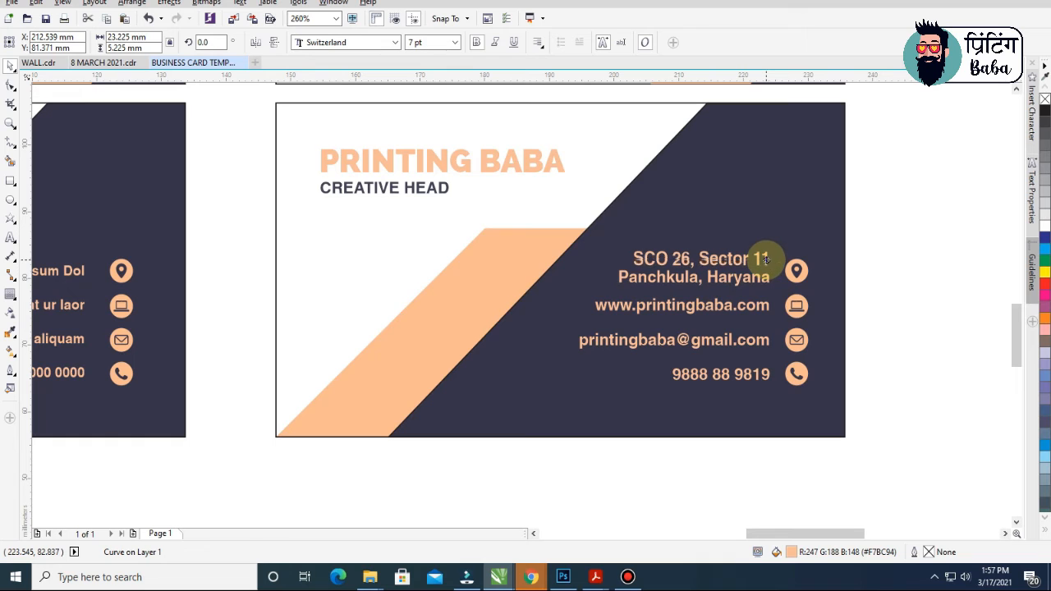
{"action": "left_click", "coordinate": [917, 295]}
{"action": "scroll", "coordinate": [799, 316], "scroll_direction": "down", "scroll_amount": 1}
{"action": "scroll", "coordinate": [792, 320], "scroll_direction": "down", "scroll_amount": 4}
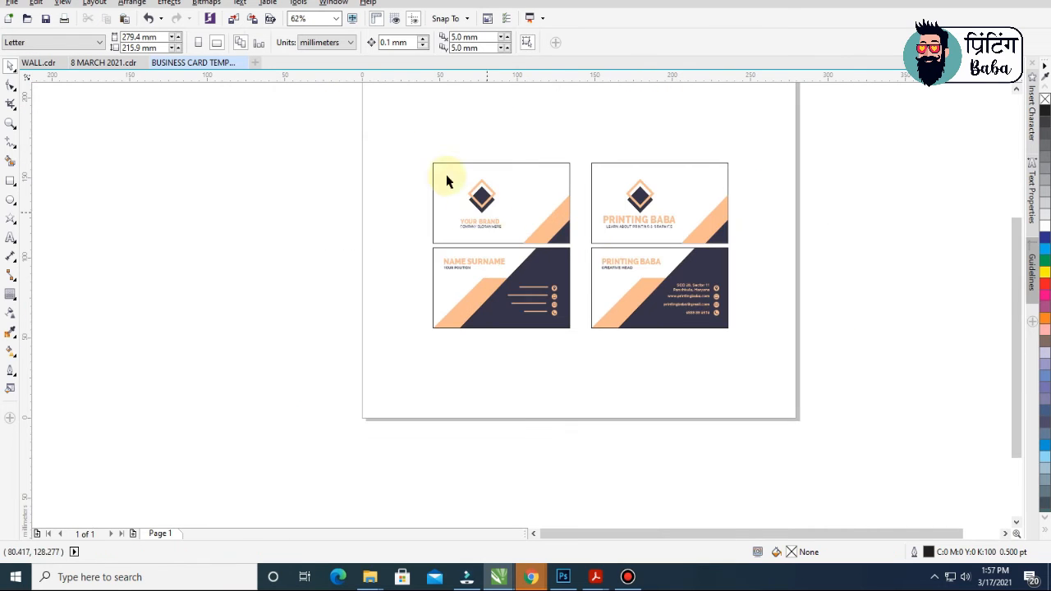
Check the address and contact text blocks on the second pair's back card
{"action": "left_click_drag", "start_coordinate": [375, 110], "coordinate": [889, 428]}
{"action": "key", "text": "shift+F2"}
{"action": "left_click", "coordinate": [948, 398]}
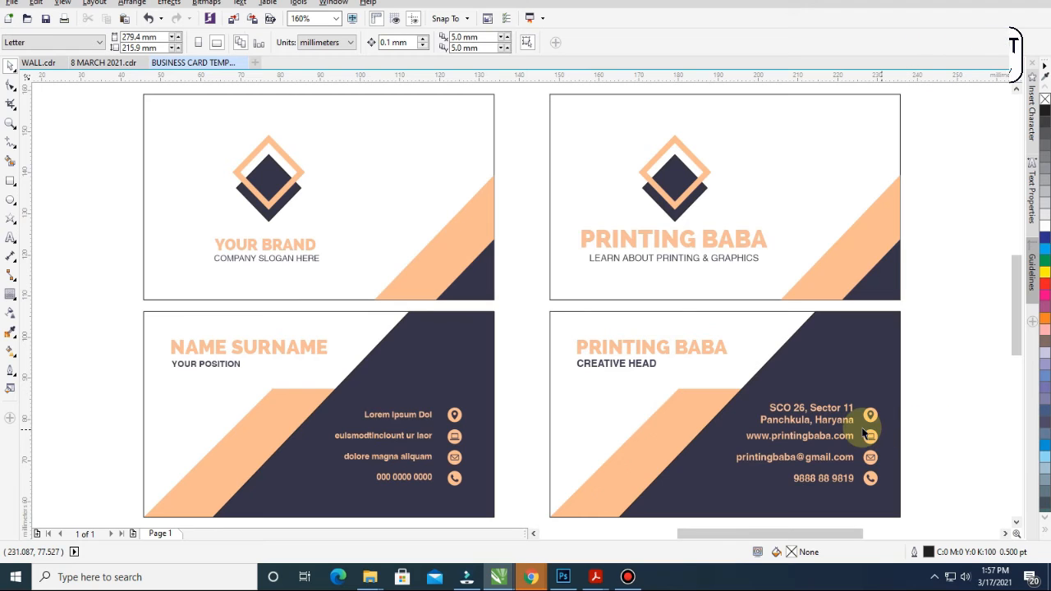
{"action": "left_click", "coordinate": [833, 417]}
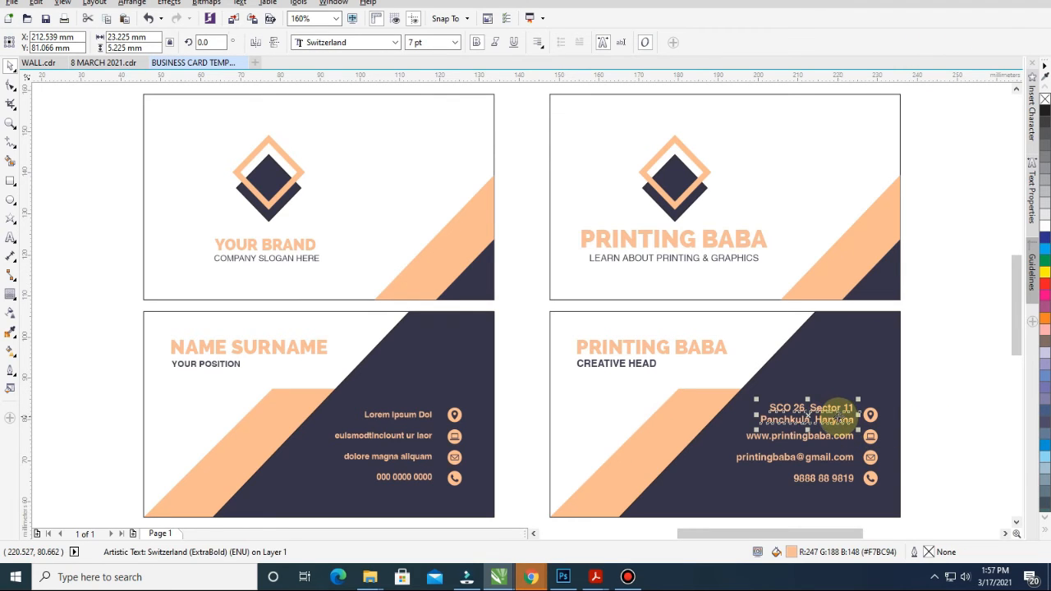
{"action": "left_click", "coordinate": [955, 464]}
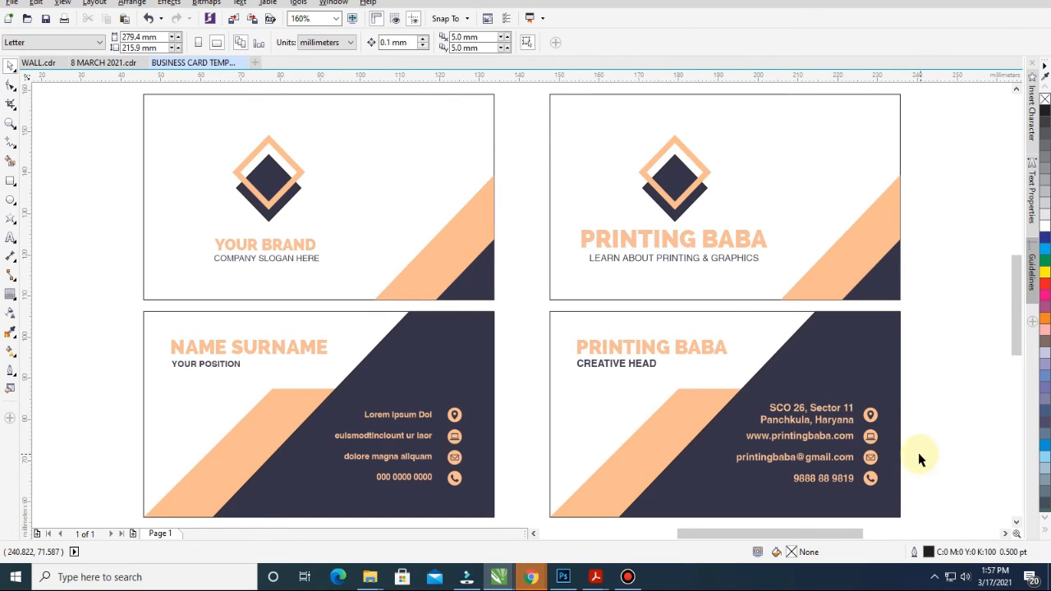
{"action": "left_click", "coordinate": [833, 417]}
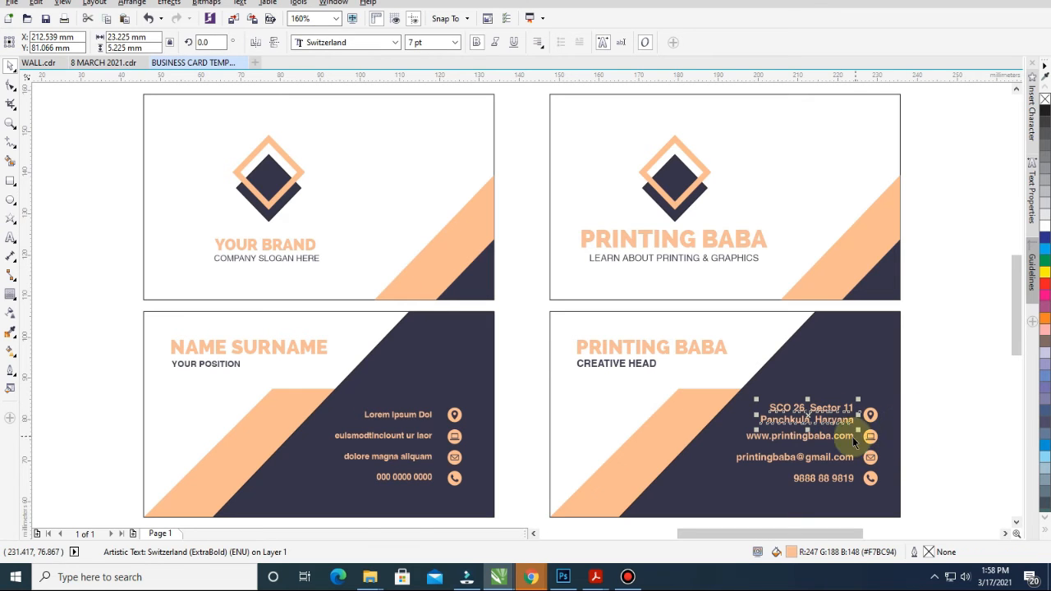
{"action": "left_click", "coordinate": [850, 437]}
{"action": "left_click", "coordinate": [957, 403]}
Widen the page to 350 mm
{"action": "scroll", "coordinate": [727, 368], "scroll_direction": "down", "scroll_amount": 4}
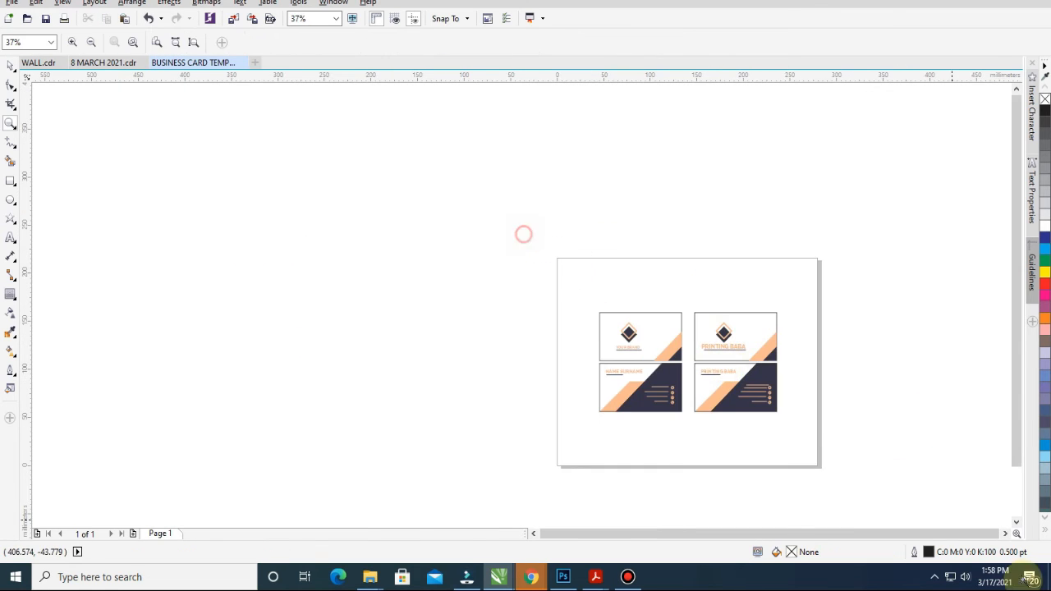
{"action": "scroll", "coordinate": [784, 281], "scroll_direction": "up", "scroll_amount": 1}
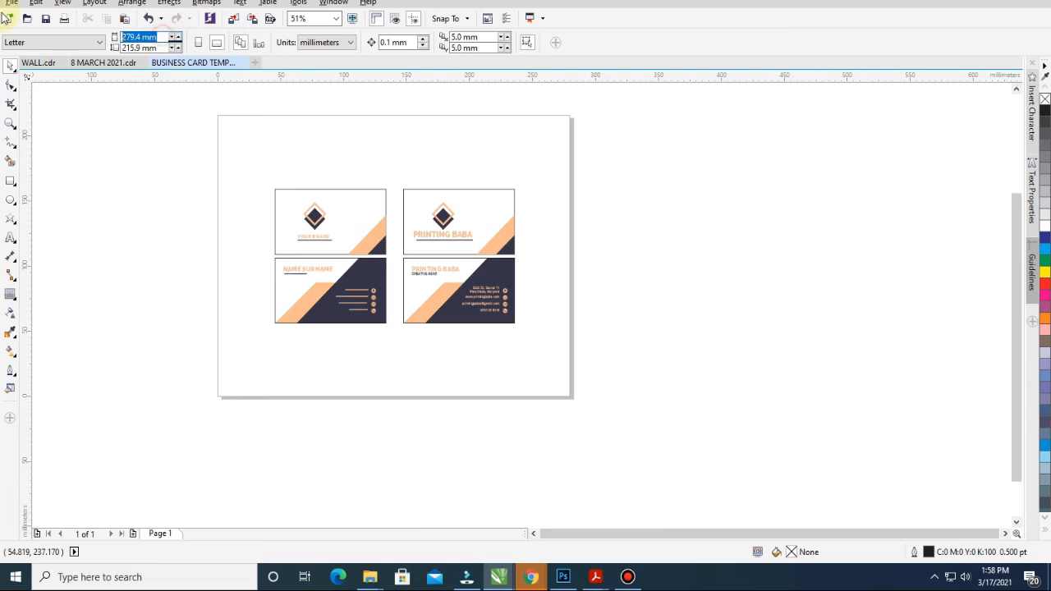
{"action": "key", "text": "Return"}
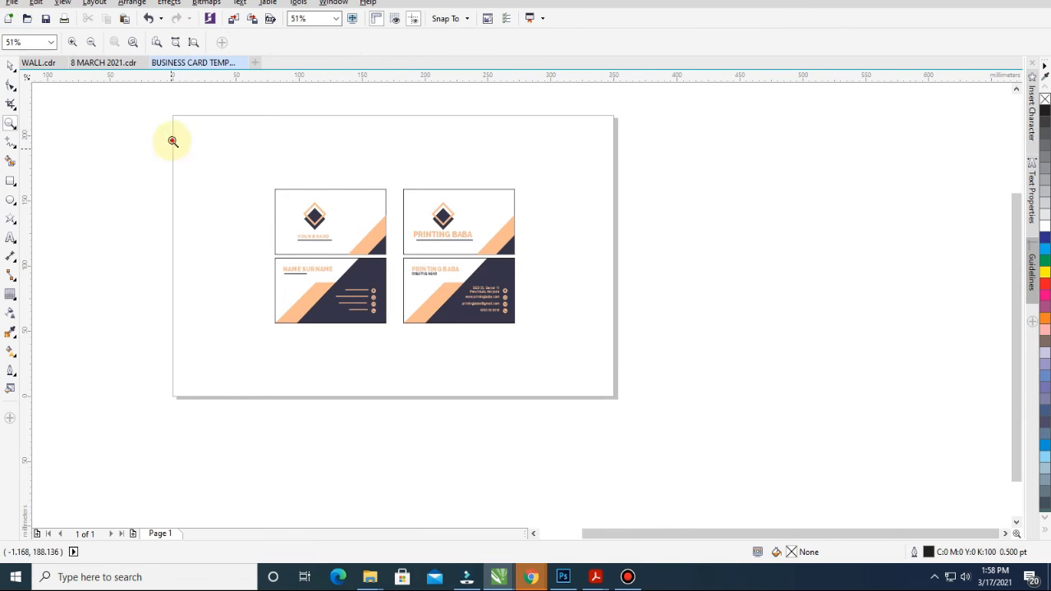
{"action": "scroll", "coordinate": [246, 164], "scroll_direction": "up", "scroll_amount": 1}
Marquee-select both cards of the PRINTING BABA pair
{"action": "left_click_drag", "start_coordinate": [256, 93], "coordinate": [694, 439]}
{"action": "scroll", "coordinate": [656, 293], "scroll_direction": "right", "scroll_amount": 1}
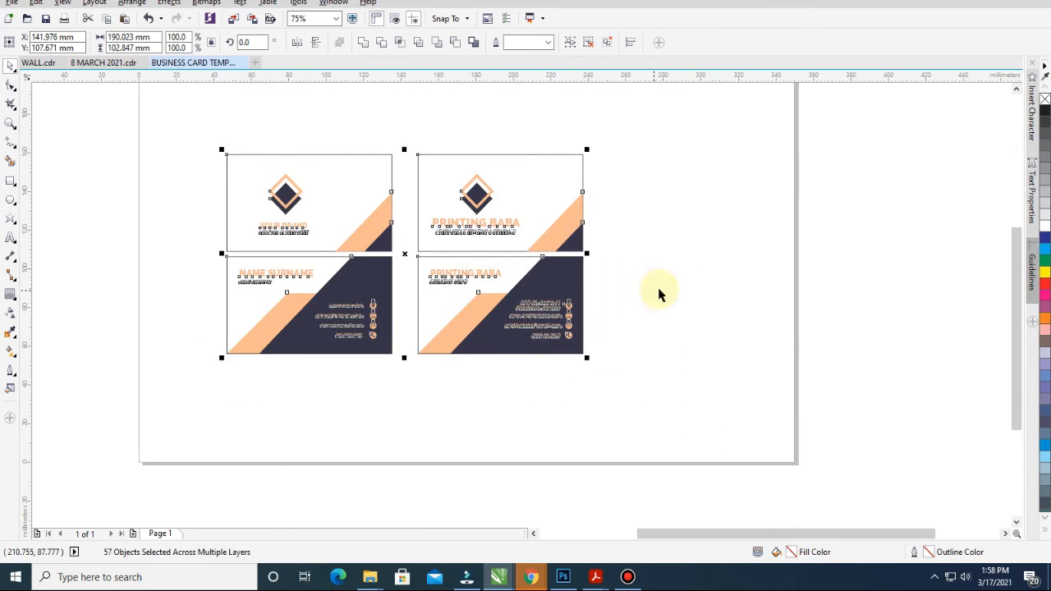
{"action": "left_click", "coordinate": [345, 110]}
{"action": "scroll", "coordinate": [573, 321], "scroll_direction": "up", "scroll_amount": 1}
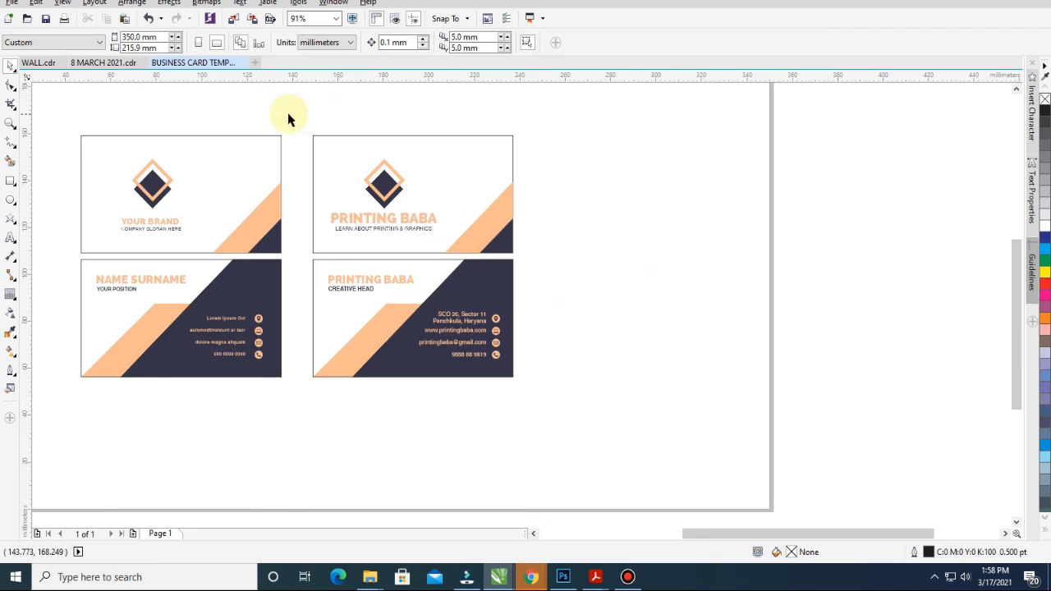
{"action": "left_click_drag", "start_coordinate": [291, 111], "coordinate": [569, 410]}
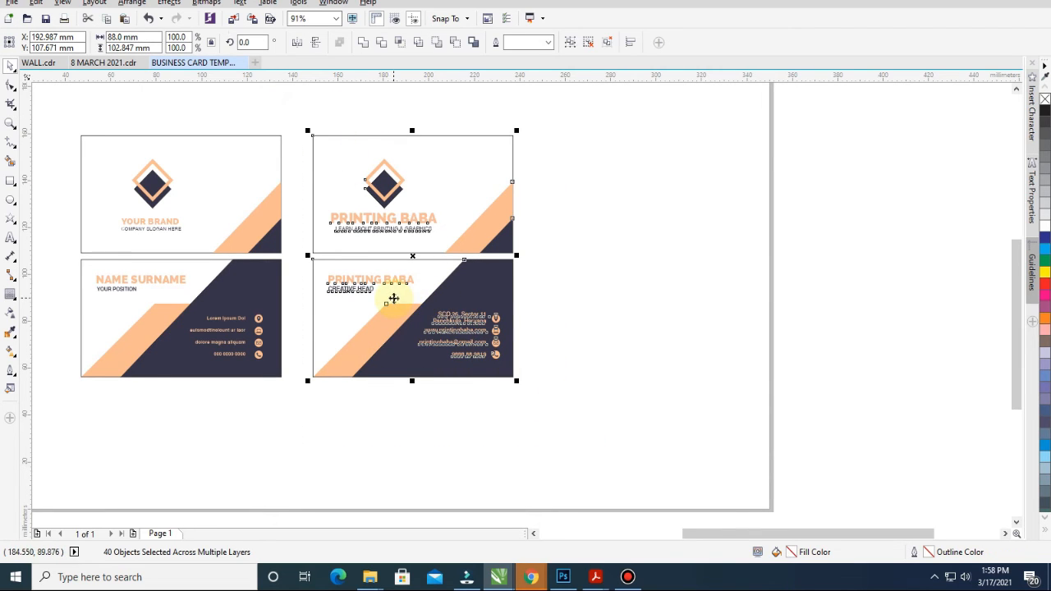
Drop a copy of the PRINTING BABA card pair as a third column on the right
{"action": "key", "text": "Escape"}
{"action": "key", "text": "z"}
{"action": "left_click_drag", "start_coordinate": [66, 105], "coordinate": [710, 474]}
{"action": "key", "text": "space"}
{"action": "left_click_drag", "start_coordinate": [417, 107], "coordinate": [712, 472]}
{"action": "left_click_drag", "start_coordinate": [492, 324], "coordinate": [796, 335]}
{"action": "left_click", "coordinate": [668, 123]}
Zoom in on the newly copied pair's cards
{"action": "key", "text": "z"}
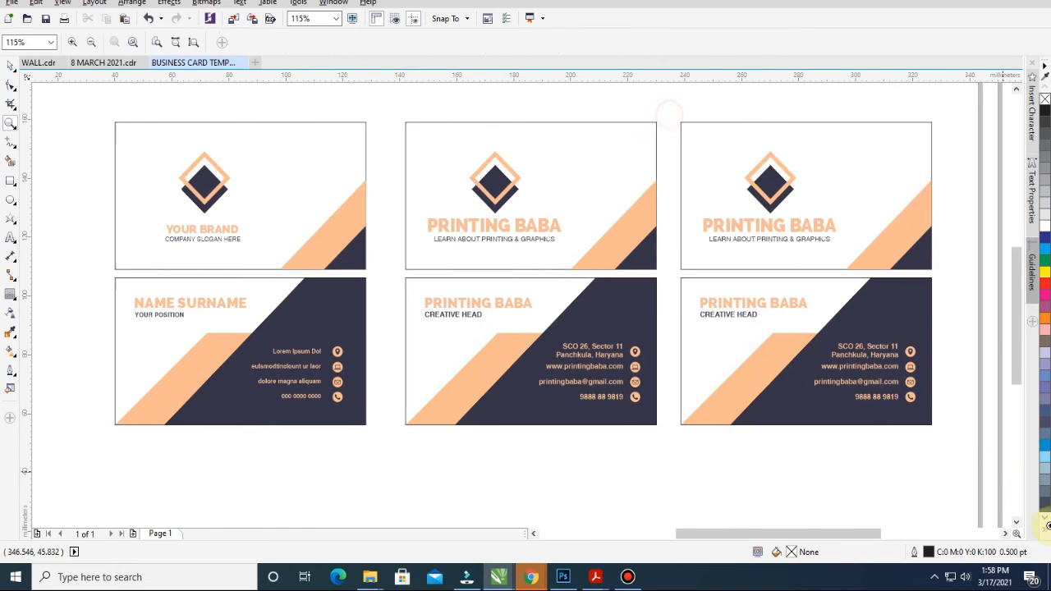
{"action": "scroll", "coordinate": [376, 75], "scroll_direction": "up", "scroll_amount": 1}
{"action": "left_click_drag", "start_coordinate": [323, 88], "coordinate": [673, 440]}
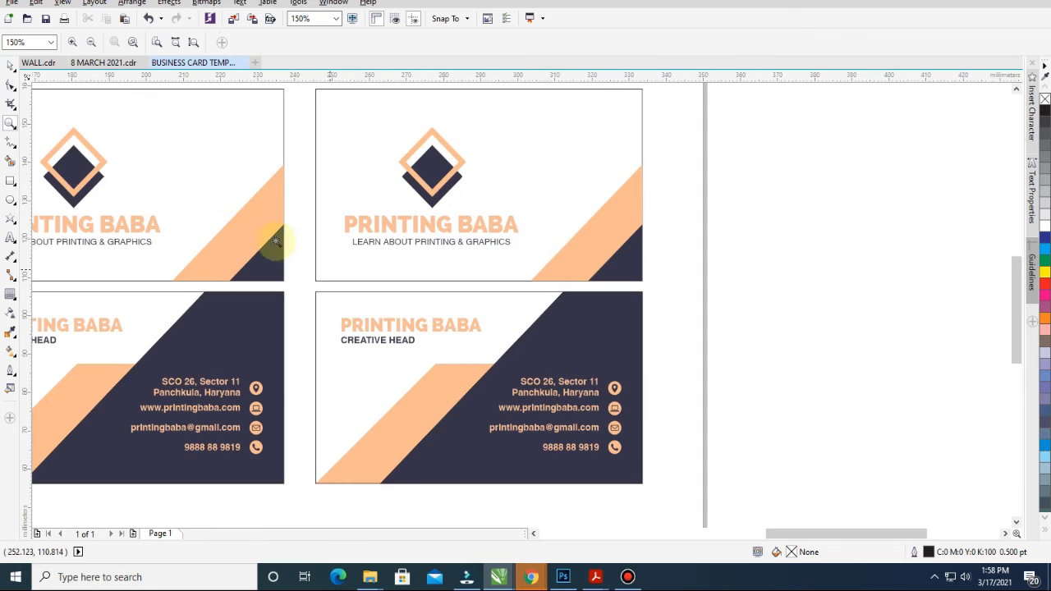
{"action": "left_click_drag", "start_coordinate": [281, 132], "coordinate": [873, 504]}
Combine the copied back card's contact texts with Ctrl+L, make the address one line, and move the block lower
{"action": "left_click", "coordinate": [580, 309]}
{"action": "left_click", "coordinate": [593, 345], "text": "shift"}
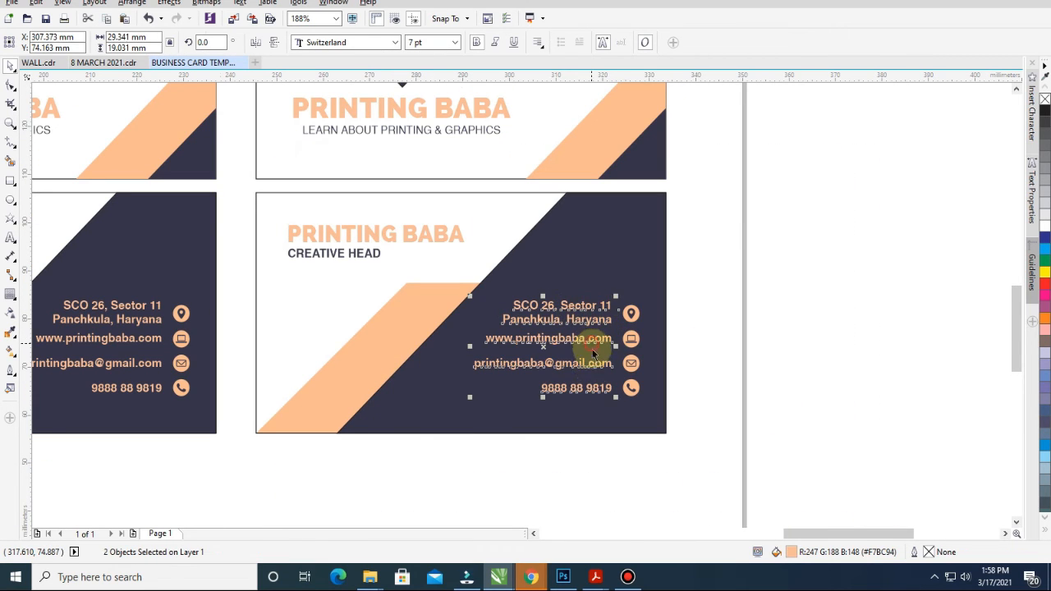
{"action": "key", "text": "ctrl+l"}
{"action": "key", "text": "z"}
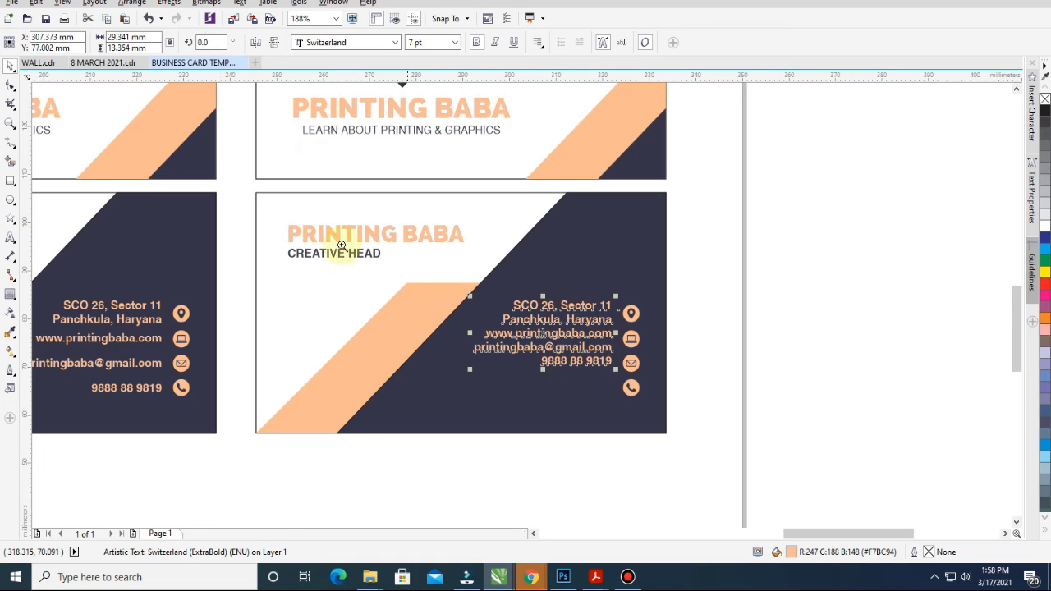
{"action": "left_click_drag", "start_coordinate": [324, 217], "coordinate": [816, 514]}
{"action": "double_click", "coordinate": [538, 223]}
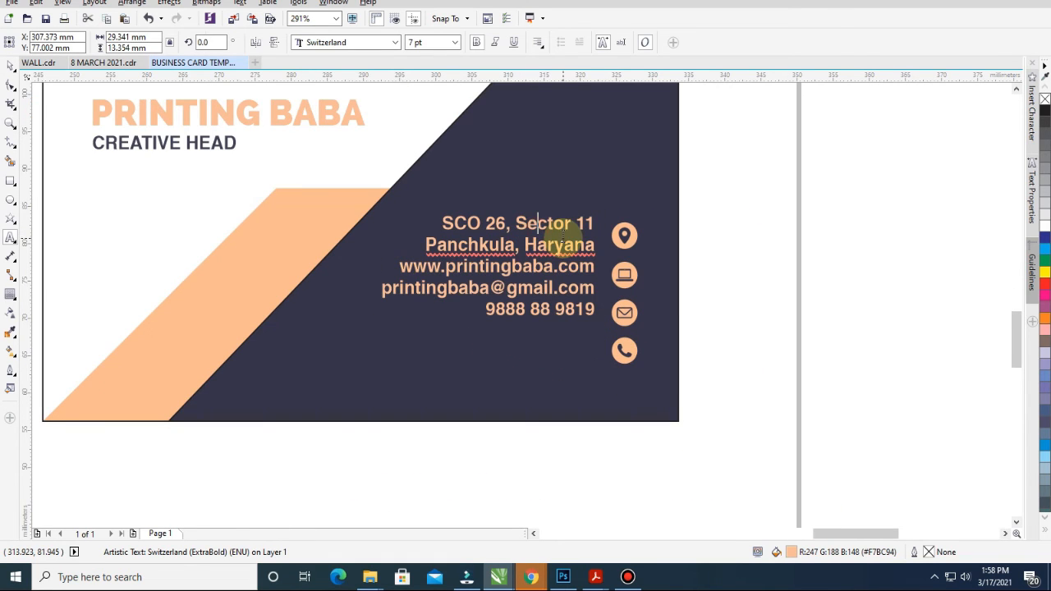
{"action": "key", "text": "Delete"}
{"action": "key", "text": "ctrl+space"}
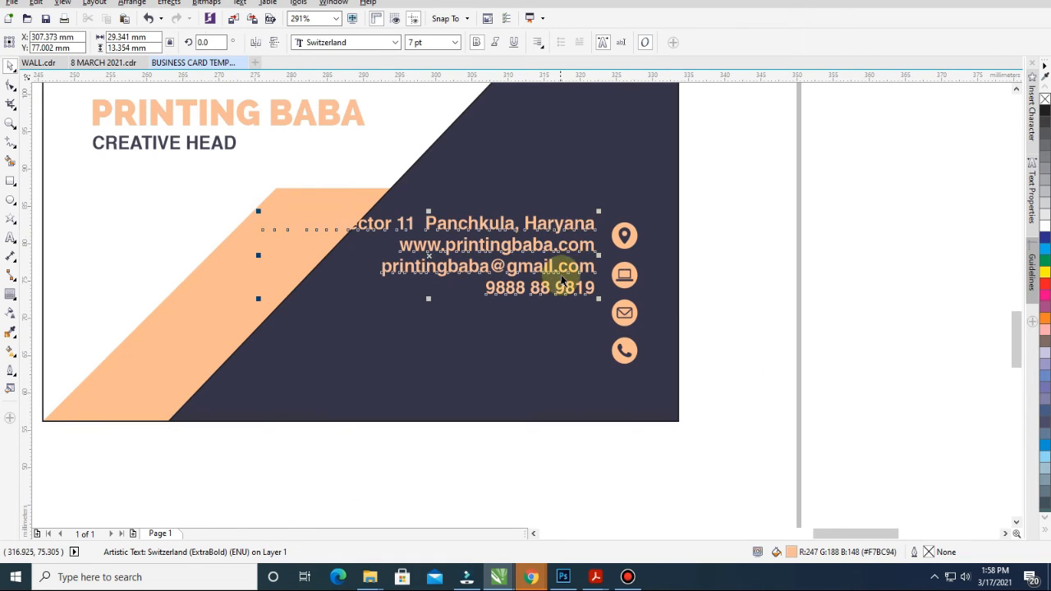
{"action": "left_click_drag", "start_coordinate": [577, 268], "coordinate": [579, 368]}
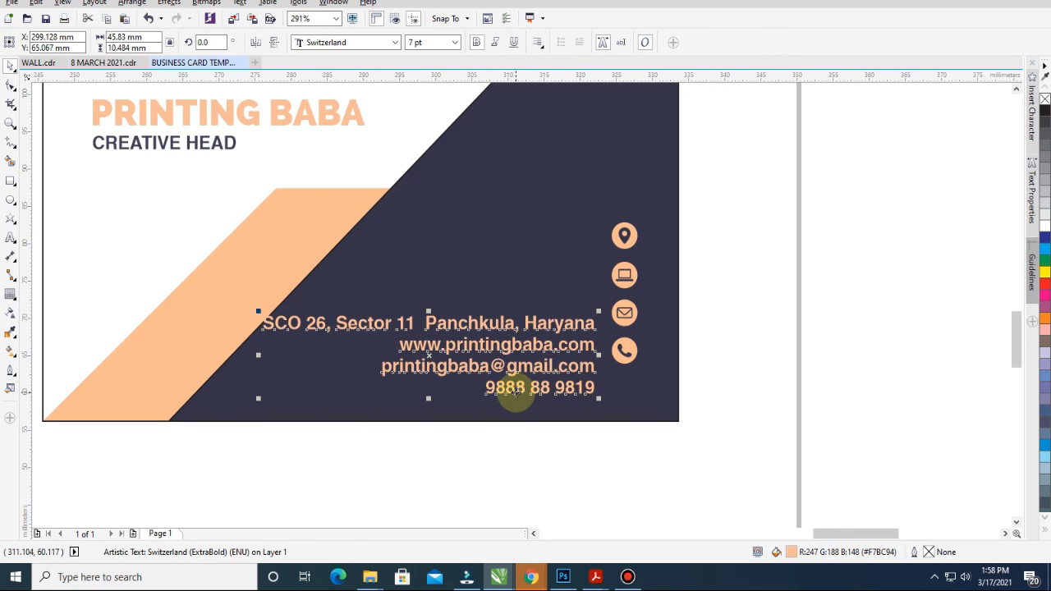
Move the phone number line to the top, above the address
{"action": "key", "text": "F8"}
{"action": "left_click_drag", "start_coordinate": [476, 386], "coordinate": [658, 392]}
{"action": "key", "text": "ctrl+c"}
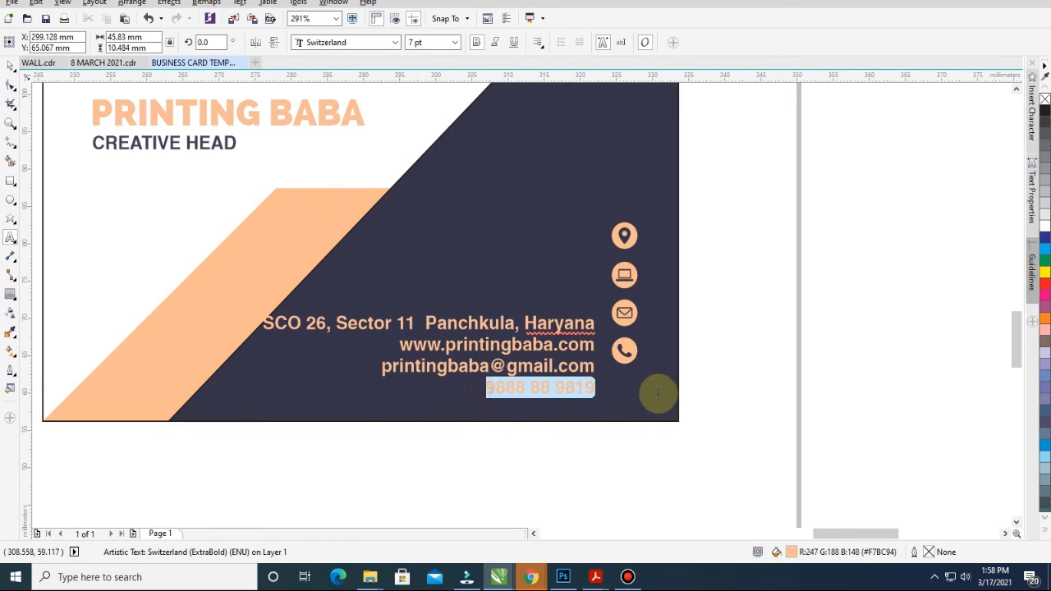
{"action": "key", "text": "BackSpace"}
{"action": "key", "text": "BackSpace"}
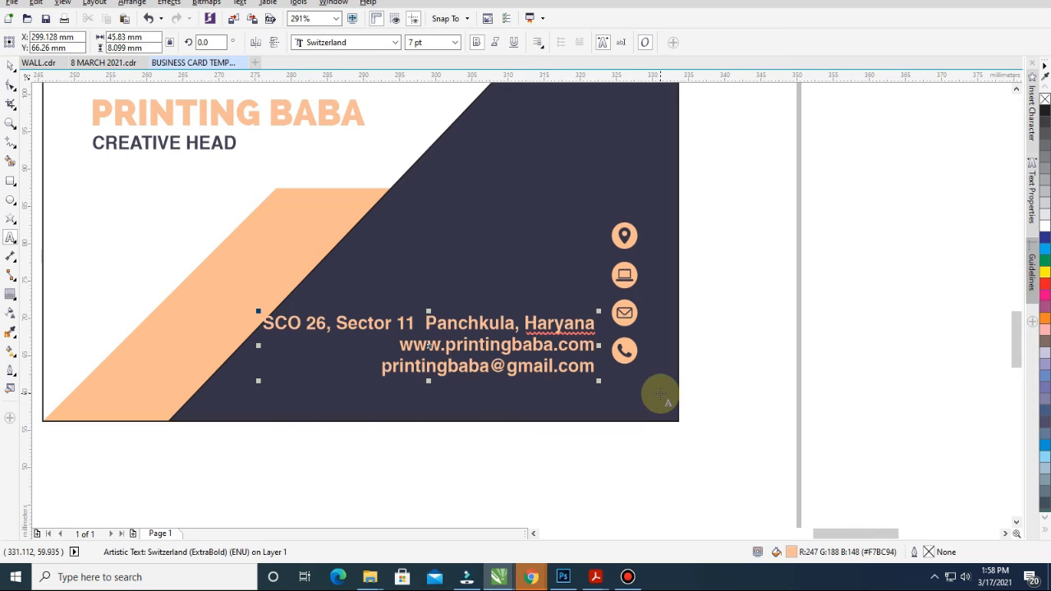
{"action": "key", "text": "ctrl+v"}
{"action": "key", "text": "Return"}
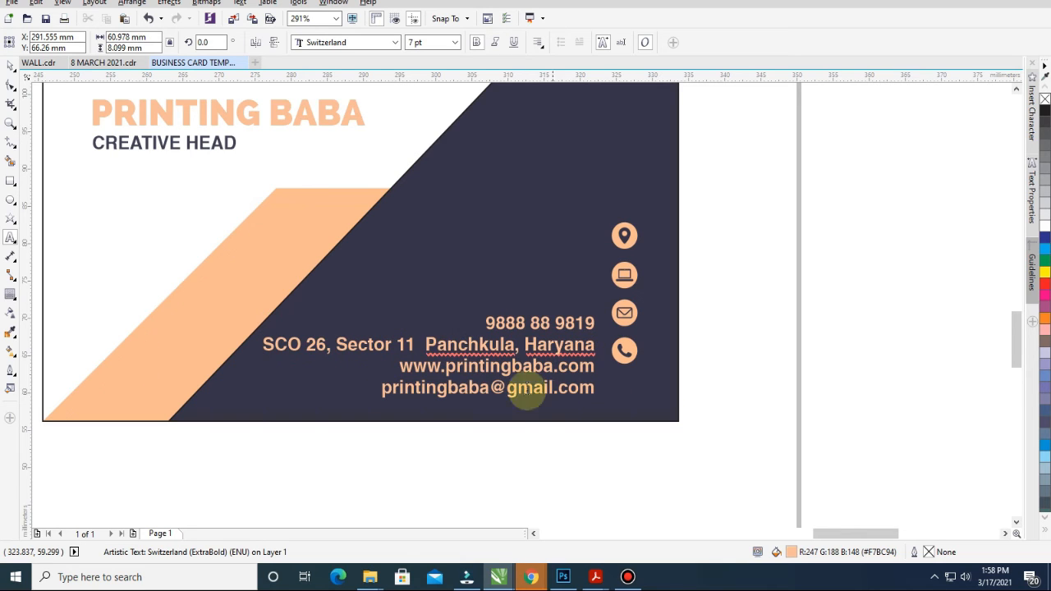
Move the website line before the address, keeping the e-mail line in place
{"action": "triple_click", "coordinate": [493, 369]}
{"action": "key", "text": "ctrl+c"}
{"action": "key", "text": "BackSpace"}
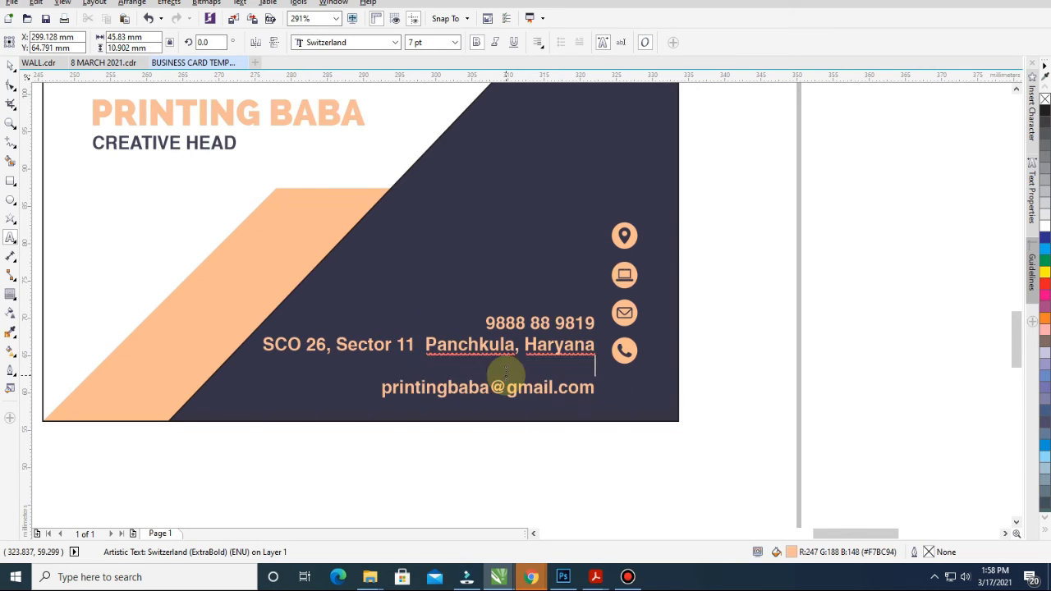
{"action": "key", "text": "ctrl+v"}
{"action": "key", "text": "Return"}
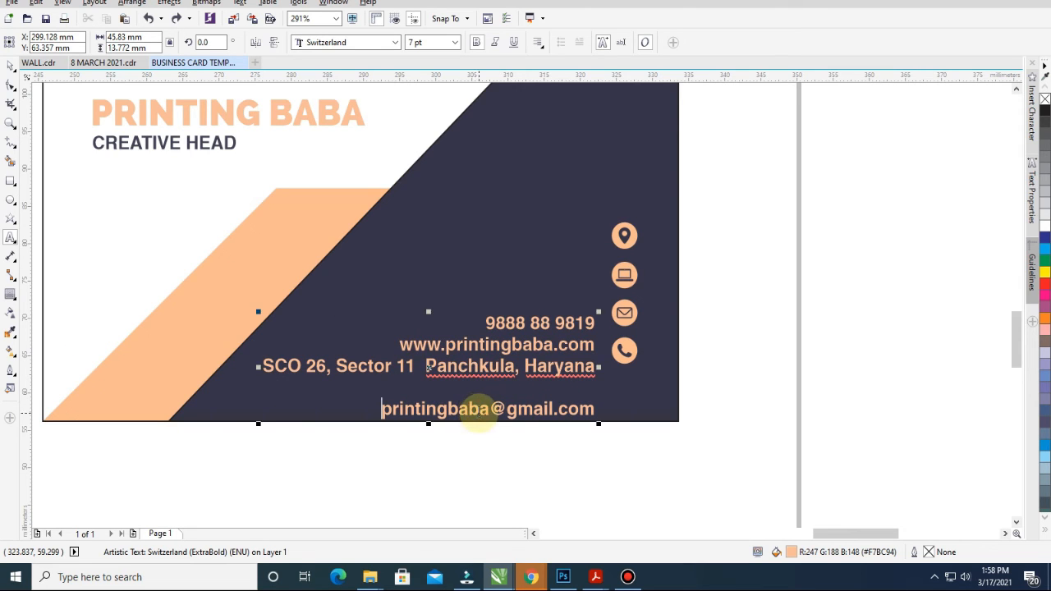
{"action": "key", "text": "shift+End"}
{"action": "key", "text": "BackSpace"}
{"action": "key", "text": "BackSpace"}
{"action": "key", "text": "BackSpace"}
{"action": "key", "text": "ctrl+z"}
{"action": "scroll", "coordinate": [479, 410], "scroll_direction": "up", "scroll_amount": 1}
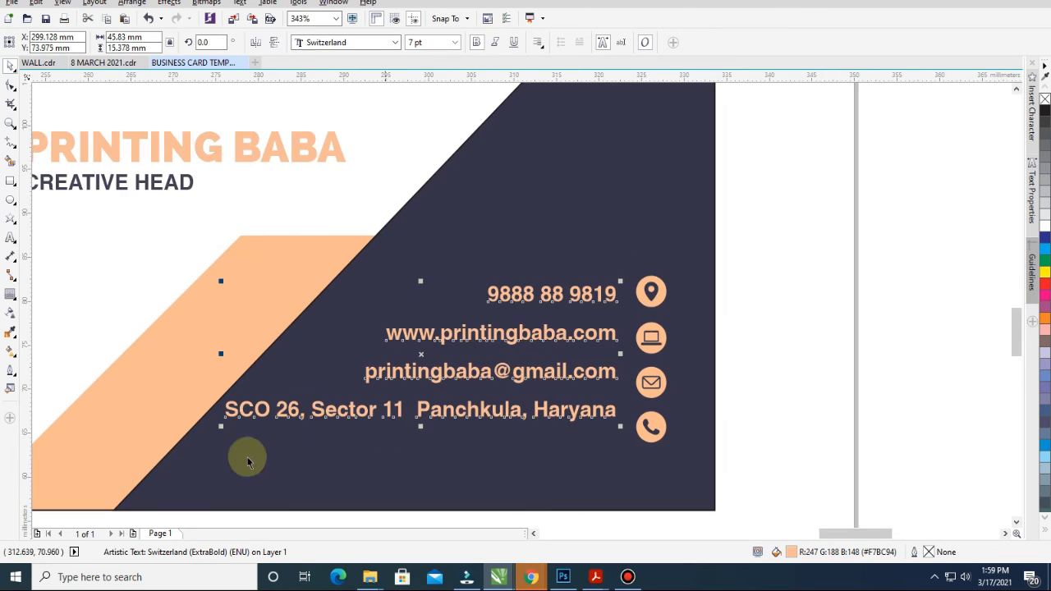
{"action": "key", "text": "Escape"}
Spread the contact lines further apart and nudge the text slightly right
{"action": "left_click_drag", "start_coordinate": [225, 441], "coordinate": [229, 450]}
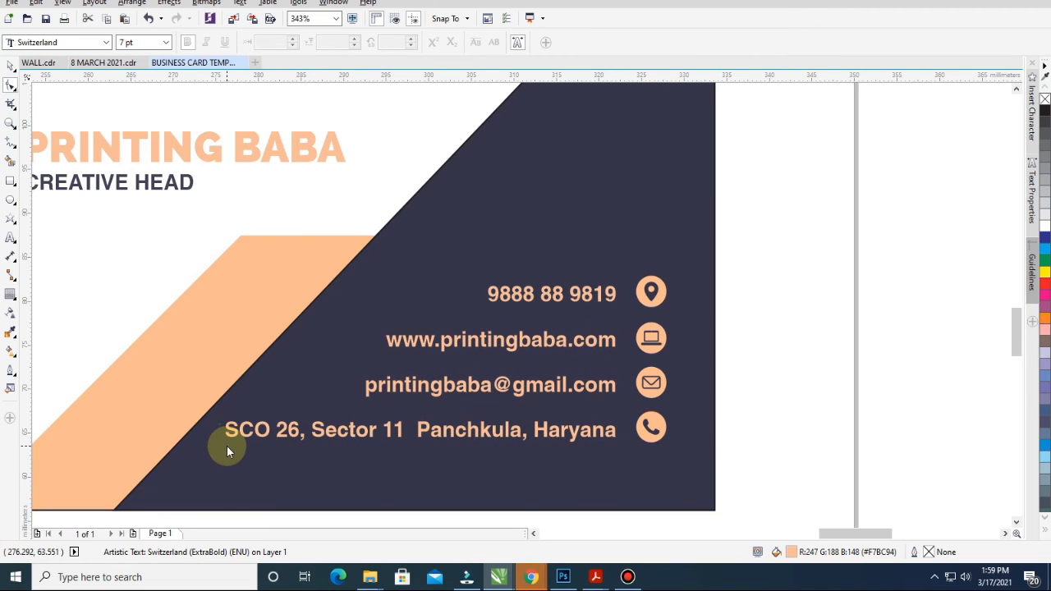
{"action": "key", "text": "space"}
{"action": "key", "text": "Right"}
{"action": "key", "text": "Right"}
{"action": "key", "text": "Right"}
{"action": "key", "text": "Right"}
{"action": "key", "text": "Right"}
{"action": "key", "text": "Right"}
{"action": "key", "text": "Right"}
{"action": "key", "text": "Right"}
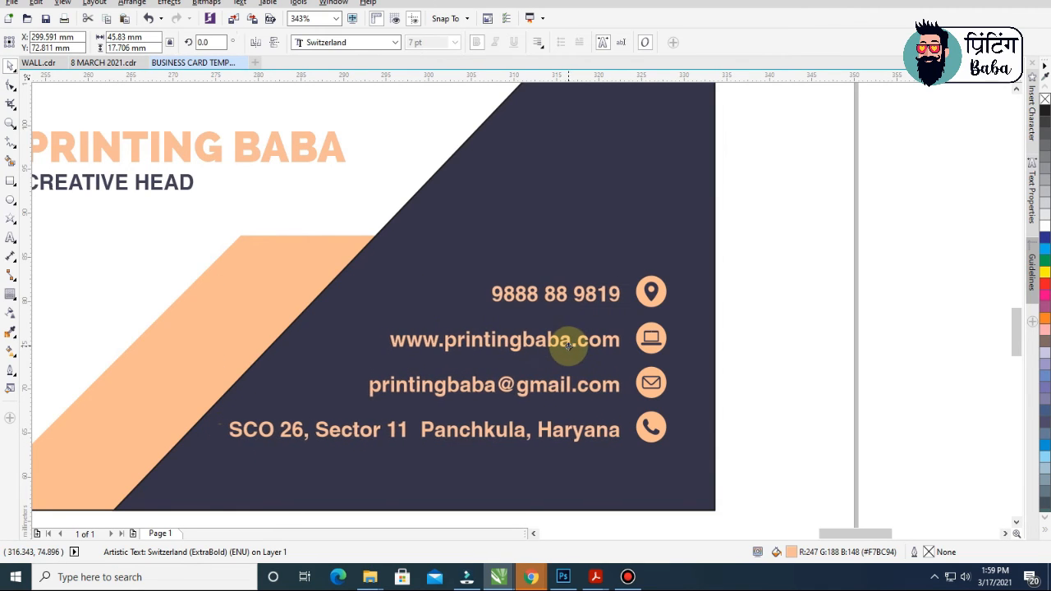
Select all six cards and zoom to fit them
{"action": "scroll", "coordinate": [570, 345], "scroll_direction": "down", "scroll_amount": 4}
{"action": "left_click_drag", "start_coordinate": [704, 136], "coordinate": [50, 378]}
{"action": "key", "text": "shift+F2"}
{"action": "key", "text": "z"}
{"action": "key", "text": "F3"}
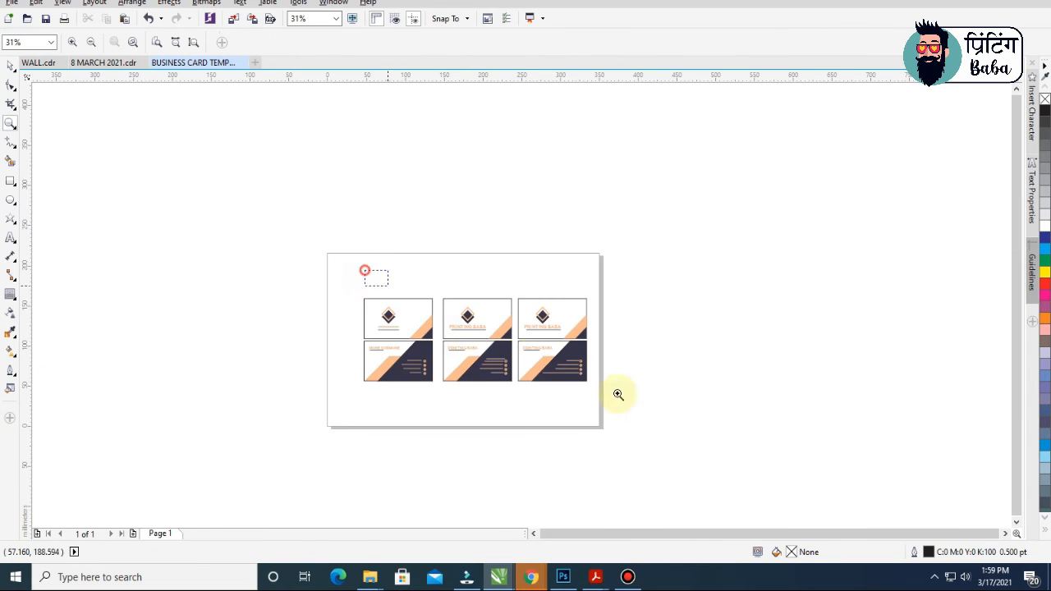
Group all six cards with Ctrl+G and view them in full-screen preview
{"action": "left_click", "coordinate": [440, 291]}
{"action": "key", "text": "space"}
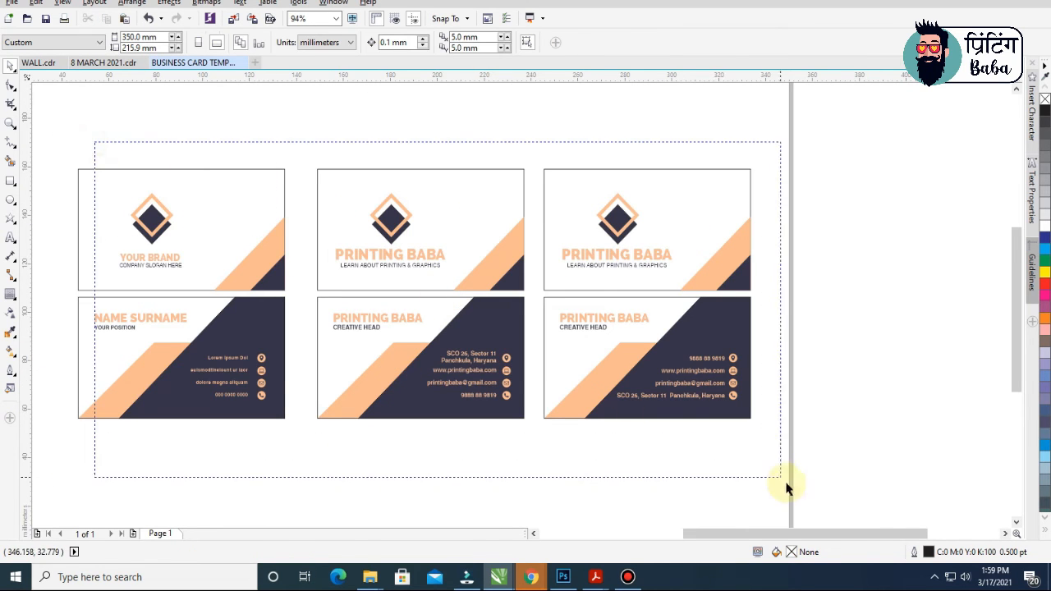
{"action": "left_click_drag", "start_coordinate": [785, 487], "coordinate": [785, 487]}
{"action": "key", "text": "shift+F2"}
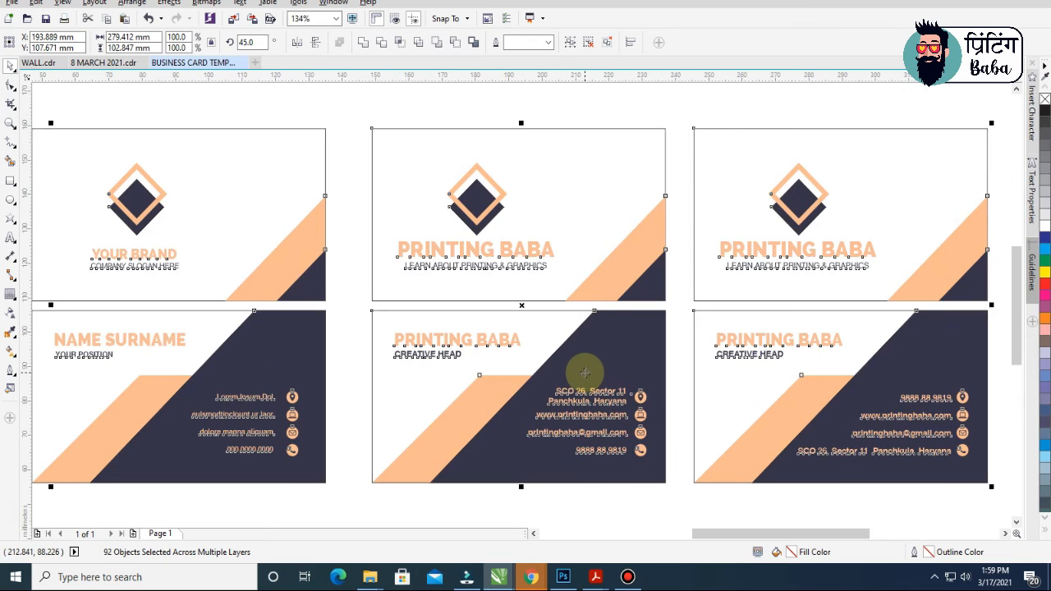
{"action": "scroll", "coordinate": [584, 374], "scroll_direction": "down", "scroll_amount": 3}
{"action": "key", "text": "ctrl+g"}
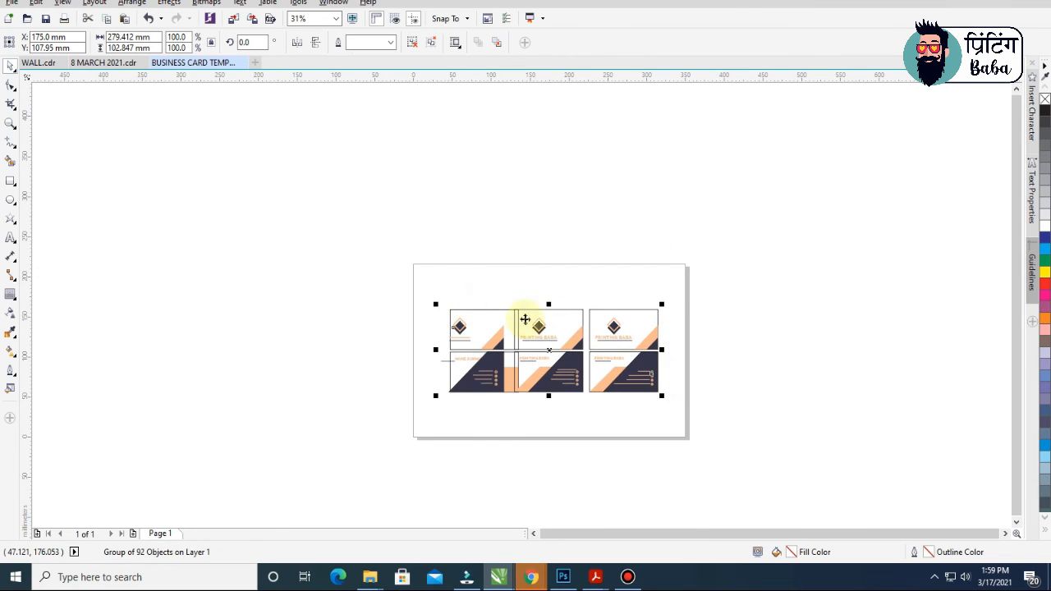
{"action": "key", "text": "shift+F2"}
{"action": "key", "text": "F9"}
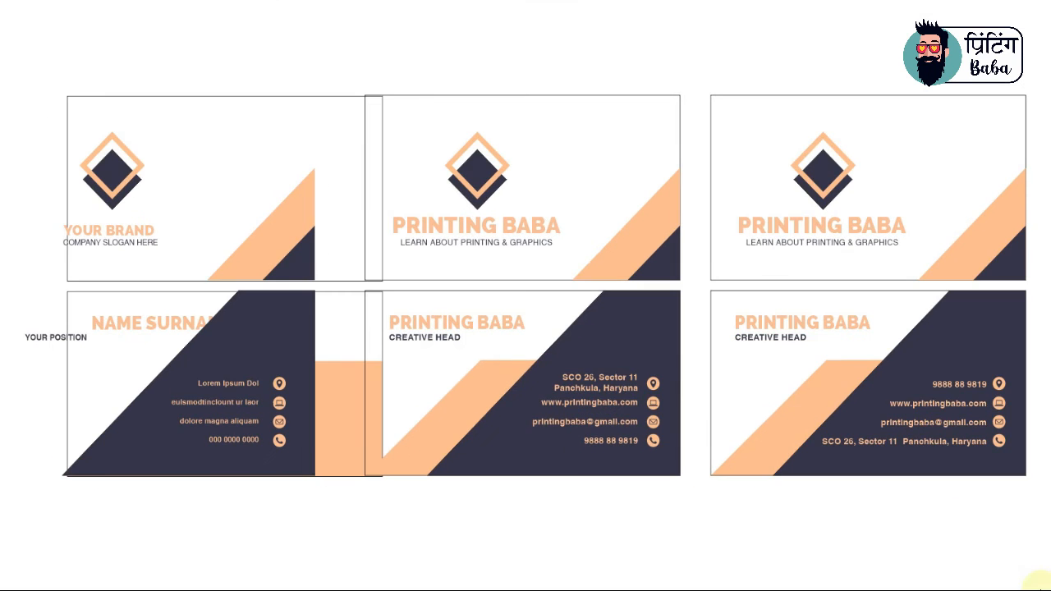
Regroup the cards, centre the group on the page with P, and preview full screen
{"action": "left_click", "coordinate": [182, 418]}
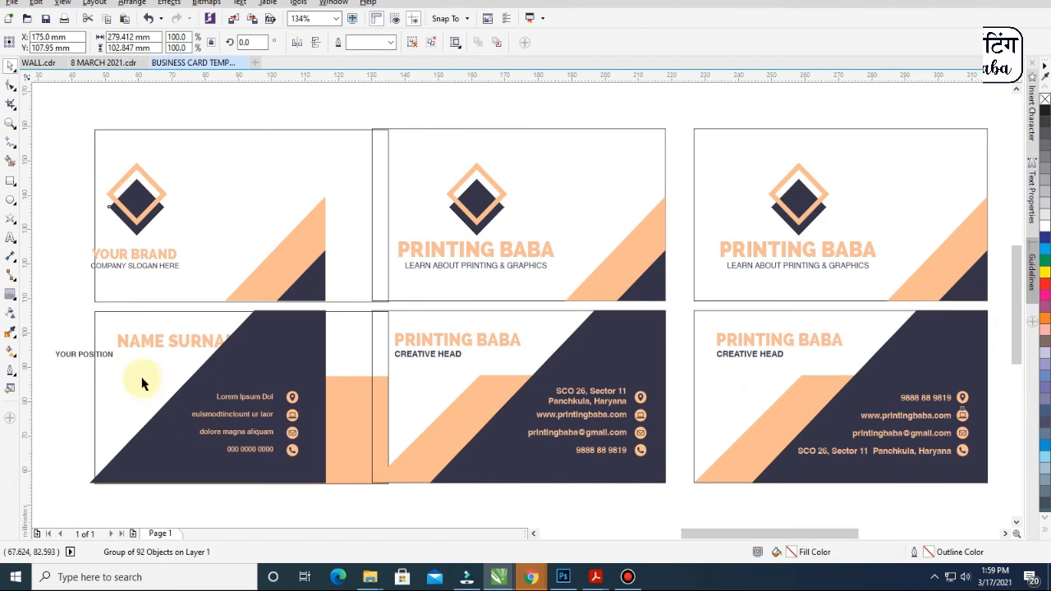
{"action": "left_click", "coordinate": [105, 350]}
{"action": "scroll", "coordinate": [374, 293], "scroll_direction": "down", "scroll_amount": 5}
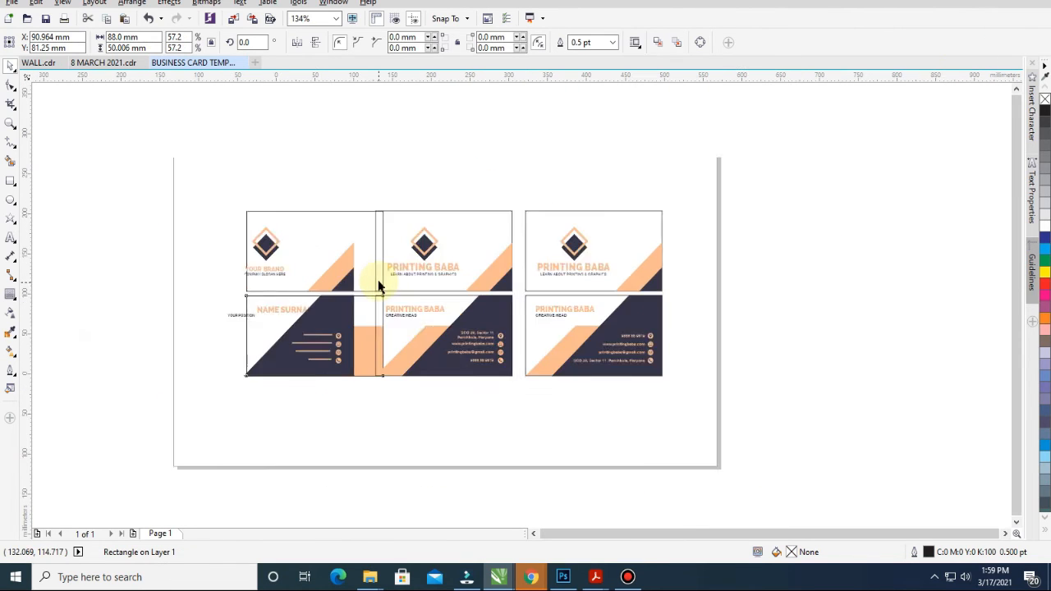
{"action": "left_click", "coordinate": [364, 256]}
{"action": "key", "text": "z"}
{"action": "left_click", "coordinate": [402, 265]}
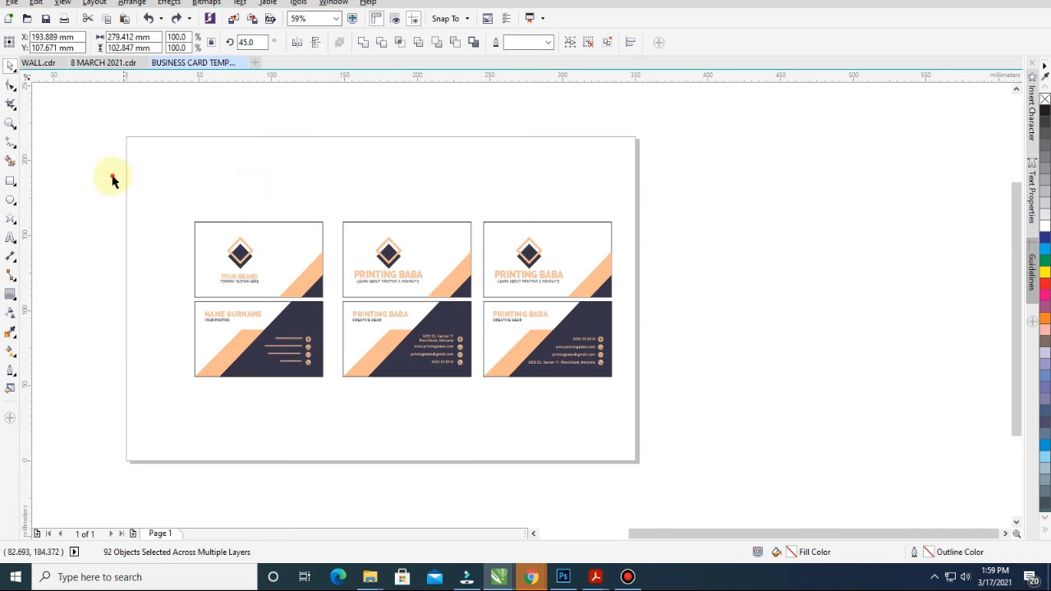
{"action": "key", "text": "space"}
{"action": "key", "text": "ctrl+g"}
{"action": "key", "text": "p"}
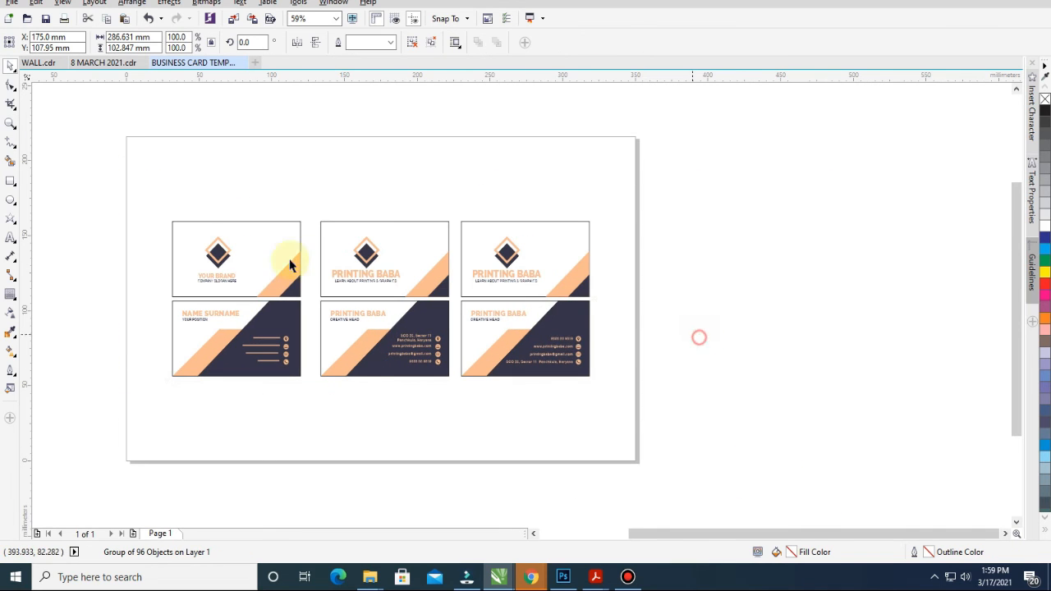
{"action": "key", "text": "shift+F2"}
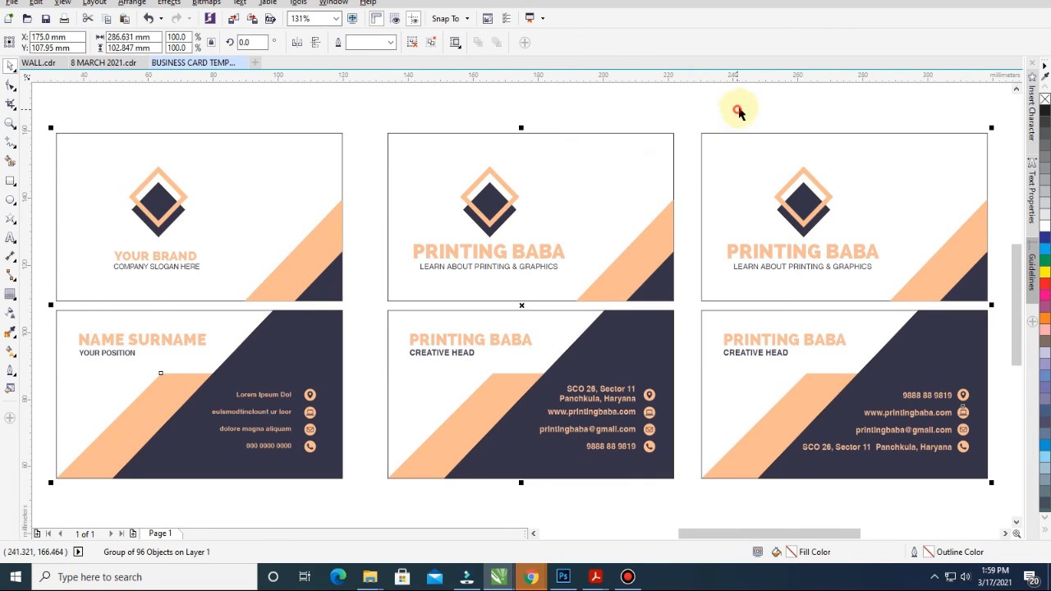
{"action": "key", "text": "F9"}
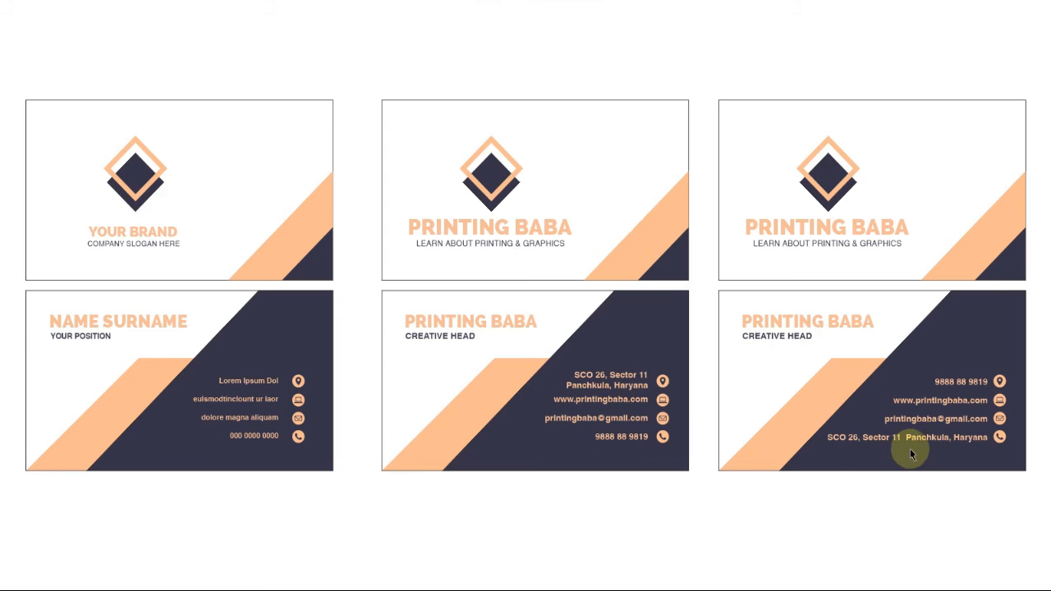